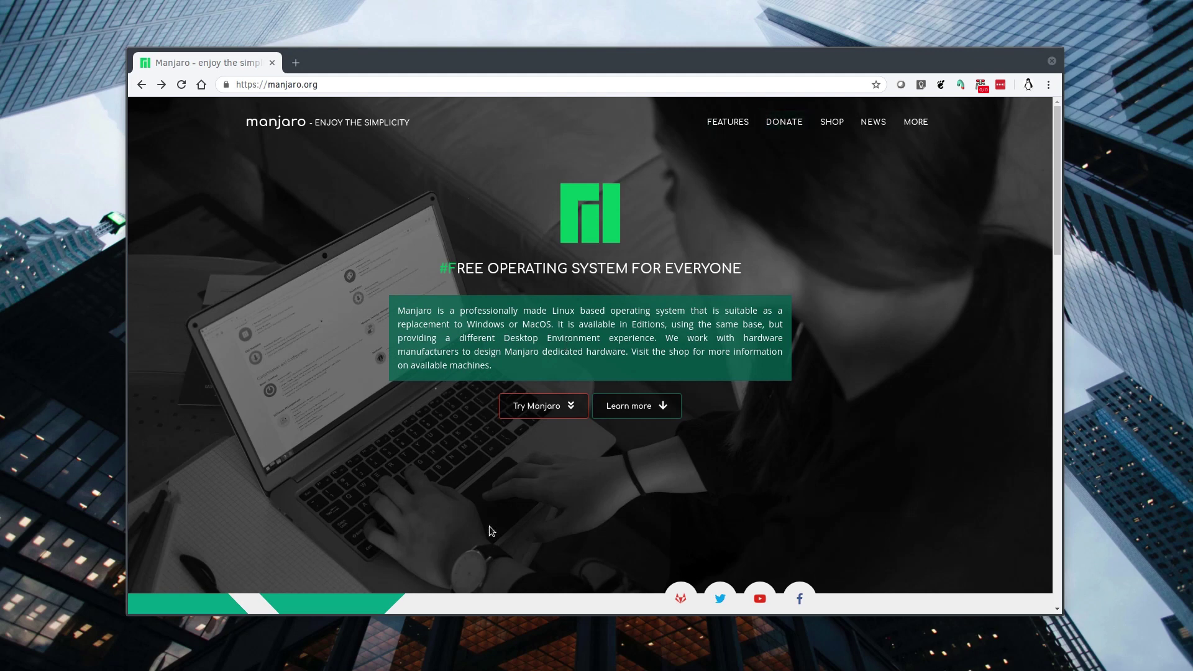
Open the Manjaro downloads page and compare the Flagship editions with the Community editions
{"action": "left_click", "coordinate": [548, 408]}
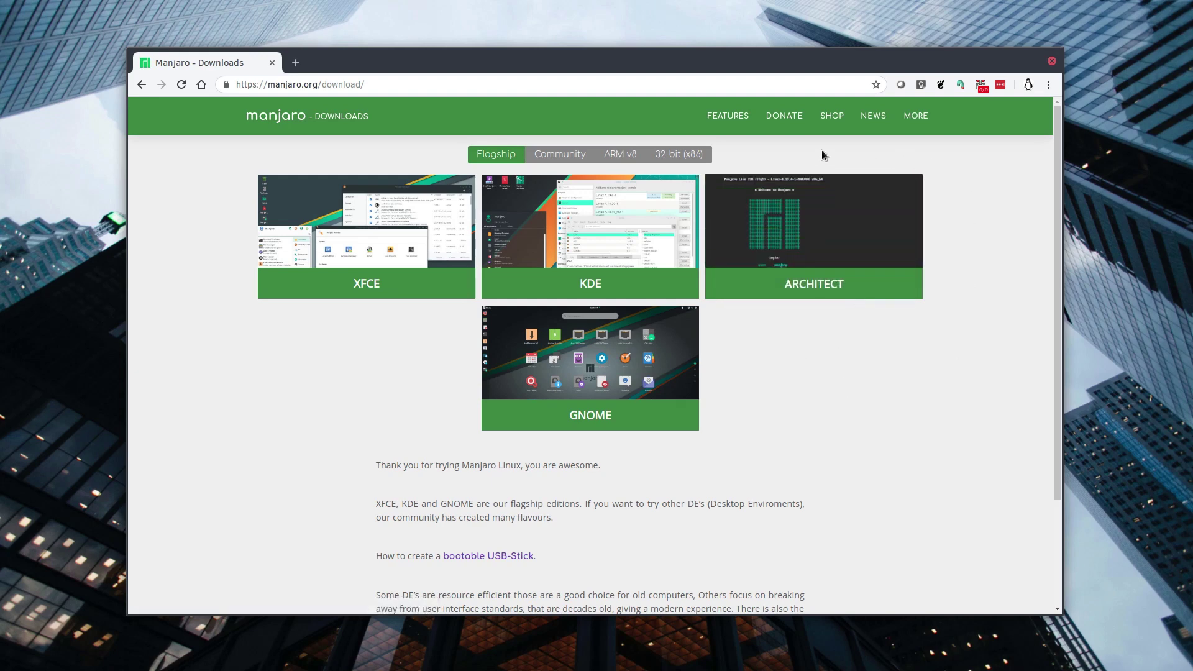
{"action": "left_click", "coordinate": [557, 156]}
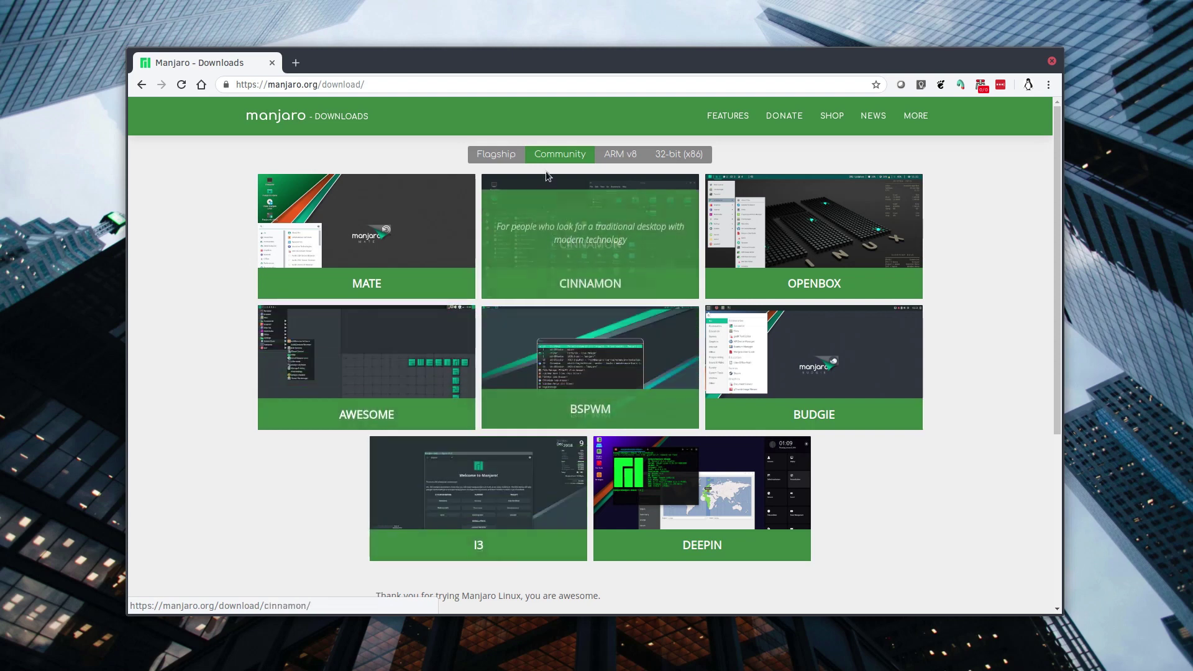
{"action": "left_click", "coordinate": [495, 155]}
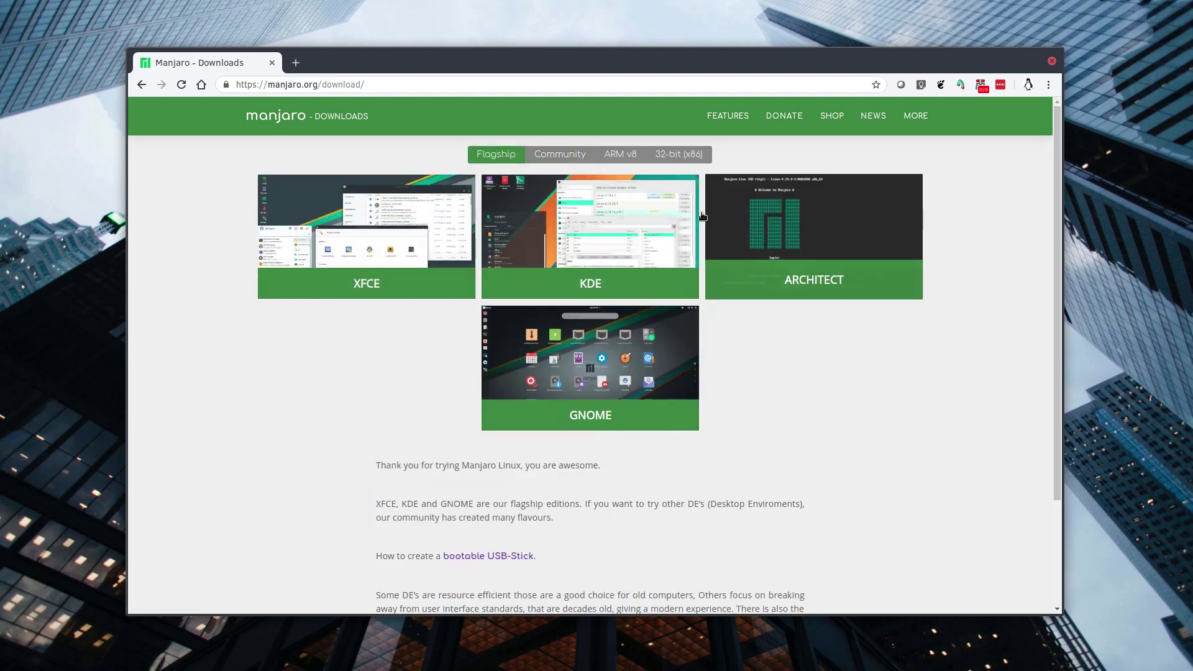
{"action": "left_click", "coordinate": [549, 159]}
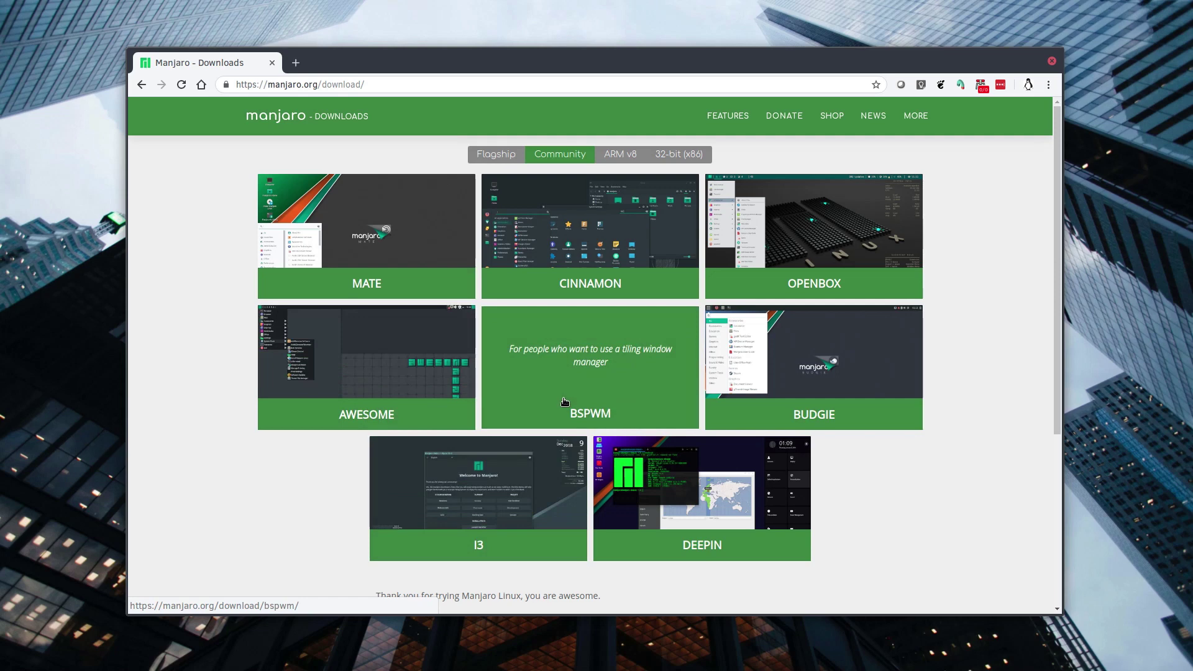
{"action": "left_click", "coordinate": [481, 159]}
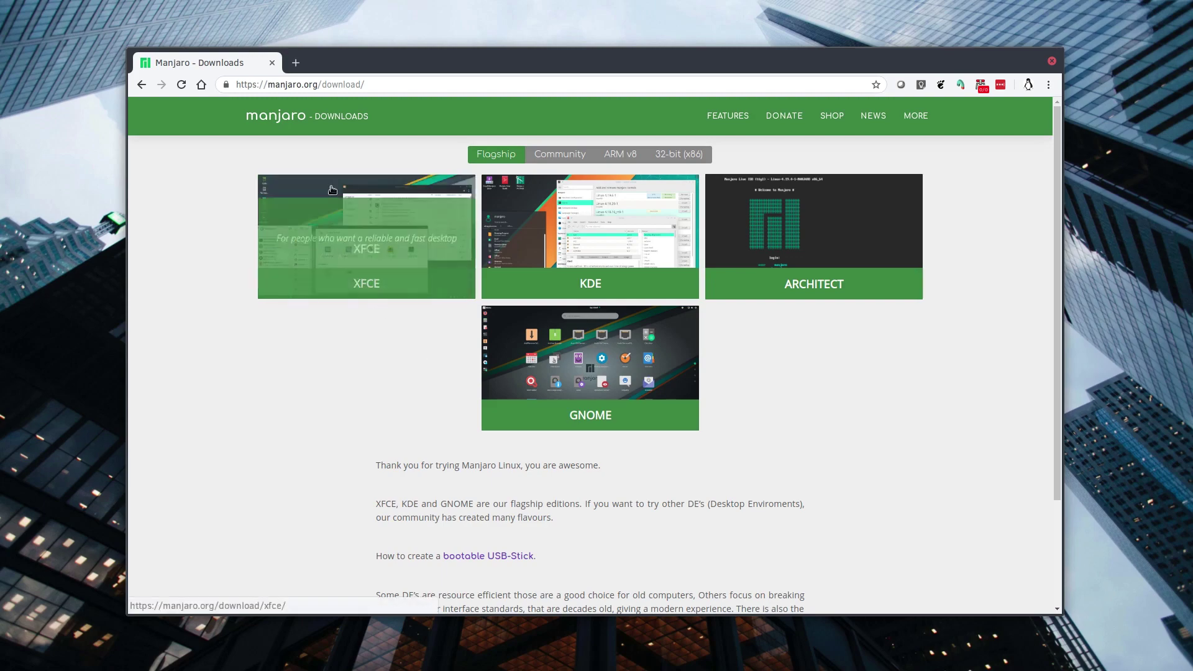
Open the flagship XFCE edition and download its 64 bit version
{"action": "left_click", "coordinate": [357, 231]}
{"action": "scroll", "coordinate": [602, 338], "scroll_direction": "down", "scroll_amount": 8}
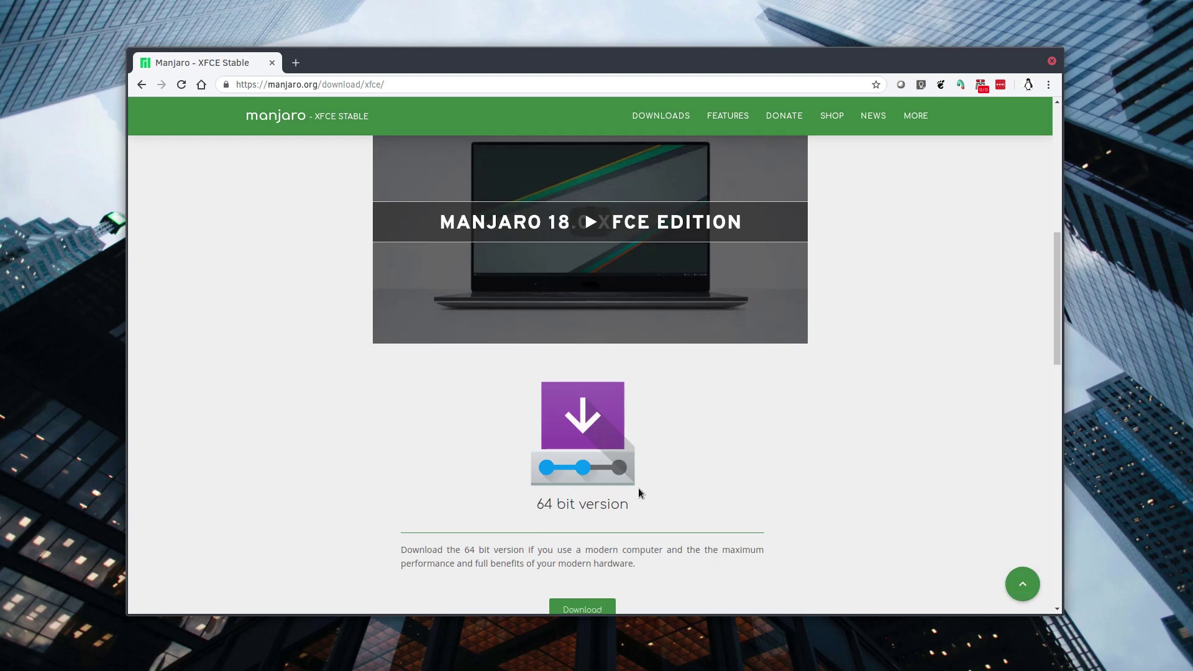
{"action": "scroll", "coordinate": [639, 492], "scroll_direction": "down", "scroll_amount": 2}
{"action": "left_click", "coordinate": [578, 477]}
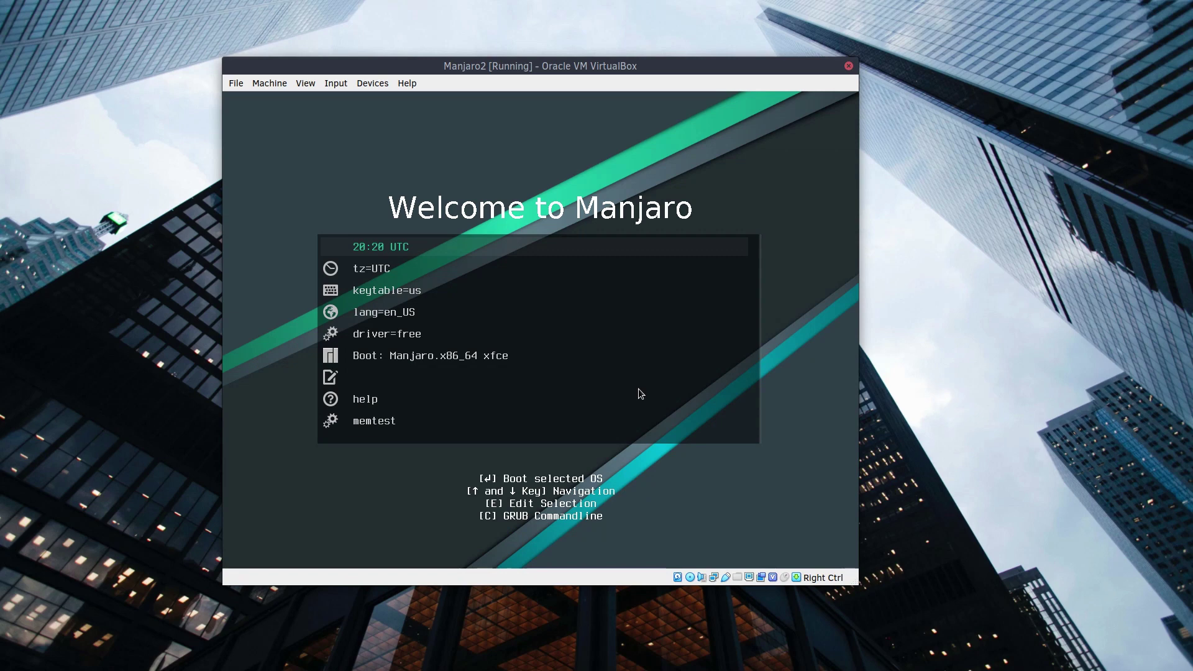
Set the driver option to nonfree in the Manjaro boot menu of the Manjaro2 virtual machine
{"action": "key", "text": "Down"}
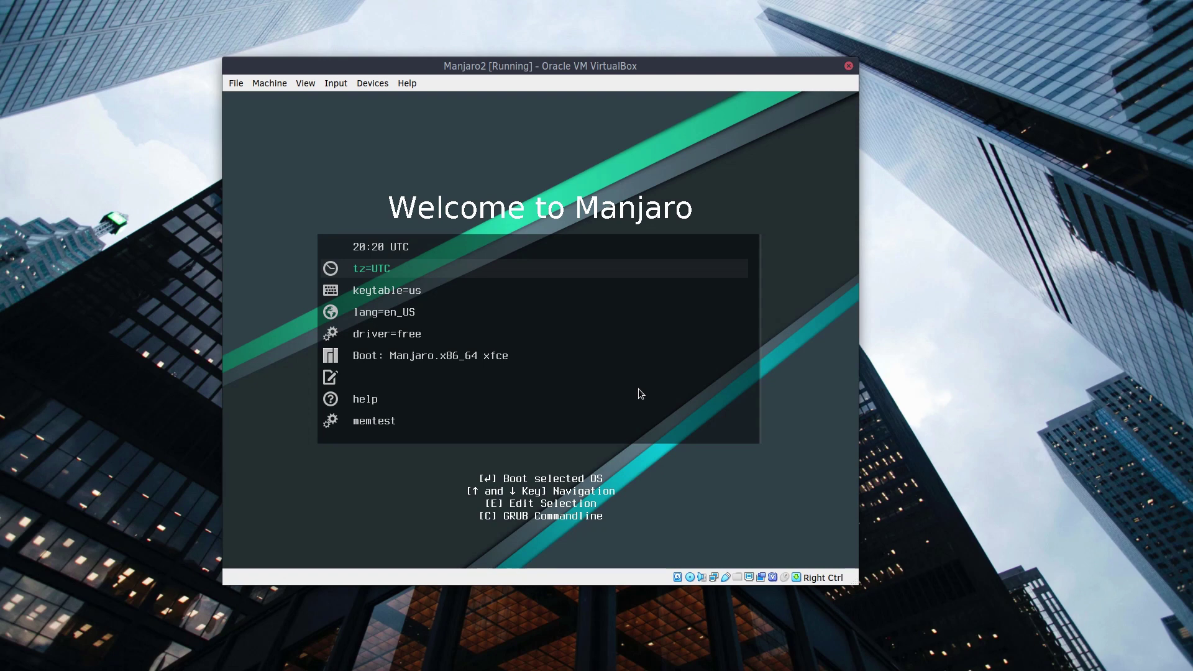
{"action": "key", "text": "Down"}
{"action": "key", "text": "Down"}
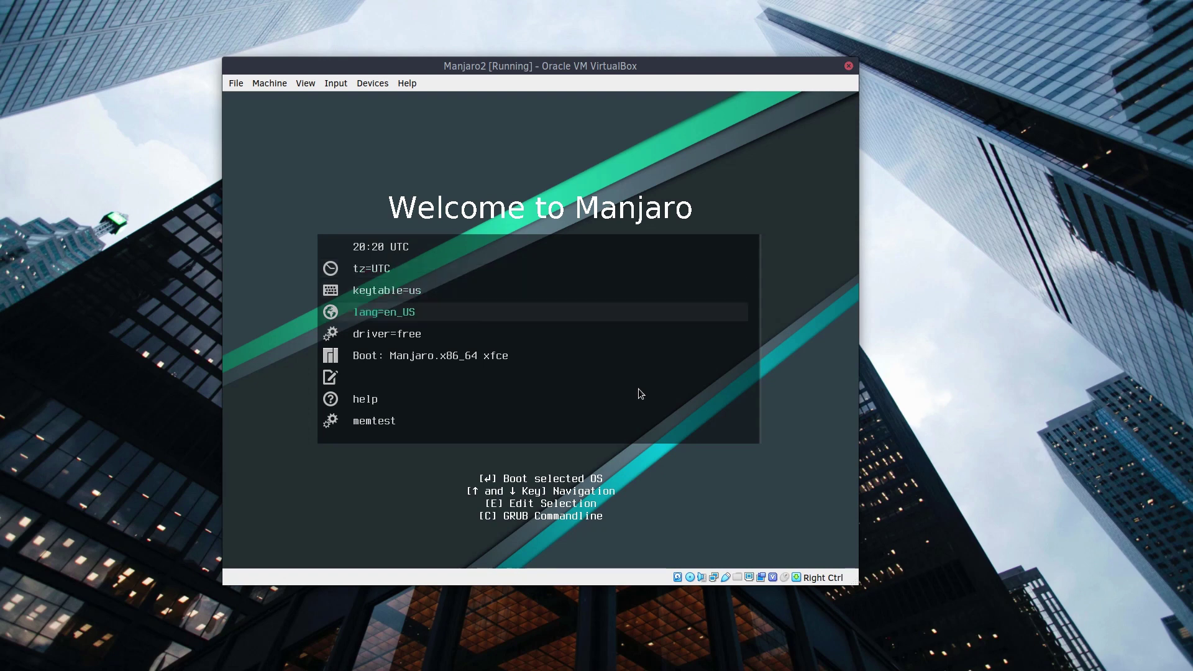
{"action": "key", "text": "Down"}
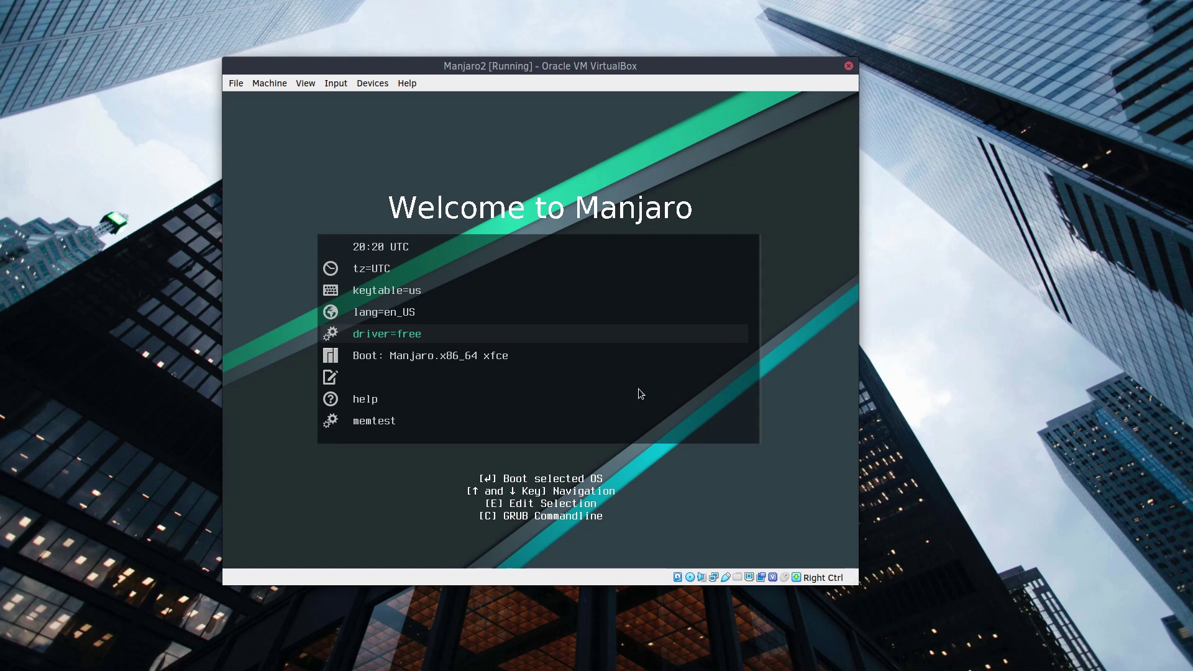
{"action": "key", "text": "Return"}
{"action": "key", "text": "Down"}
{"action": "key", "text": "Down"}
{"action": "key", "text": "Return"}
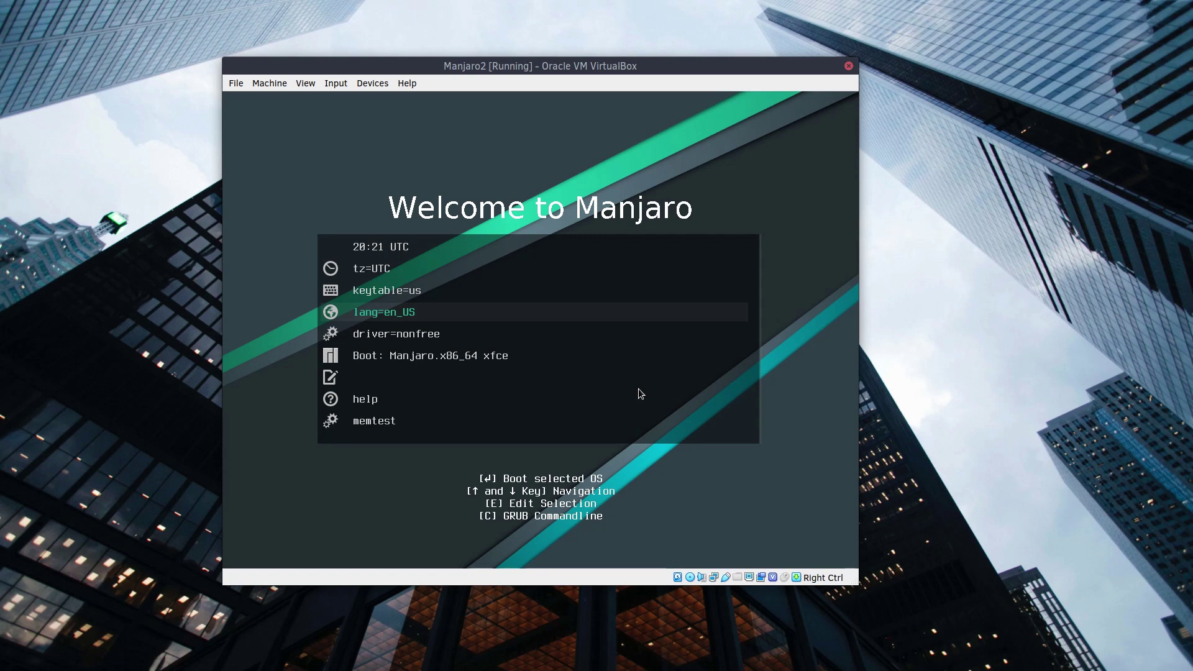
Boot the live system with the Manjaro.x86_64 xfce entry
{"action": "key", "text": "Down"}
{"action": "key", "text": "Down"}
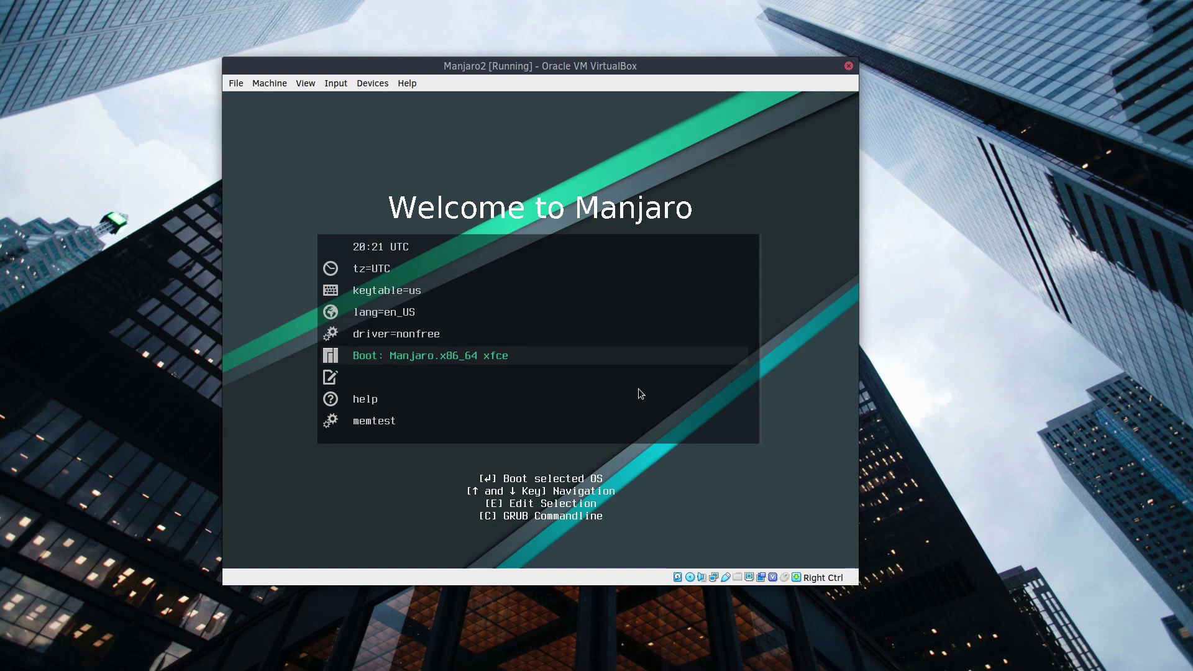
{"action": "key", "text": "Return"}
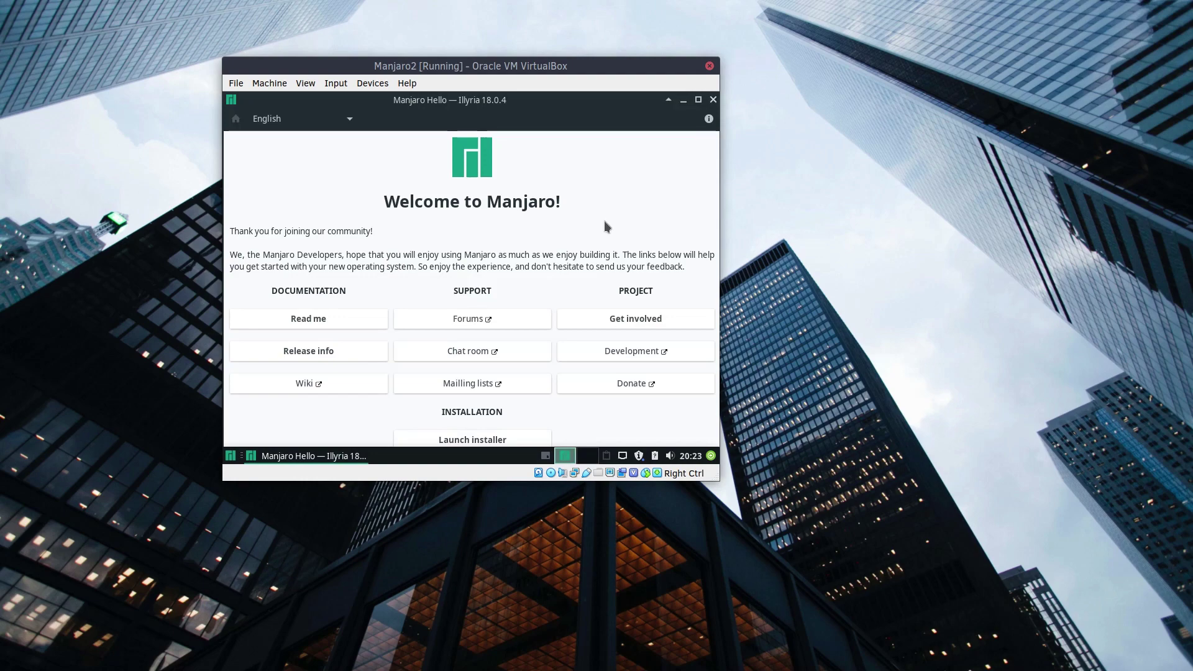
Minimise the Manjaro Hello window and open the Display settings of the live desktop
{"action": "left_click", "coordinate": [682, 99]}
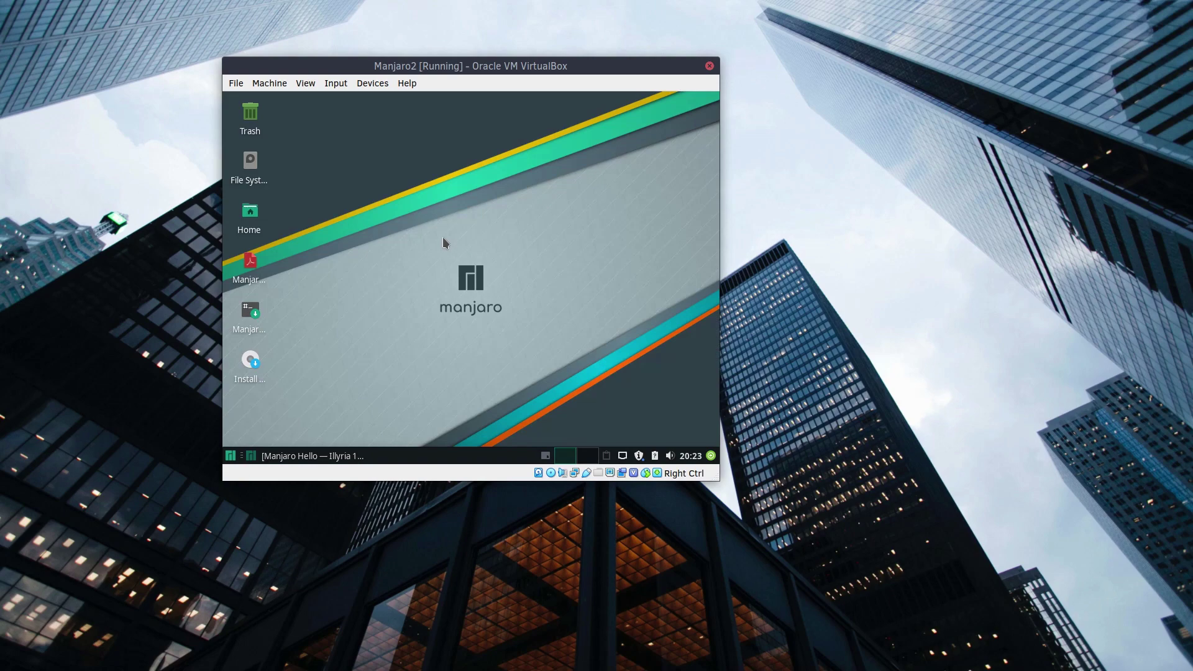
{"action": "left_click", "coordinate": [229, 456]}
{"action": "left_click", "coordinate": [371, 138]}
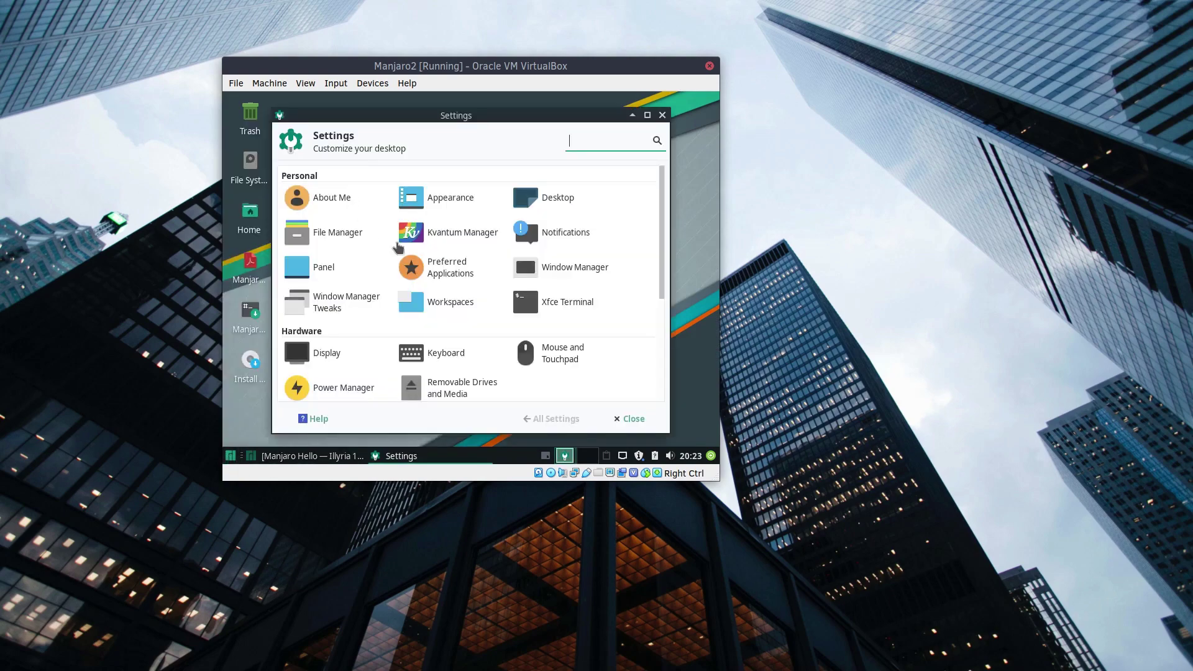
{"action": "left_click", "coordinate": [319, 353]}
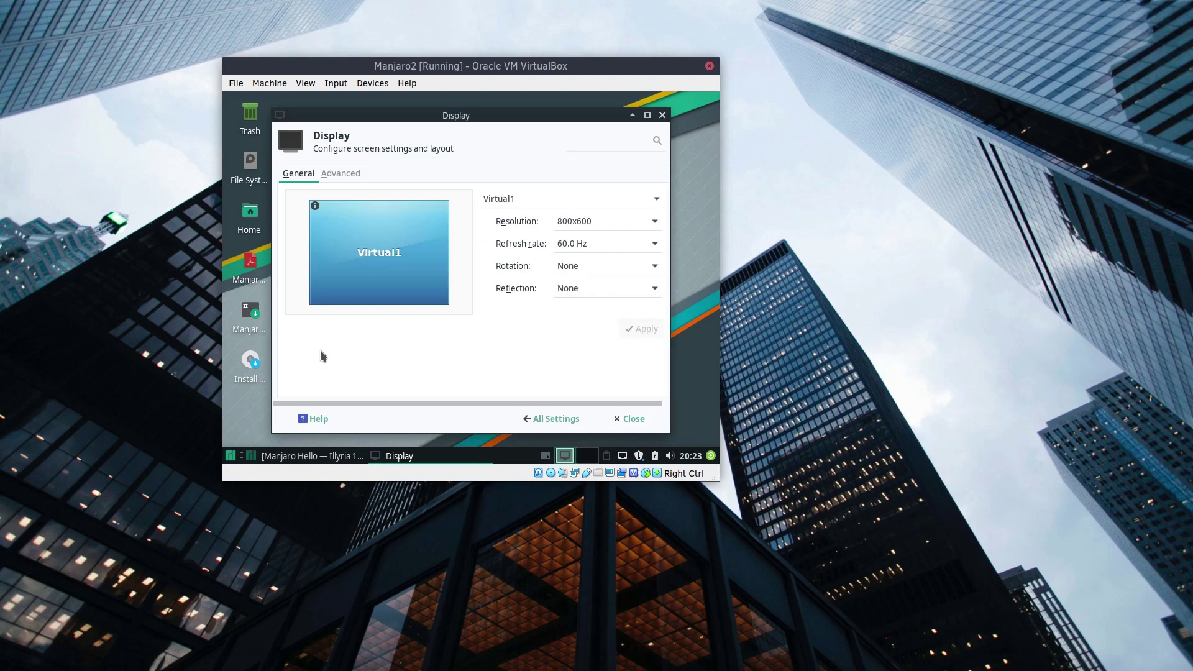
Apply a 1680x1050 resolution to the Virtual1 display and reposition the virtual machine window on the host desktop
{"action": "left_click", "coordinate": [621, 222]}
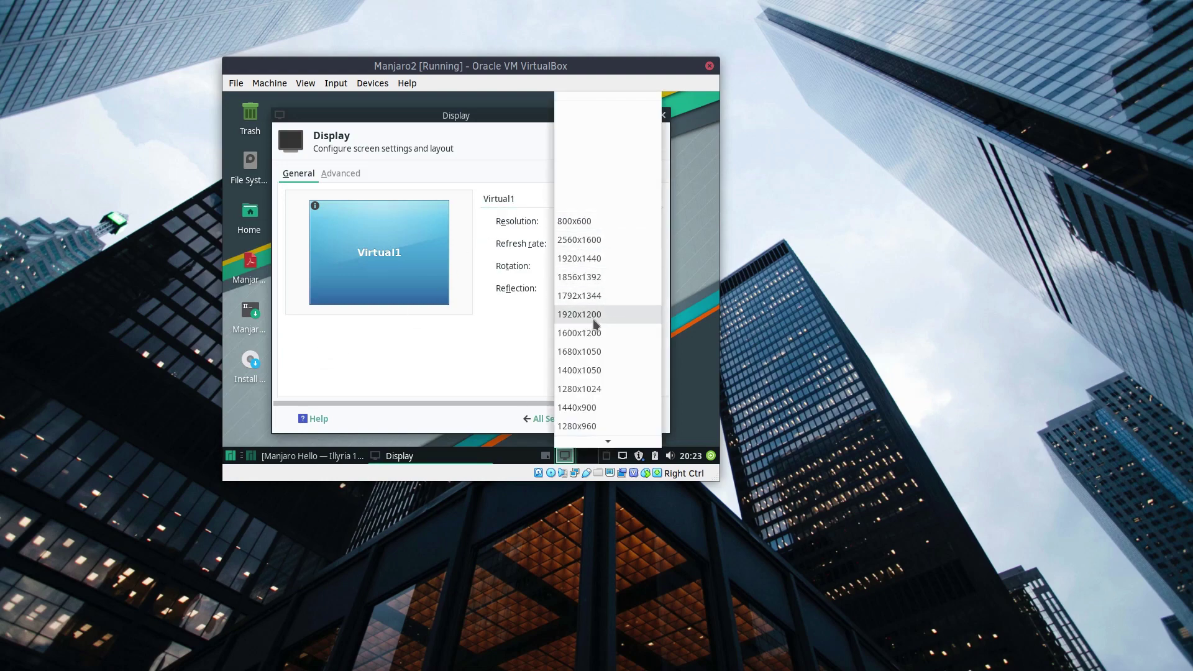
{"action": "left_click", "coordinate": [601, 352]}
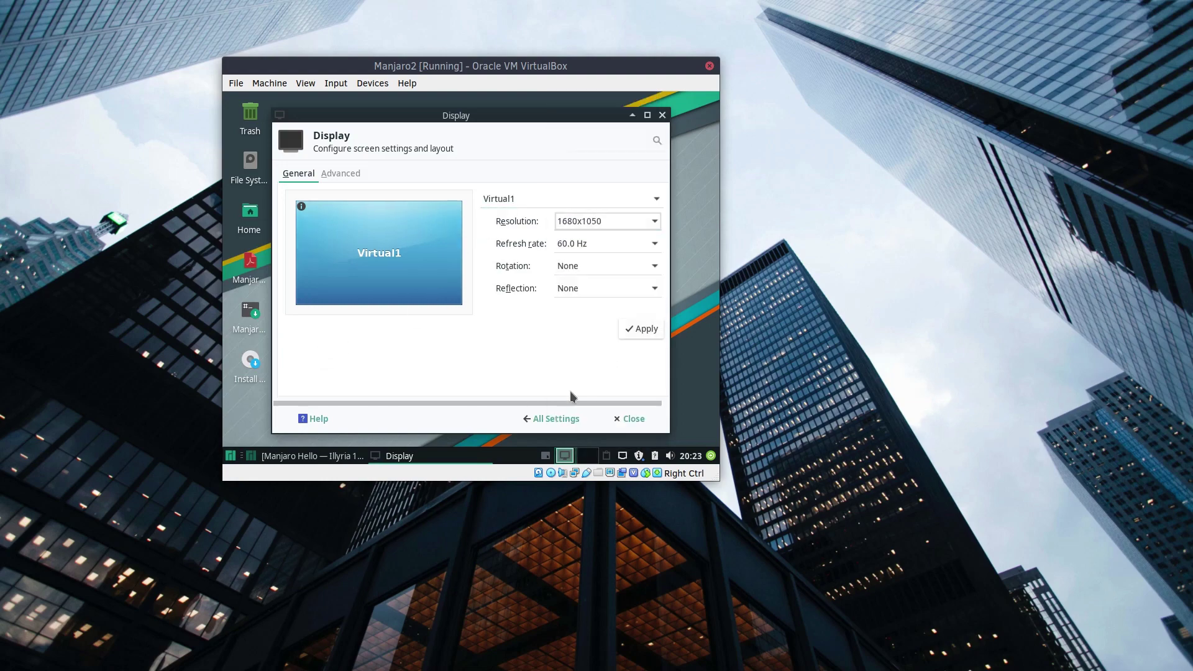
{"action": "left_click", "coordinate": [640, 329]}
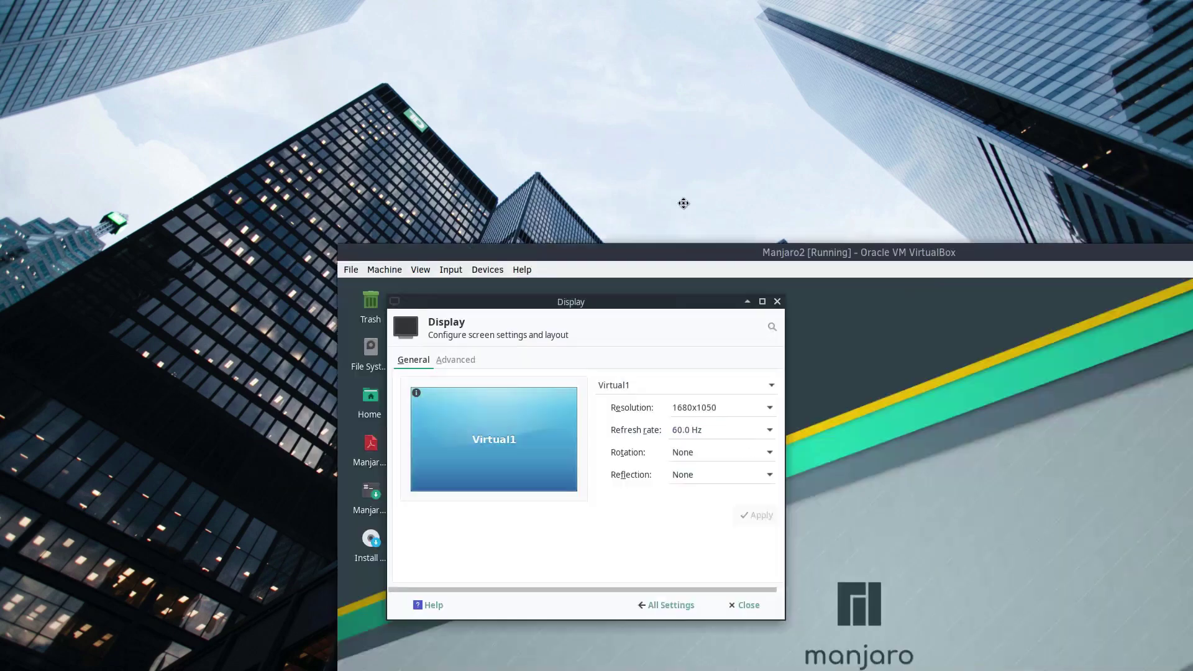
{"action": "left_click_drag", "start_coordinate": [681, 199], "coordinate": [618, 7]}
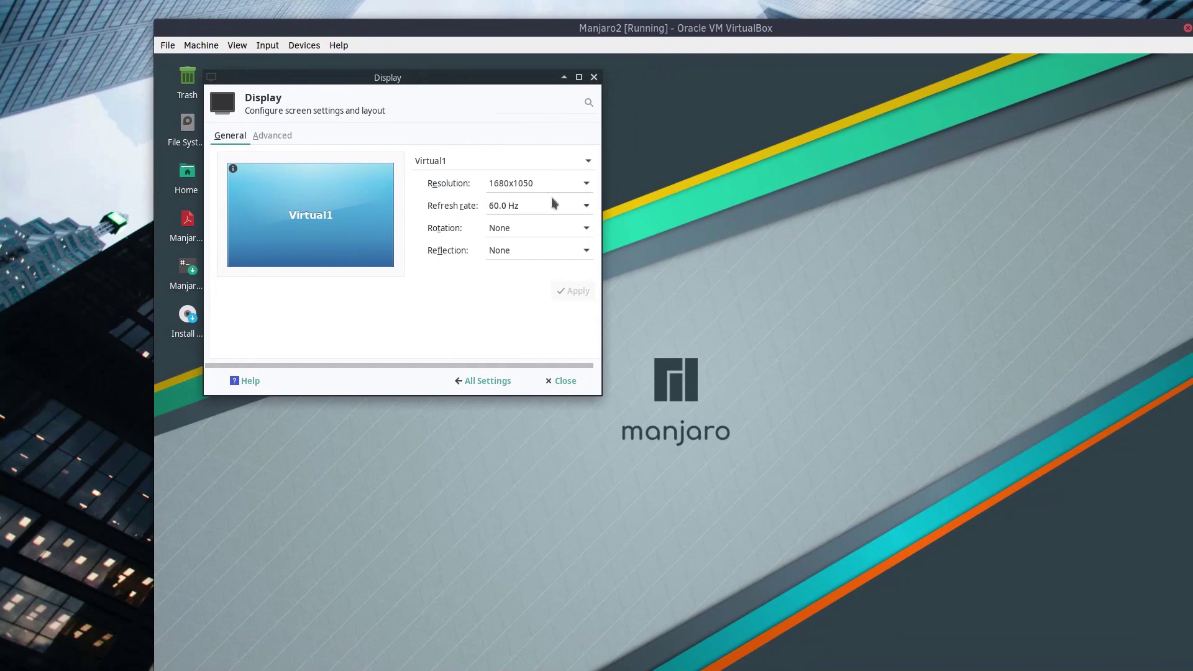
Apply a 1440x900 resolution to the Virtual1 display and close the Display settings
{"action": "left_click", "coordinate": [567, 183]}
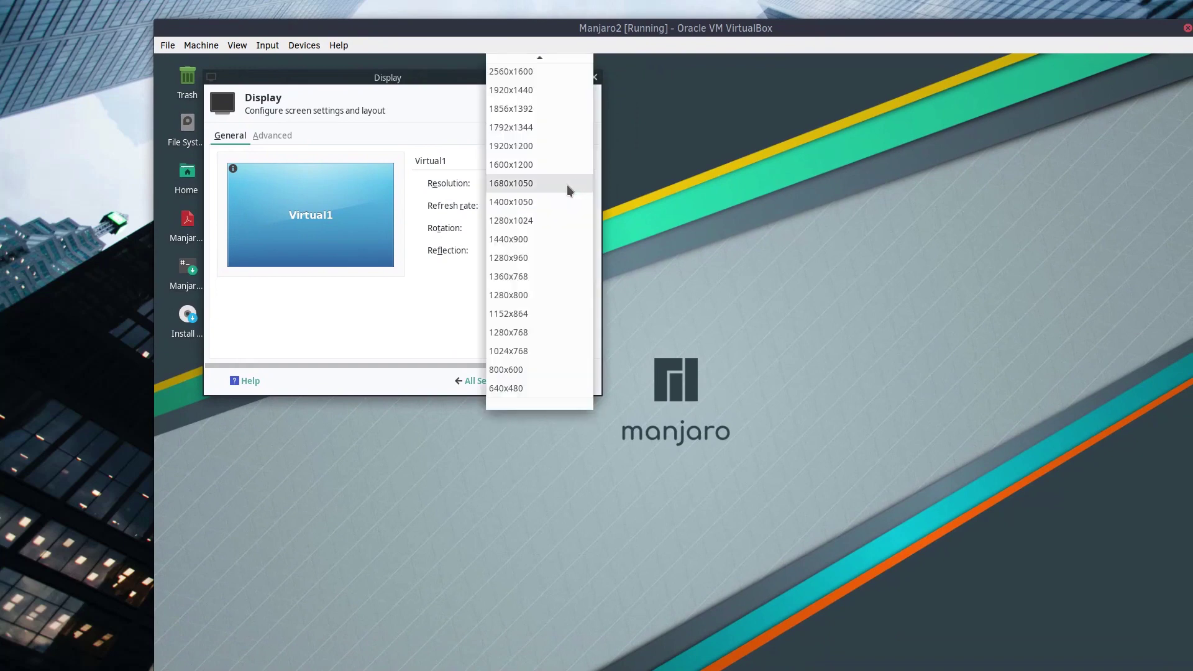
{"action": "left_click", "coordinate": [534, 240]}
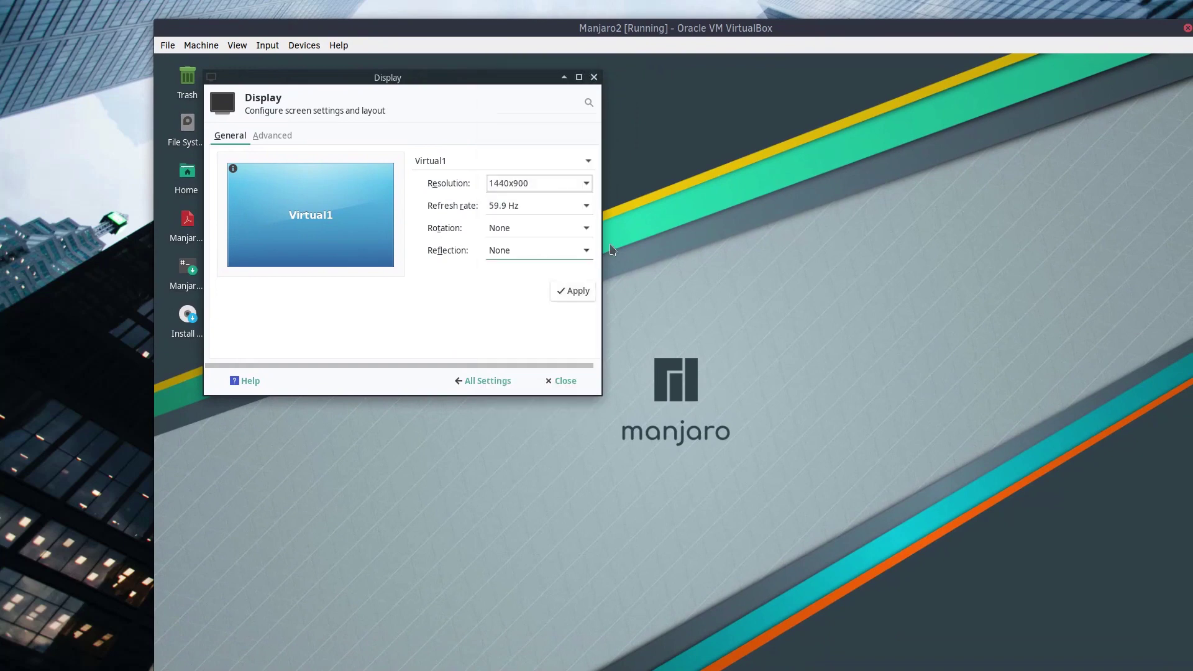
{"action": "left_click", "coordinate": [574, 292]}
{"action": "left_click", "coordinate": [593, 80]}
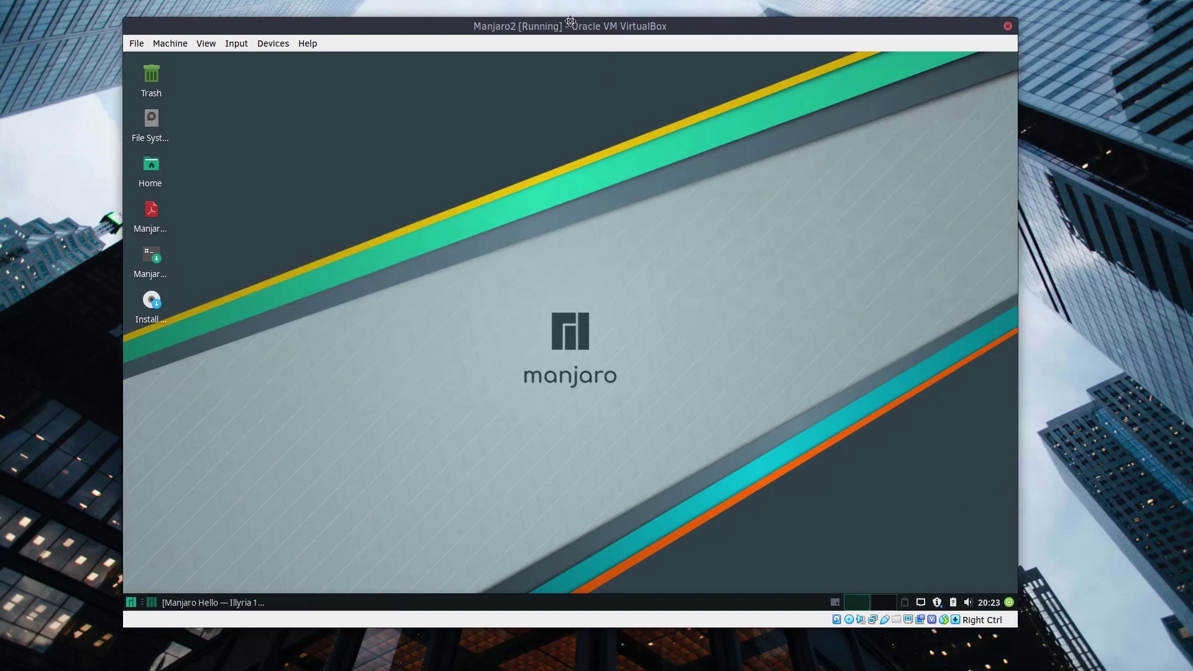
Restore the Manjaro Hello window, move it towards the desktop's centre, and launch the installer, accepting American English as its language
{"action": "left_click", "coordinate": [219, 600]}
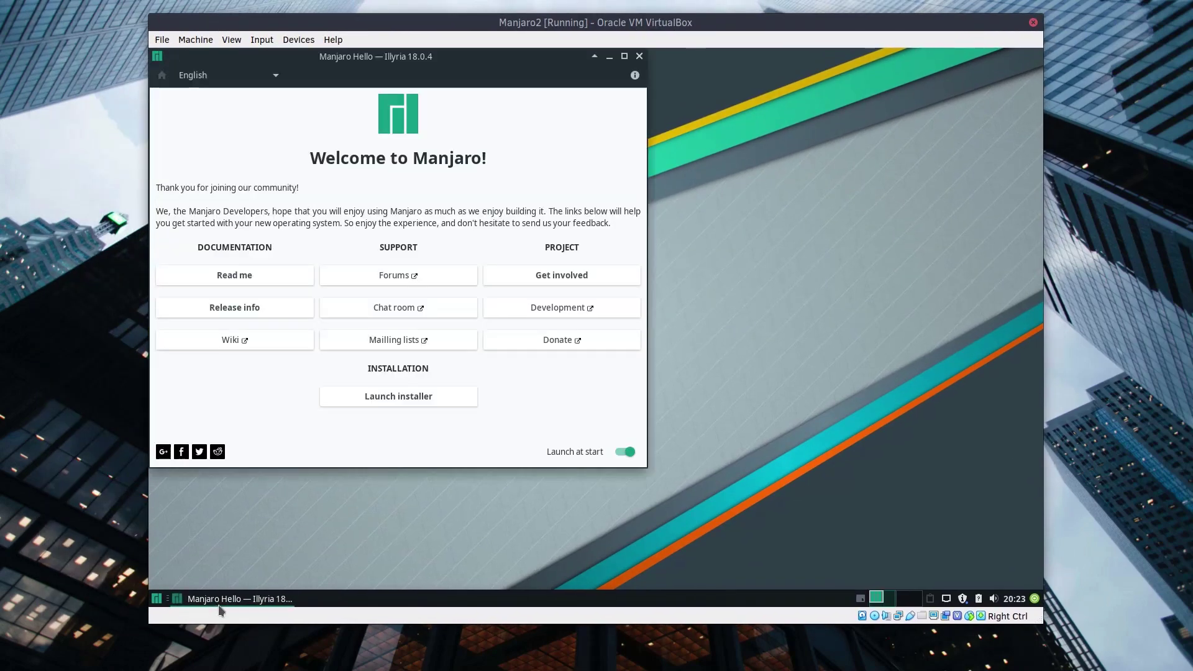
{"action": "left_click_drag", "start_coordinate": [412, 70], "coordinate": [598, 56]}
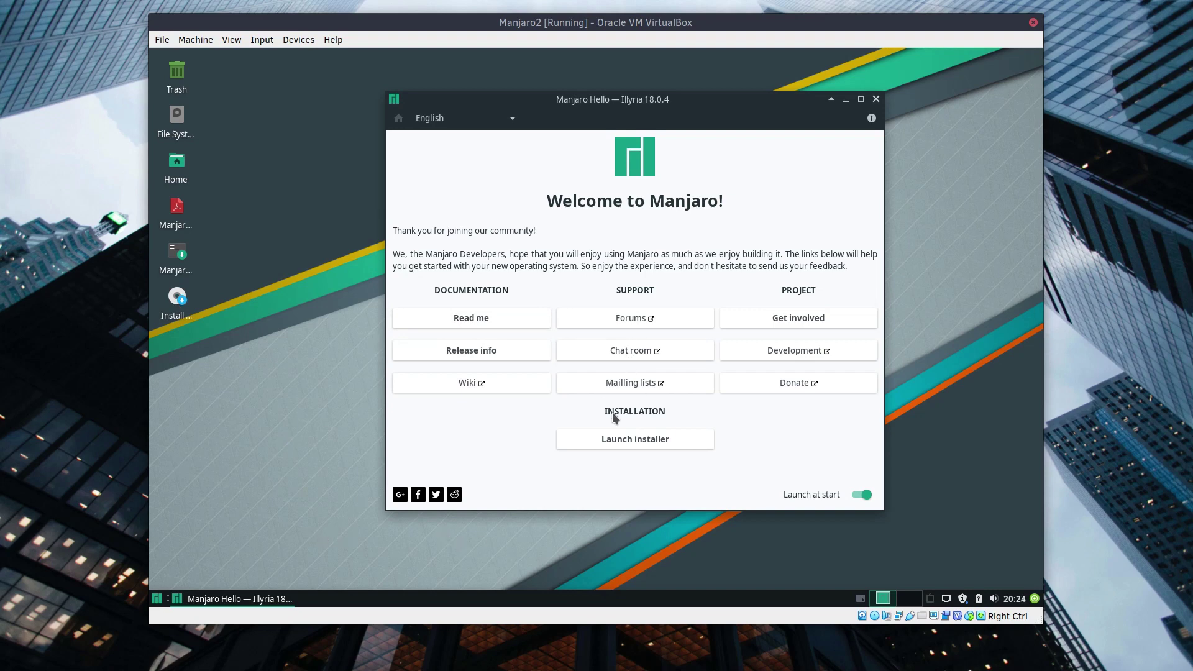
{"action": "left_click", "coordinate": [626, 442]}
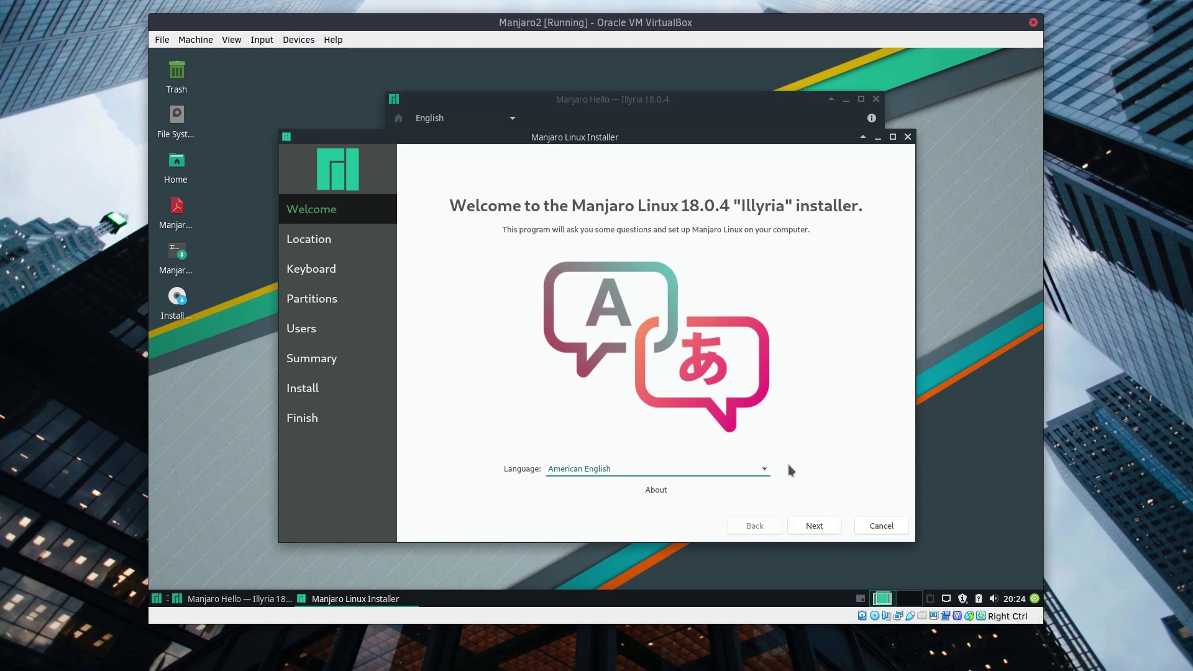
{"action": "left_click", "coordinate": [814, 526]}
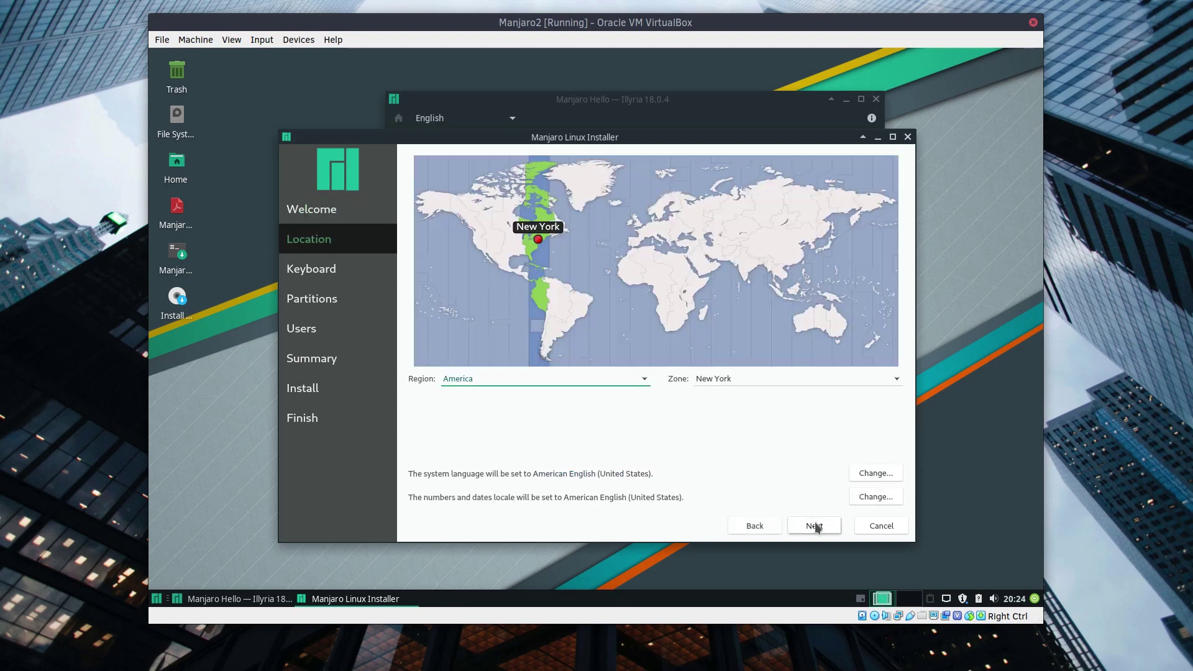
Set the installation's time zone to Toronto in the America region and continue to the keyboard settings
{"action": "left_click", "coordinate": [749, 378]}
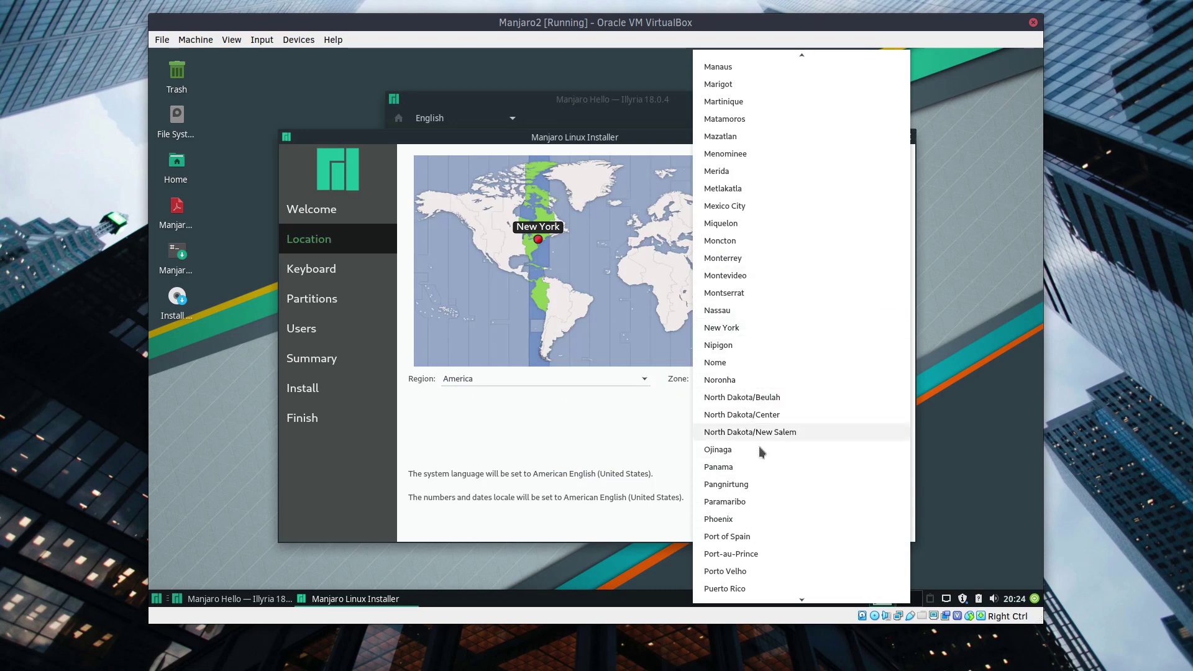
{"action": "scroll", "coordinate": [759, 448], "scroll_direction": "down", "scroll_amount": 7}
{"action": "scroll", "coordinate": [749, 583], "scroll_direction": "down", "scroll_amount": 2}
{"action": "left_click", "coordinate": [747, 577]}
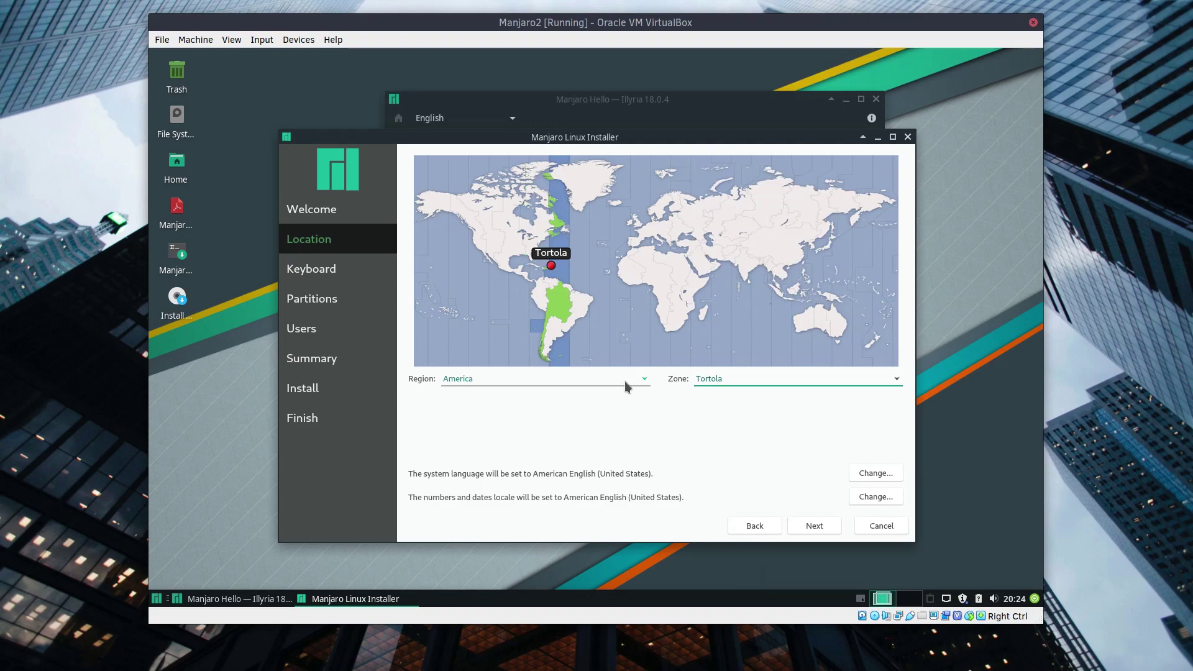
{"action": "left_click", "coordinate": [765, 380]}
{"action": "left_click", "coordinate": [743, 479]}
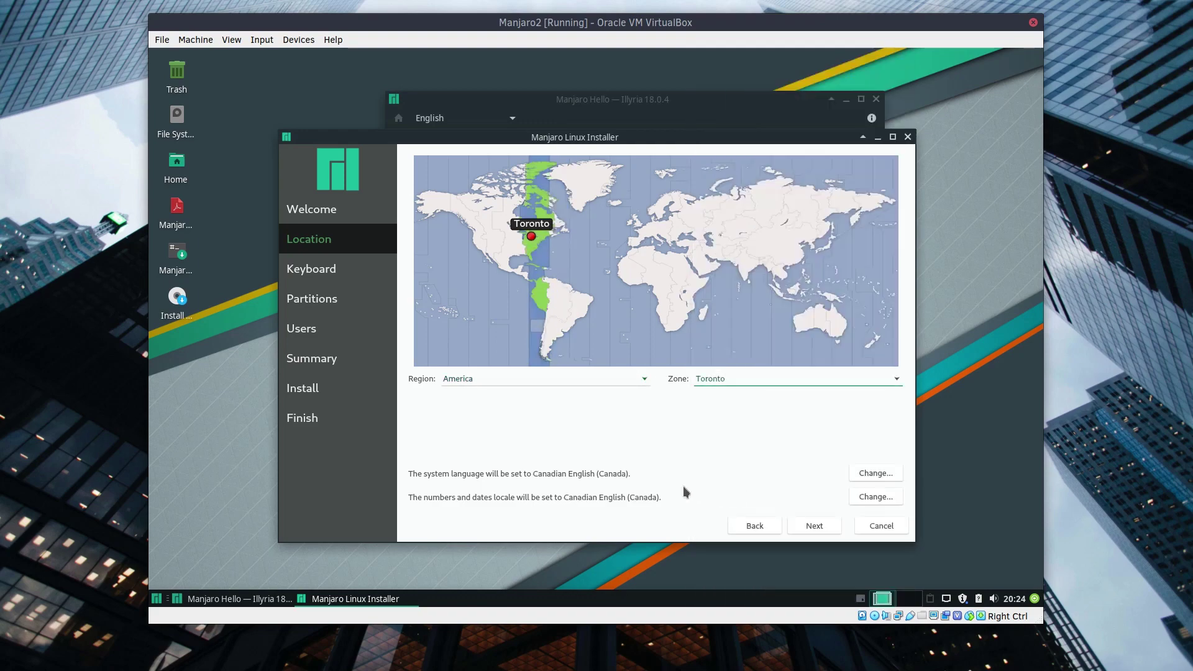
{"action": "left_click", "coordinate": [811, 526]}
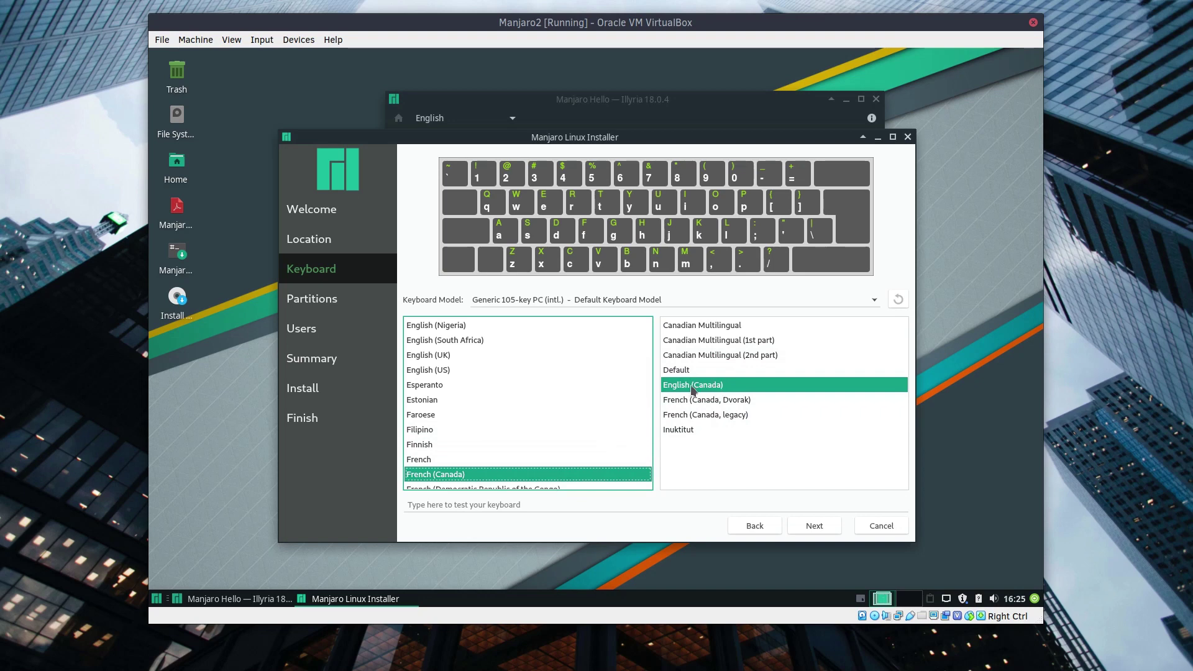
Choose the English (US) keyboard layout with the Default variant and continue to partitioning
{"action": "left_click", "coordinate": [496, 373]}
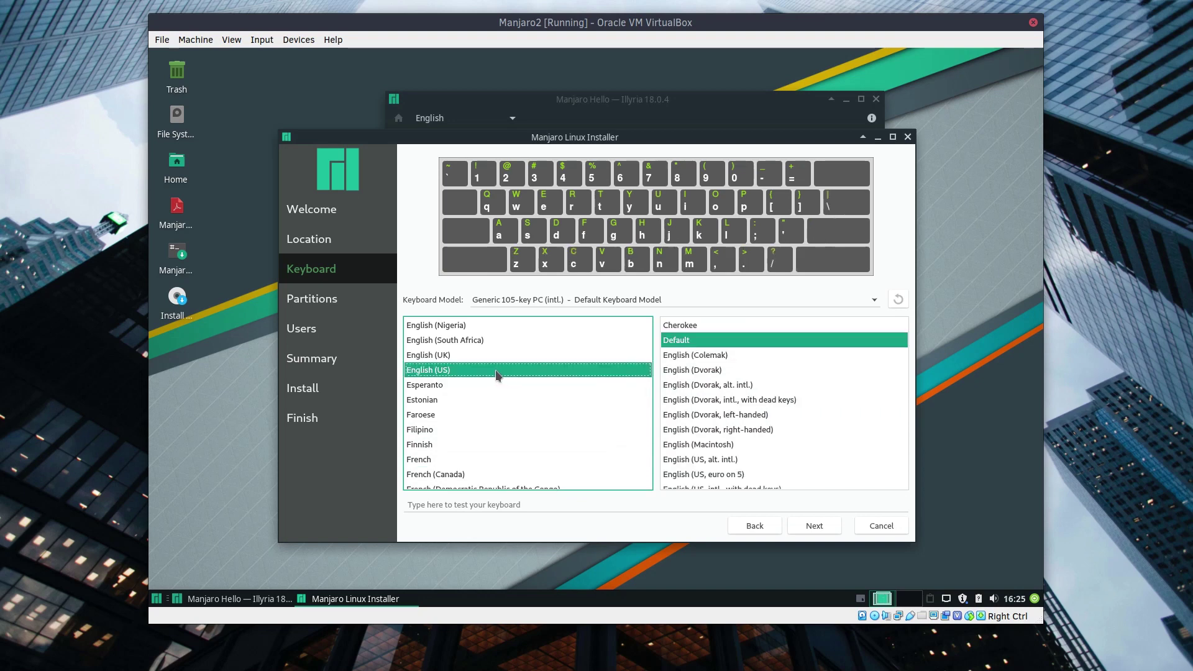
{"action": "left_click", "coordinate": [813, 526]}
Choose to erase the disk, keeping the boot loader on the Master Boot Record of ATA VBOX HARDDISK (/dev/sda)
{"action": "left_click", "coordinate": [413, 195]}
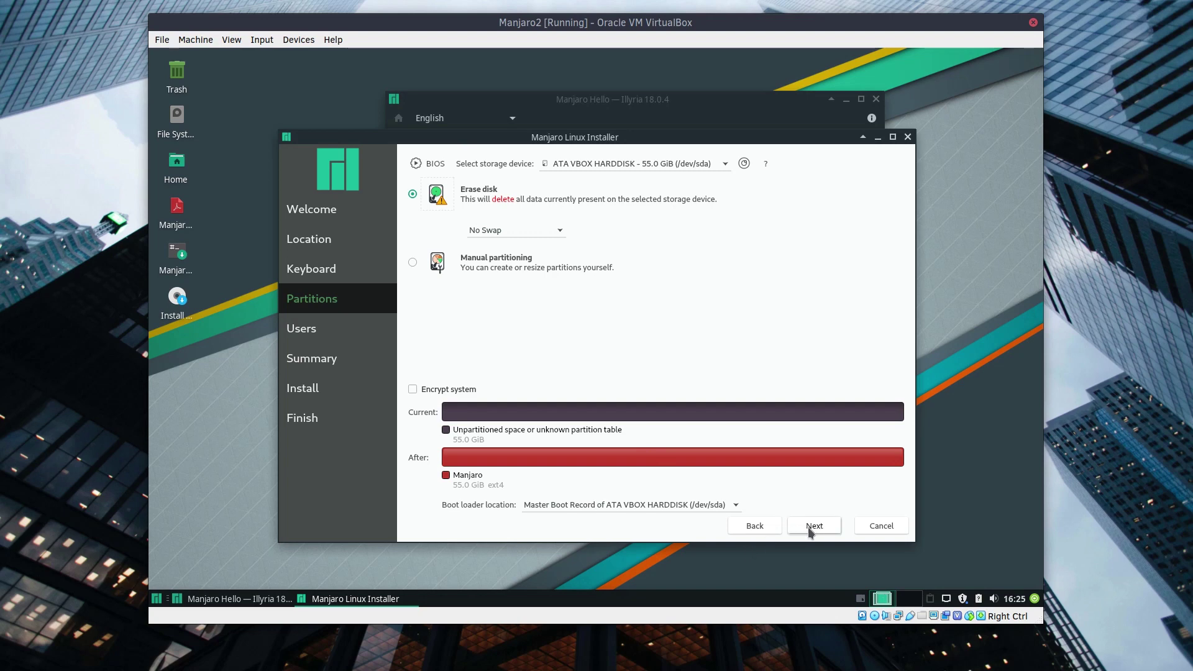
{"action": "left_click", "coordinate": [733, 504]}
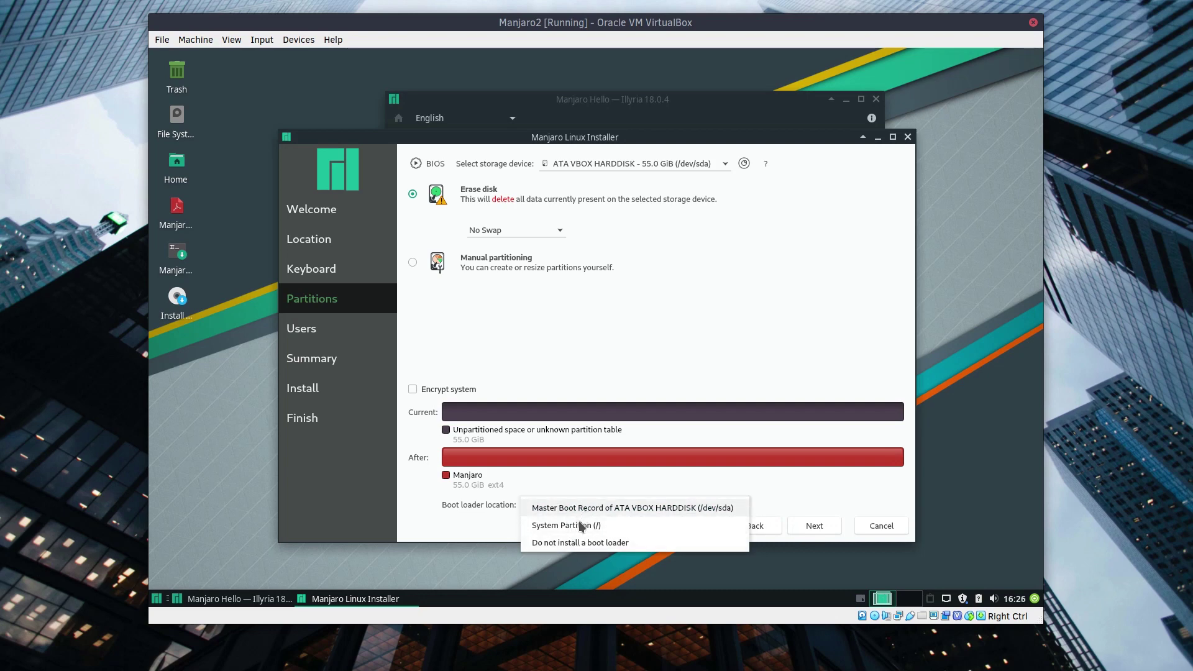
{"action": "left_click", "coordinate": [628, 485]}
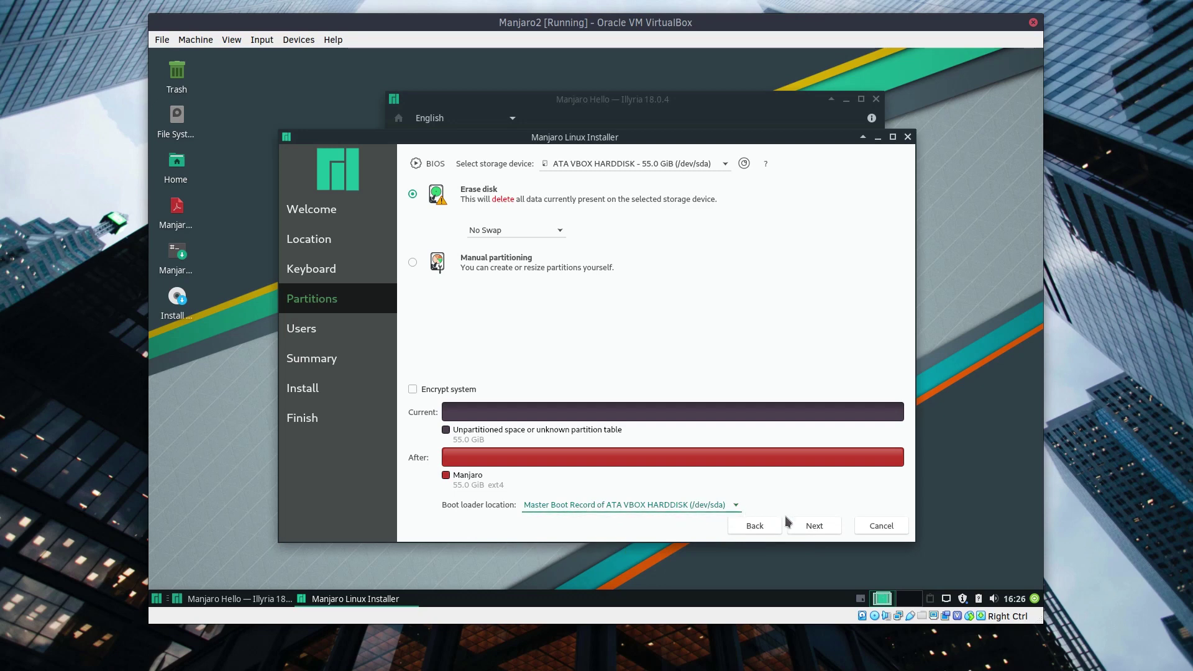
Continue to the user settings and enter the user's name, keeping the suggested login and computer names
{"action": "left_click", "coordinate": [811, 525]}
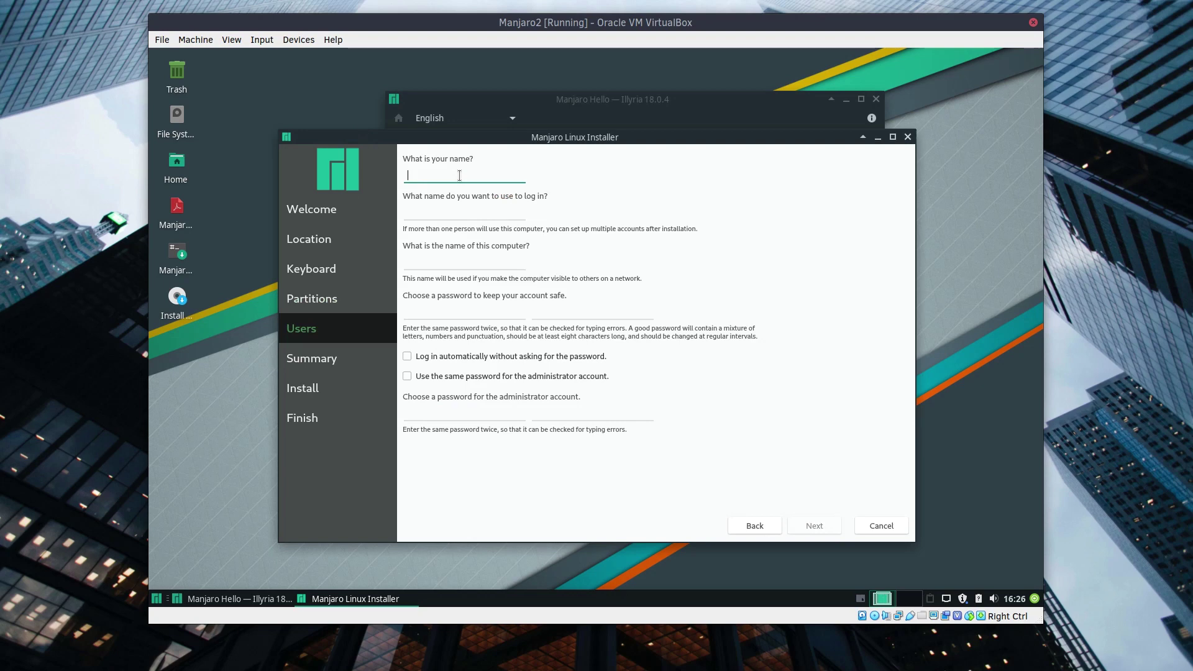
{"action": "type", "text": "Brad"}
{"action": "double_click", "coordinate": [445, 212]}
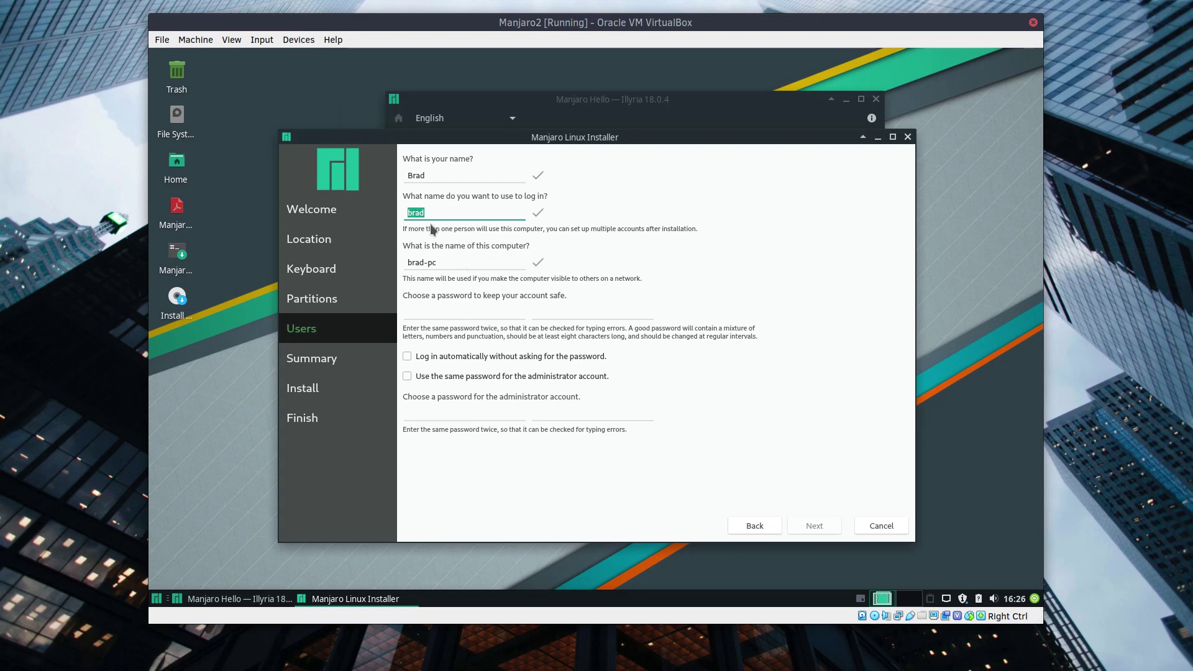
{"action": "key", "text": "Tab"}
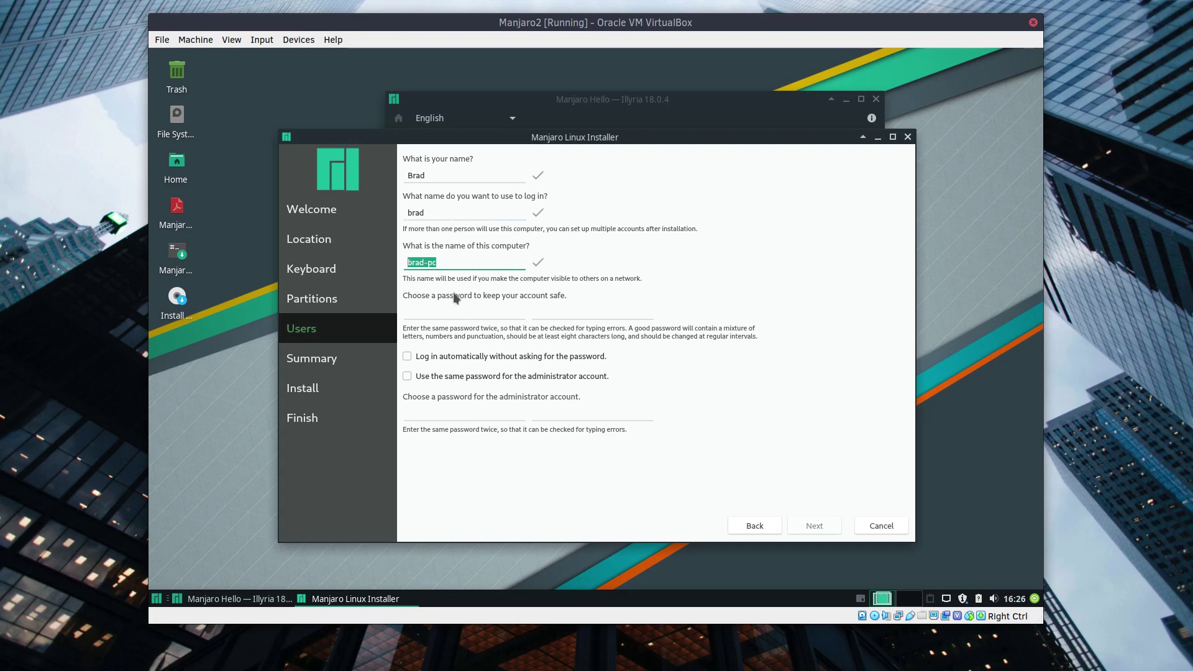
Enter and repeat the account password, use the same password for the administrator account, and continue to the summary
{"action": "left_click", "coordinate": [442, 307]}
{"action": "type", "text": "brad"}
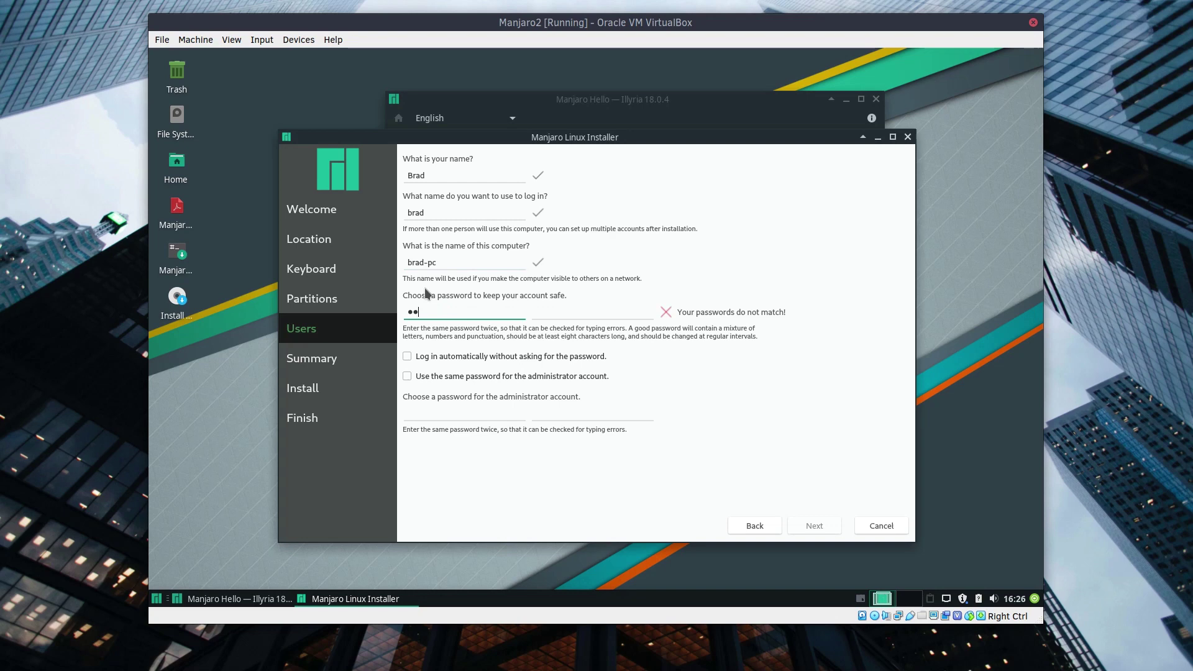
{"action": "type", "text": "••••"}
{"action": "left_click", "coordinate": [616, 307]}
{"action": "type", "text": "••••••••"}
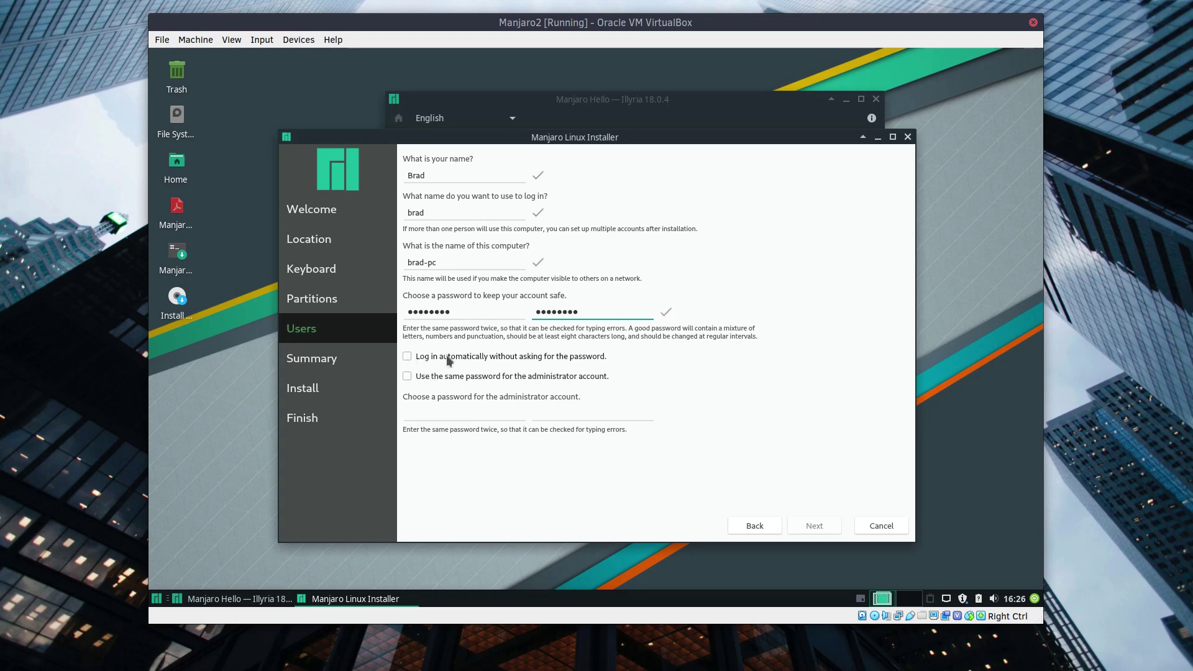
{"action": "left_click", "coordinate": [407, 377]}
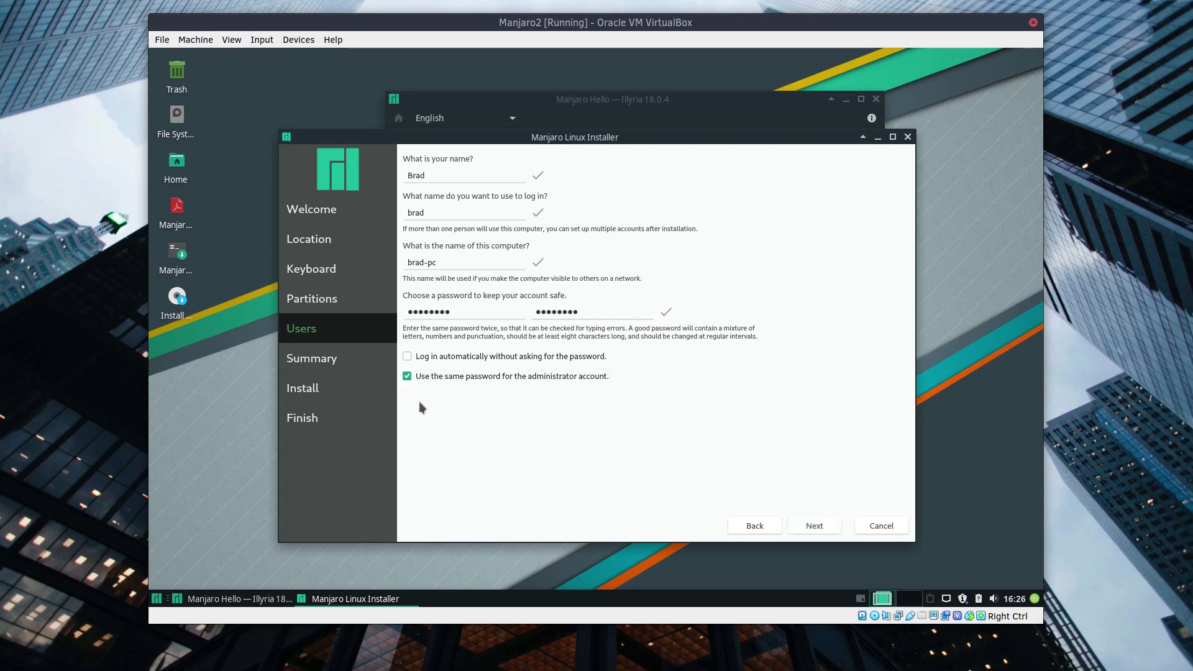
{"action": "left_click", "coordinate": [813, 526]}
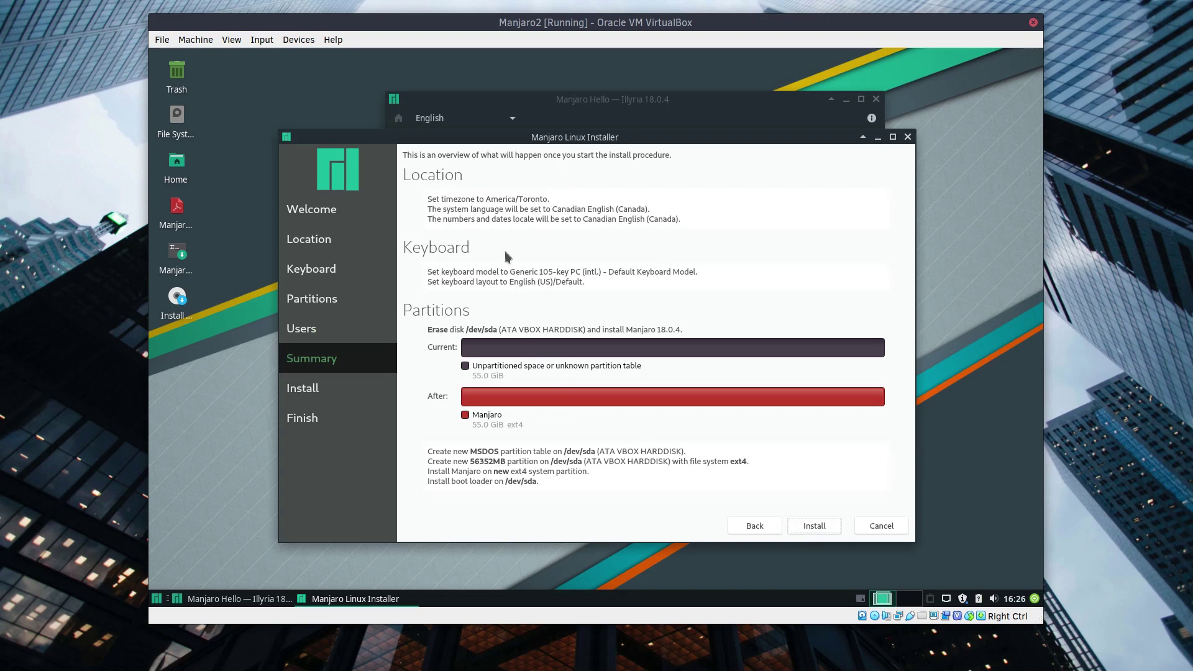
Start the Manjaro installation, confirm the disk changes, and restart into the installed system once it is done
{"action": "left_click", "coordinate": [816, 529]}
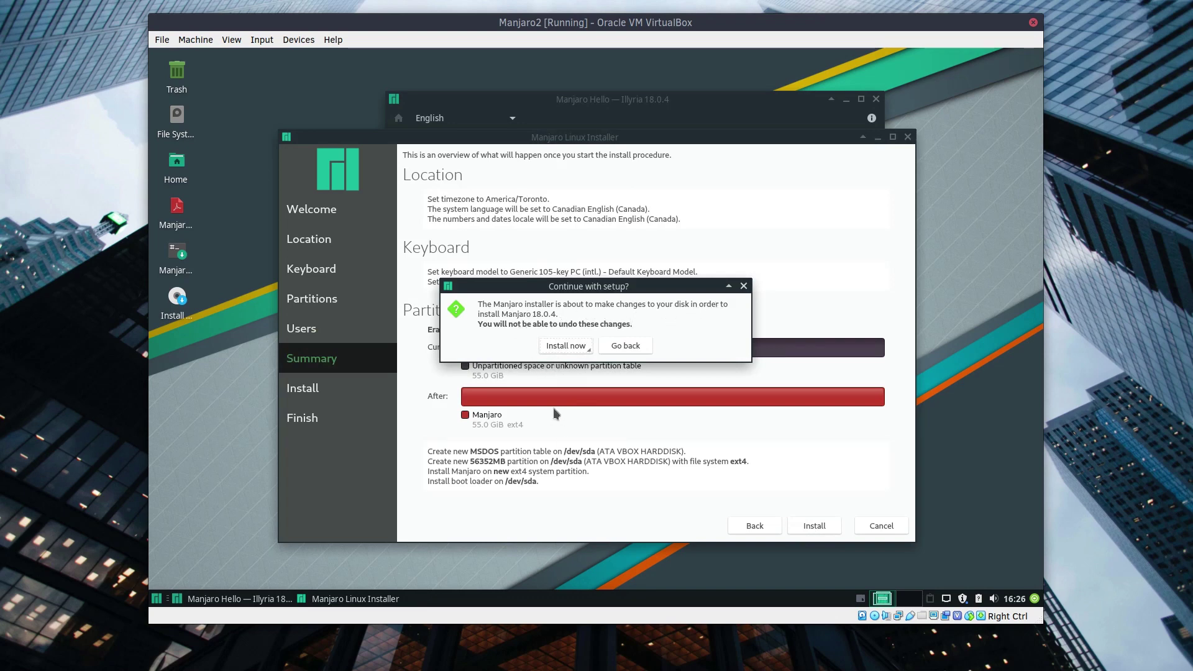
{"action": "left_click", "coordinate": [572, 350]}
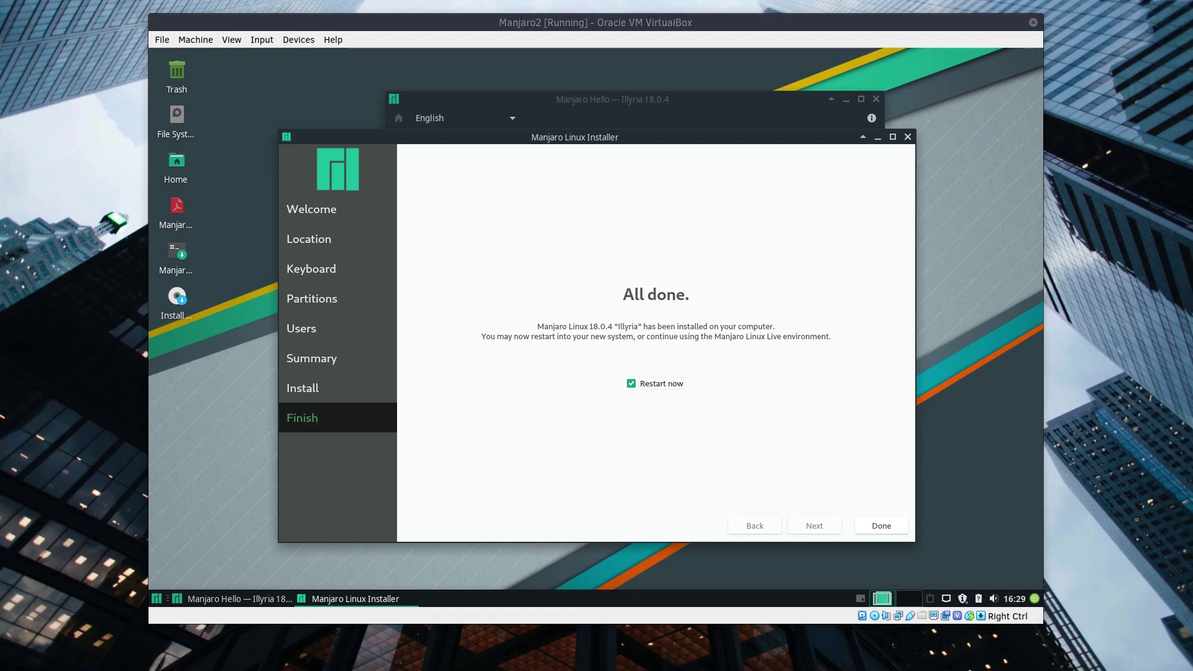
{"action": "left_click", "coordinate": [891, 529]}
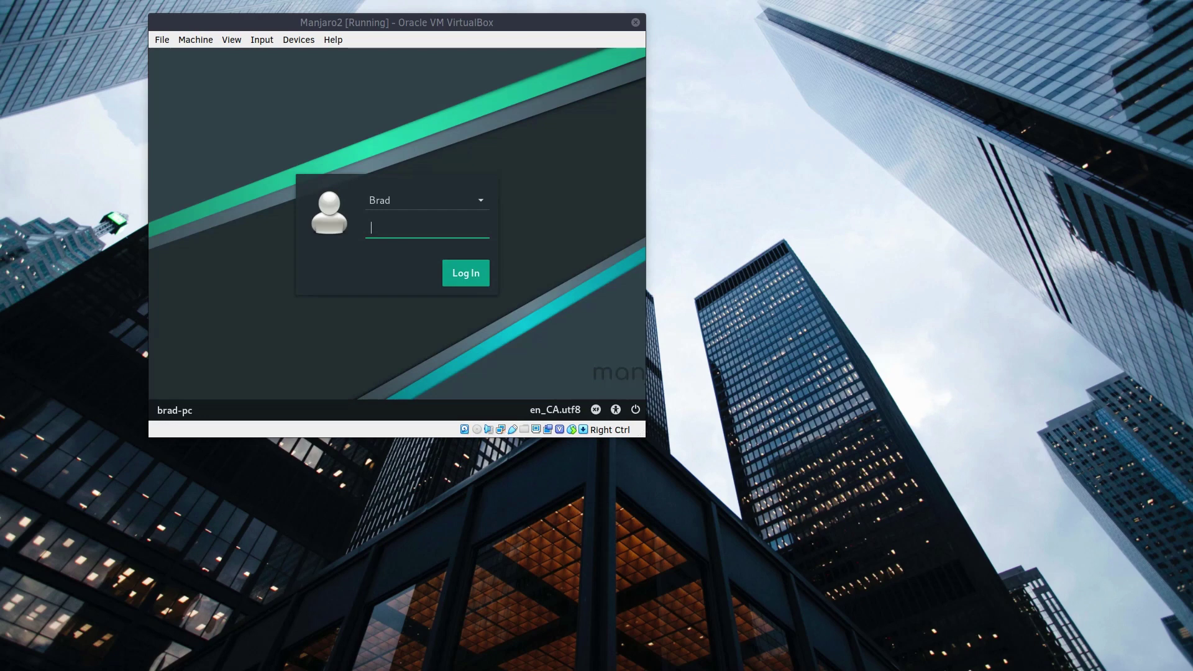
Log in to the newly installed system by entering the account password
{"action": "left_click", "coordinate": [453, 176]}
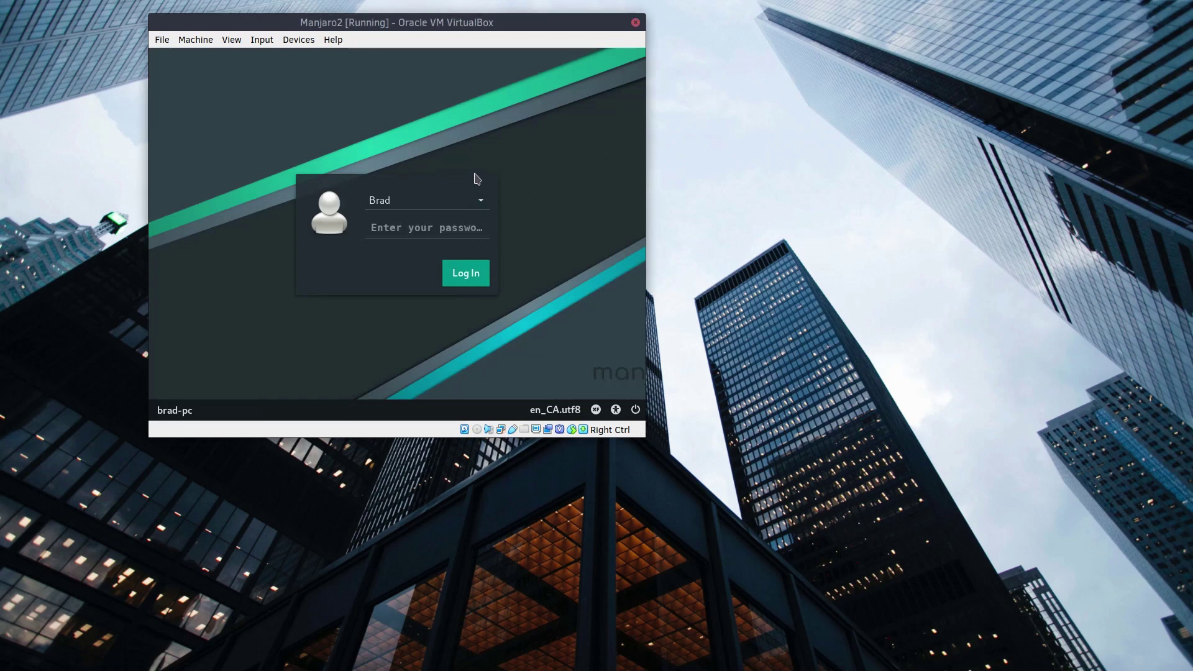
{"action": "left_click", "coordinate": [423, 227]}
{"action": "type", "text": "••••••"}
{"action": "key", "text": "BackSpace"}
{"action": "key", "text": "BackSpace"}
{"action": "key", "text": "BackSpace"}
{"action": "key", "text": "BackSpace"}
{"action": "key", "text": "BackSpace"}
{"action": "key", "text": "BackSpace"}
{"action": "type", "text": "••••••••••"}
{"action": "left_click", "coordinate": [481, 280]}
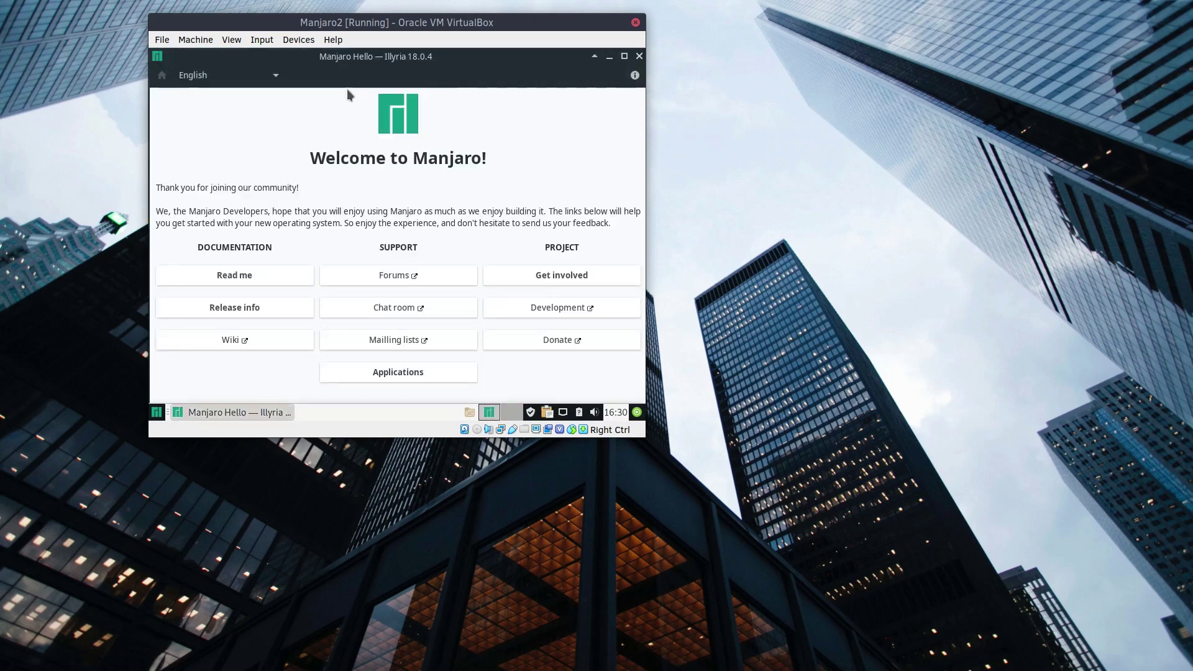
Close the Manjaro Hello window and switch the virtual machine to full-screen mode
{"action": "left_click", "coordinate": [639, 56]}
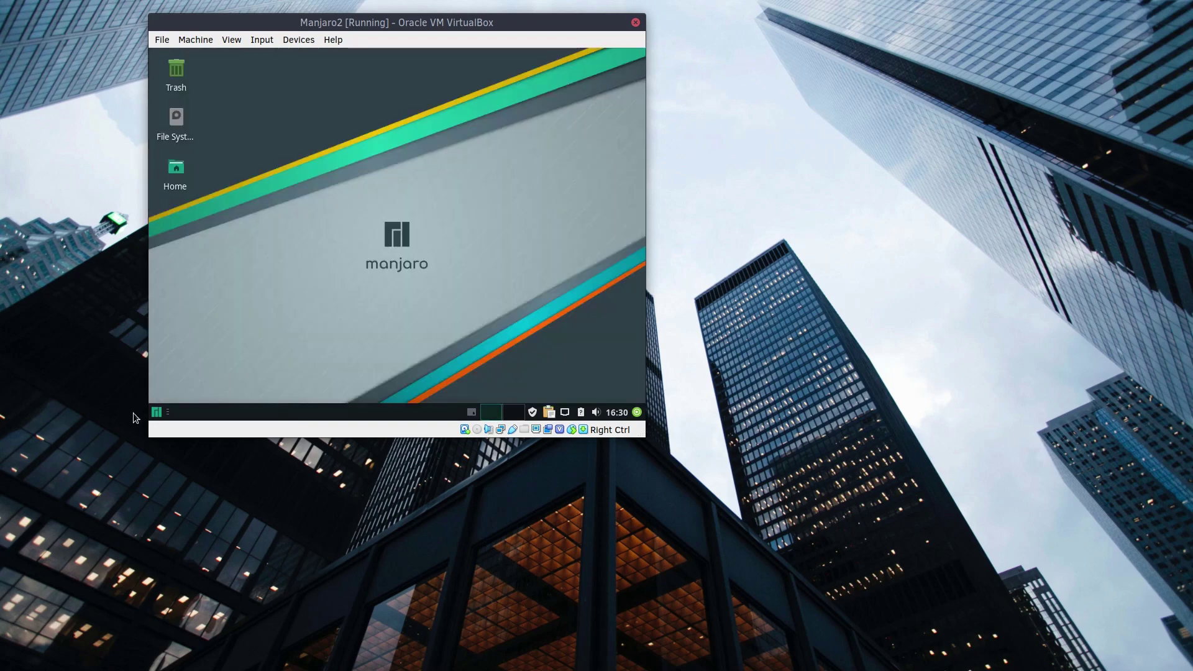
{"action": "left_click", "coordinate": [155, 415]}
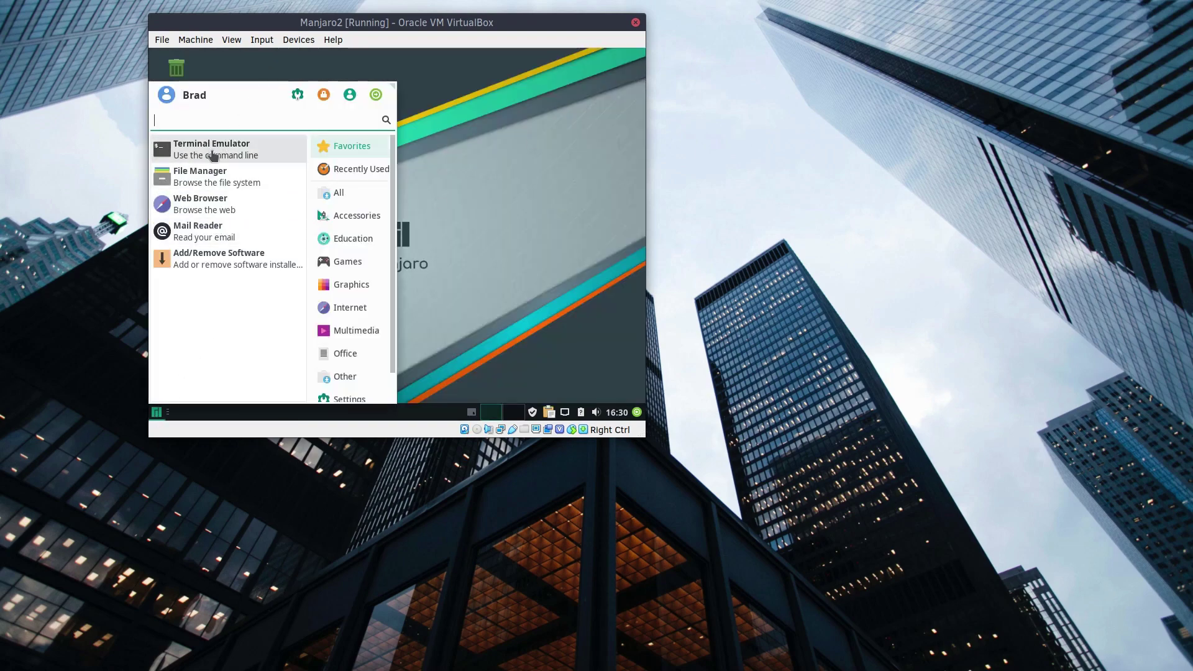
{"action": "left_click", "coordinate": [232, 39]}
{"action": "left_click", "coordinate": [261, 57]}
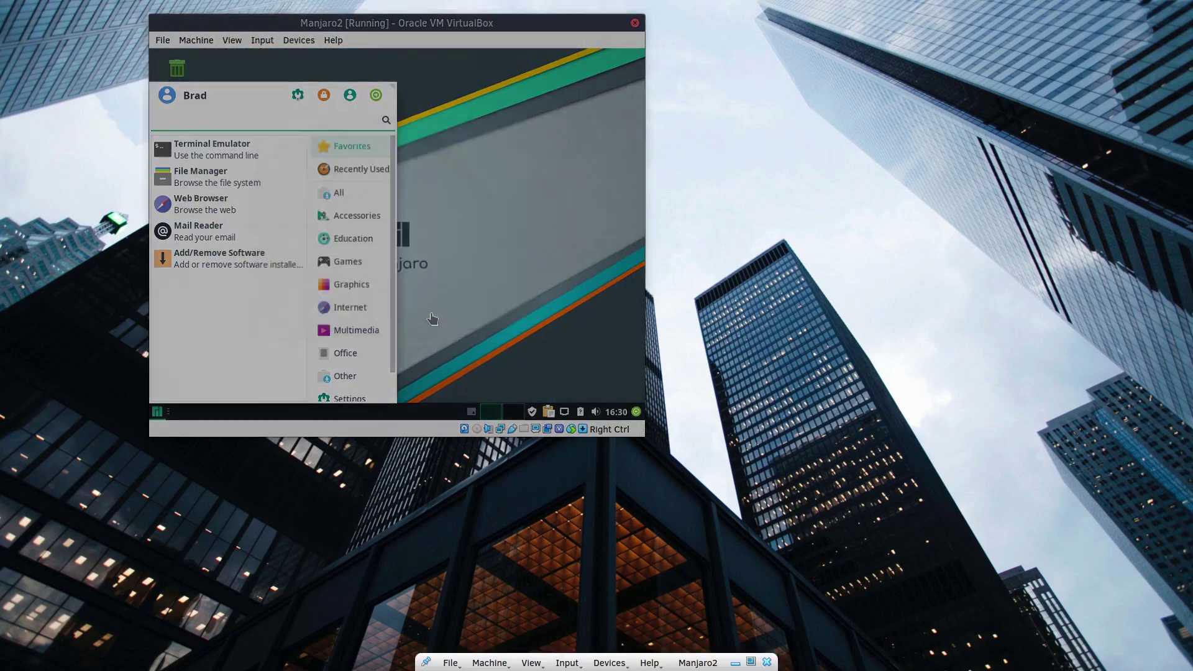
{"action": "left_click", "coordinate": [428, 310]}
Set the Virtual1 display's resolution to 1680x1050 in the desktop's display settings, apply it, and close the settings
{"action": "left_click", "coordinate": [355, 513]}
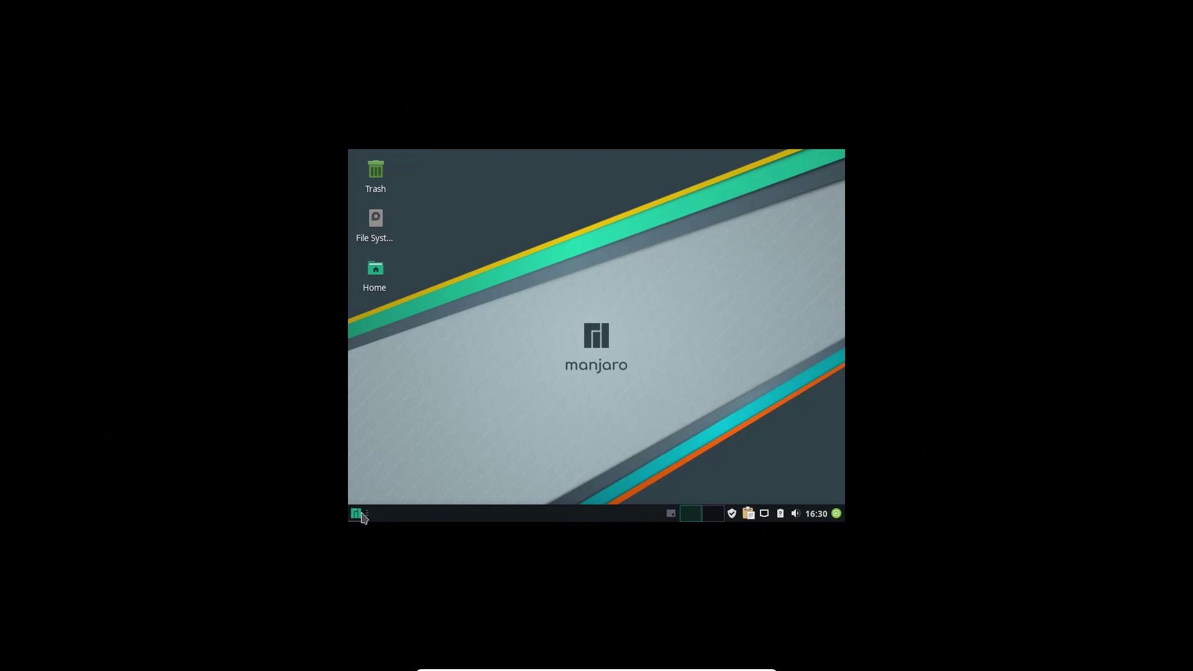
{"action": "left_click", "coordinate": [497, 196]}
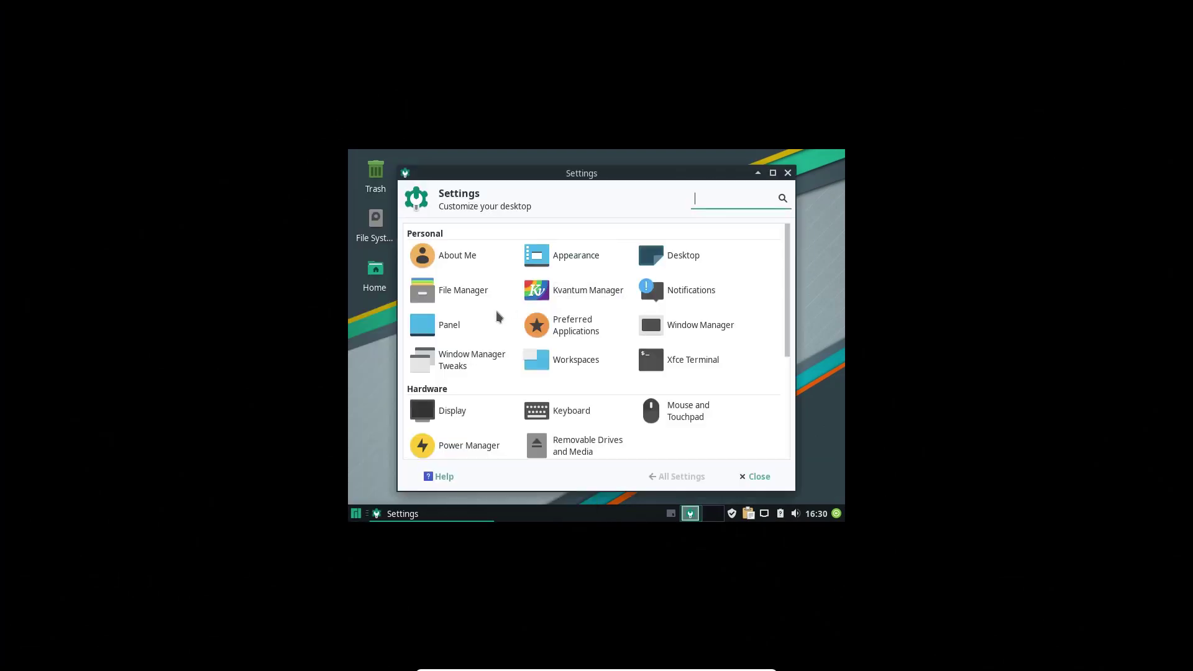
{"action": "left_click", "coordinate": [452, 414]}
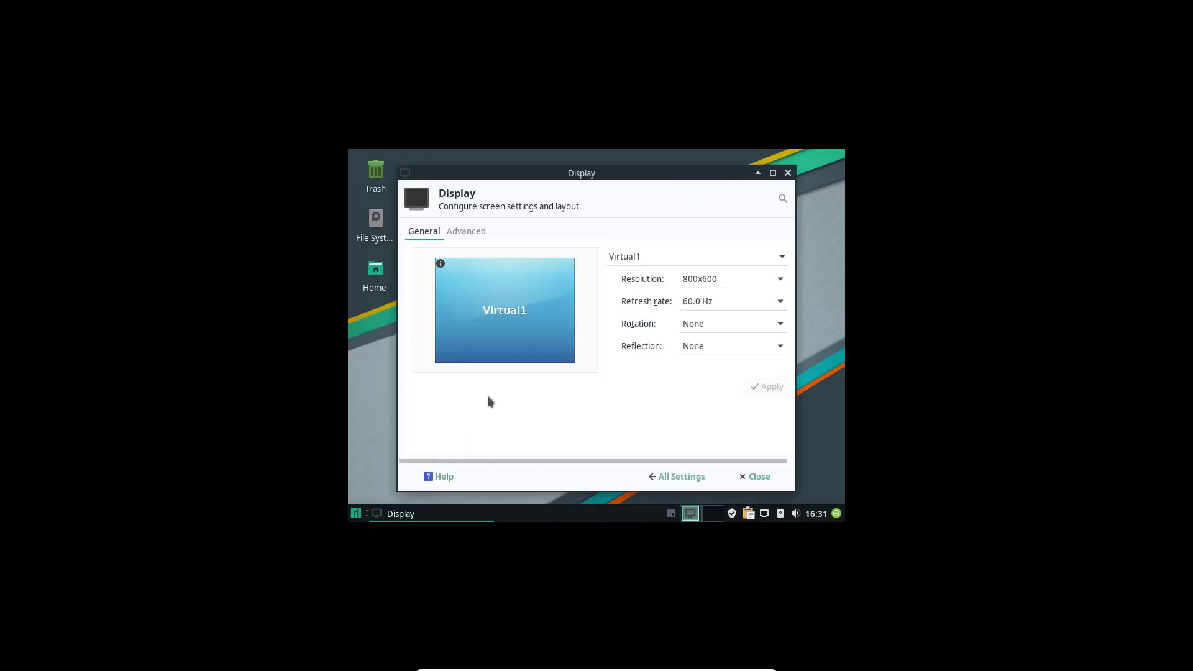
{"action": "left_click", "coordinate": [747, 278]}
{"action": "left_click", "coordinate": [727, 410]}
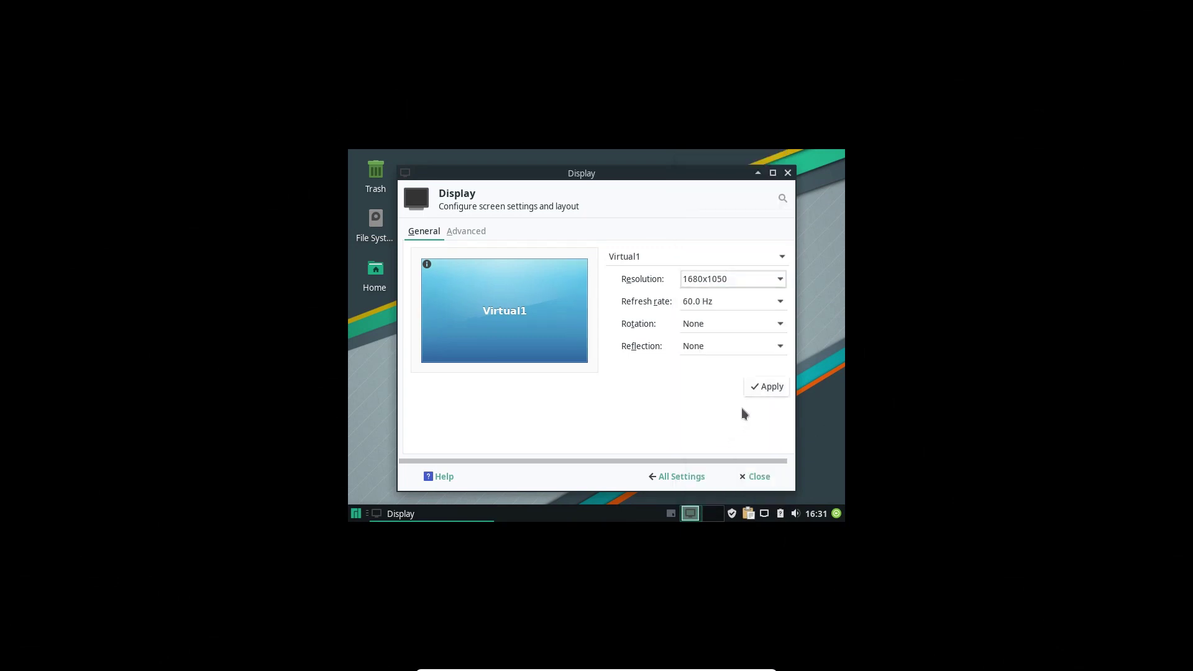
{"action": "left_click", "coordinate": [767, 391]}
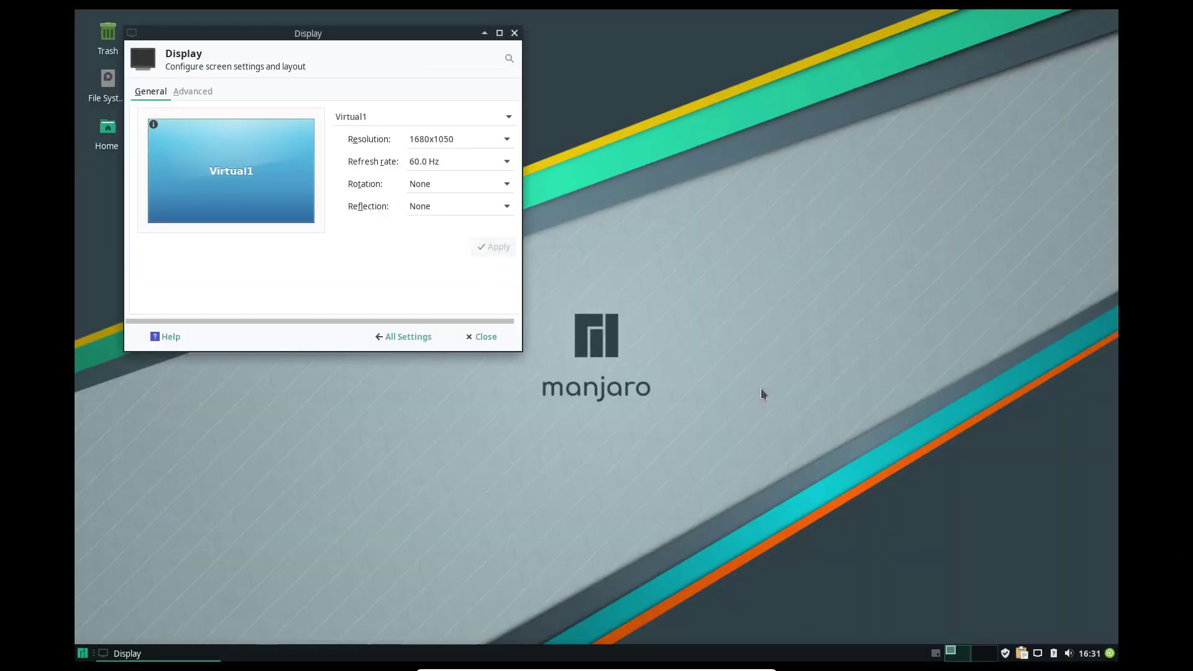
{"action": "left_click", "coordinate": [513, 33]}
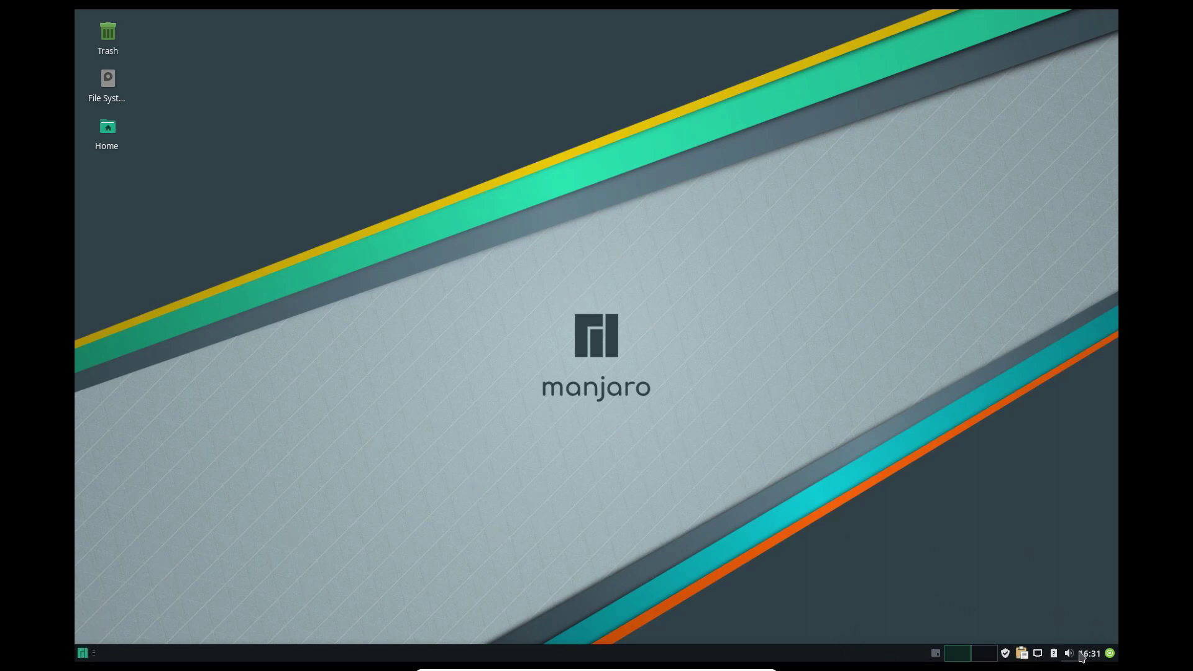
Examine the system tray's status items, including the network connections and the volume controls
{"action": "left_click", "coordinate": [1037, 653]}
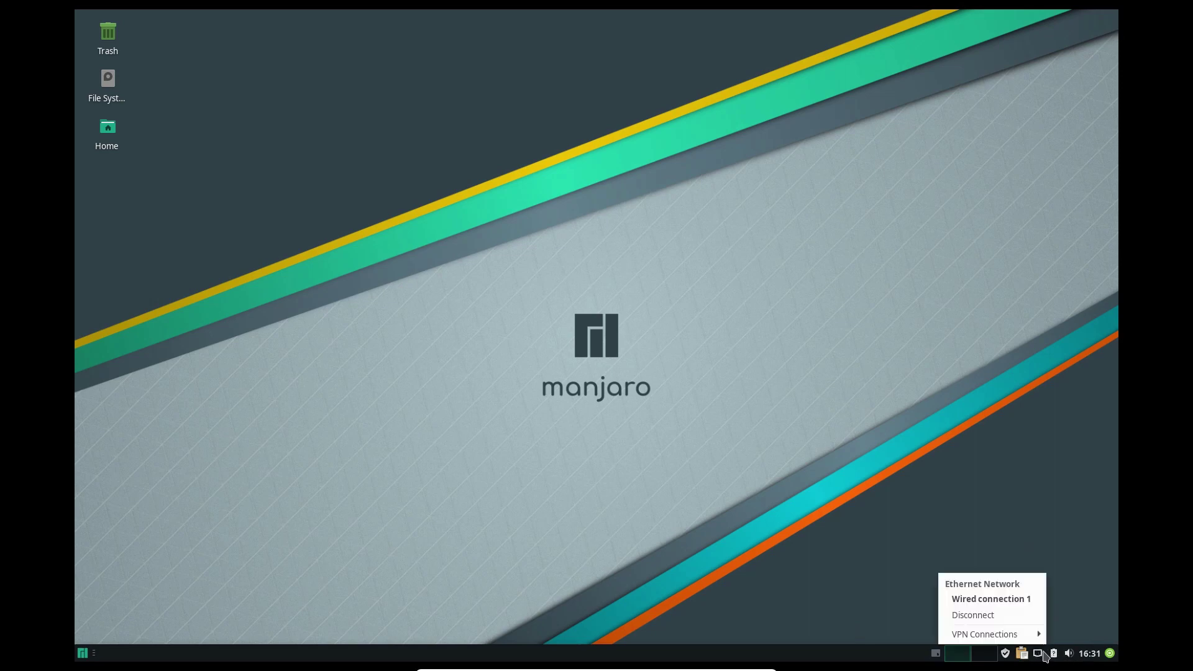
{"action": "left_click", "coordinate": [1054, 655]}
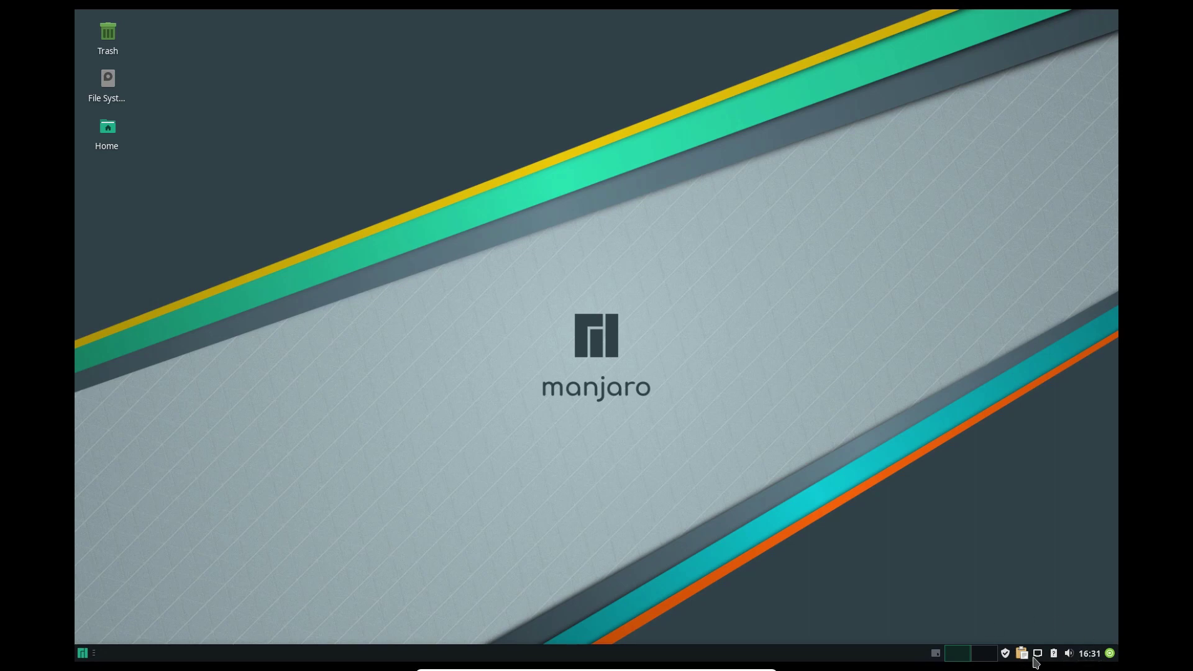
{"action": "left_click", "coordinate": [1068, 654]}
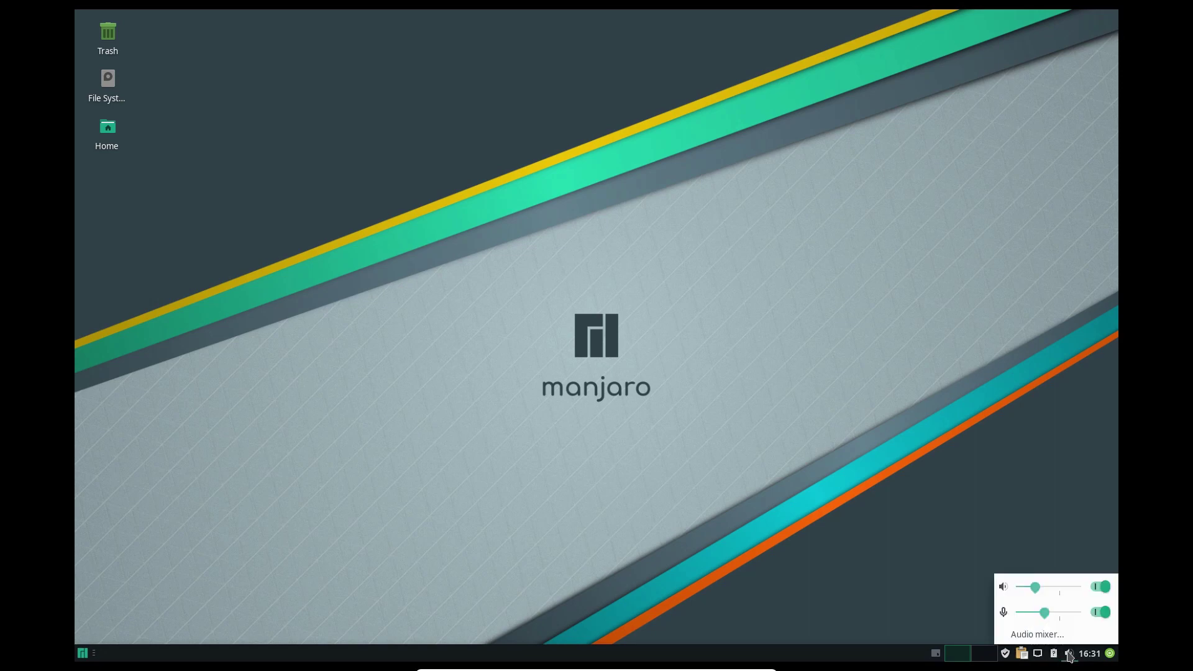
{"action": "left_click", "coordinate": [923, 549]}
{"action": "left_click", "coordinate": [1022, 653]}
{"action": "left_click", "coordinate": [967, 577]}
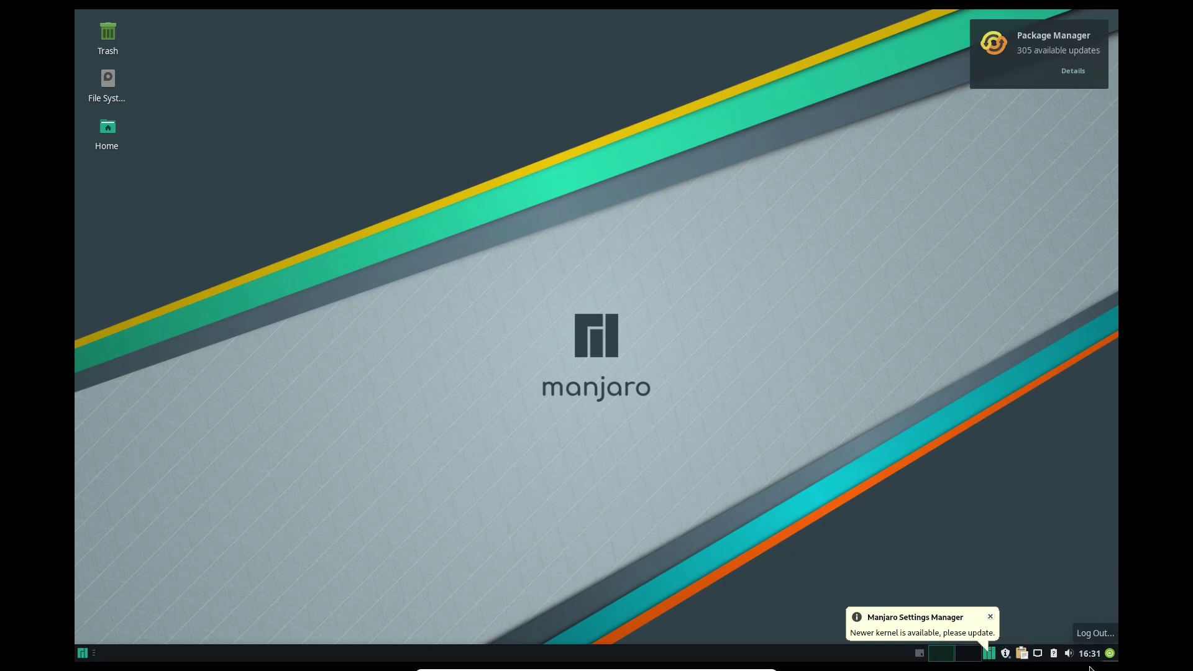
Dismiss the kernel and package update notifications, and view the log-out options without ending the session
{"action": "left_click", "coordinate": [989, 653]}
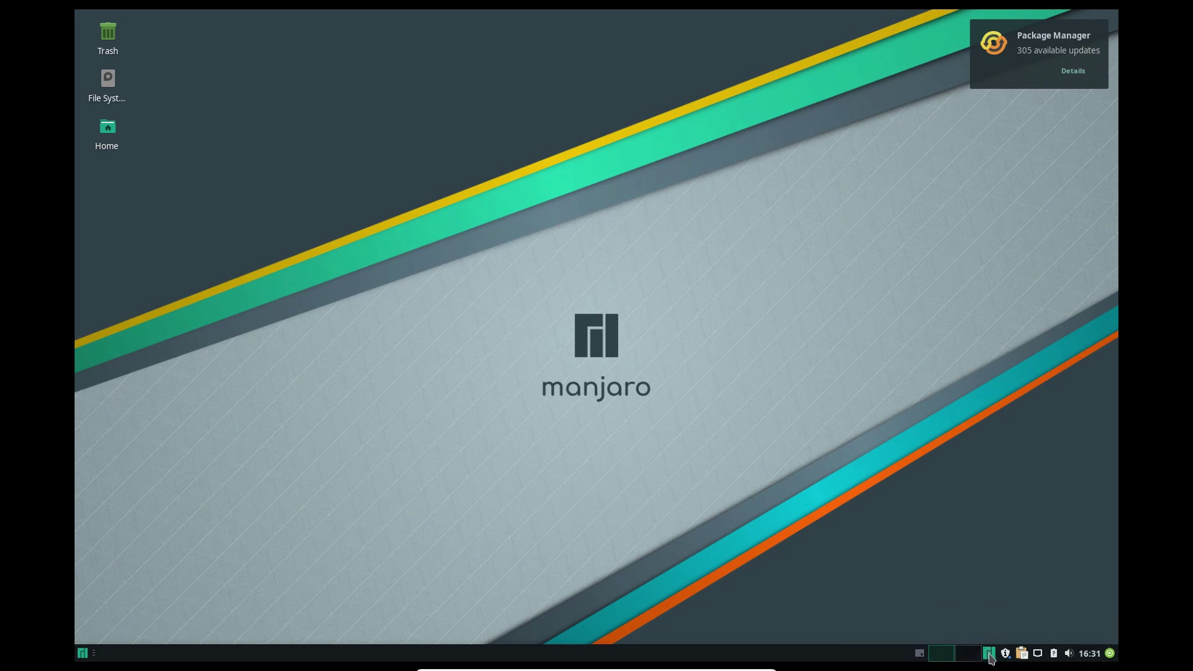
{"action": "left_click", "coordinate": [1052, 57]}
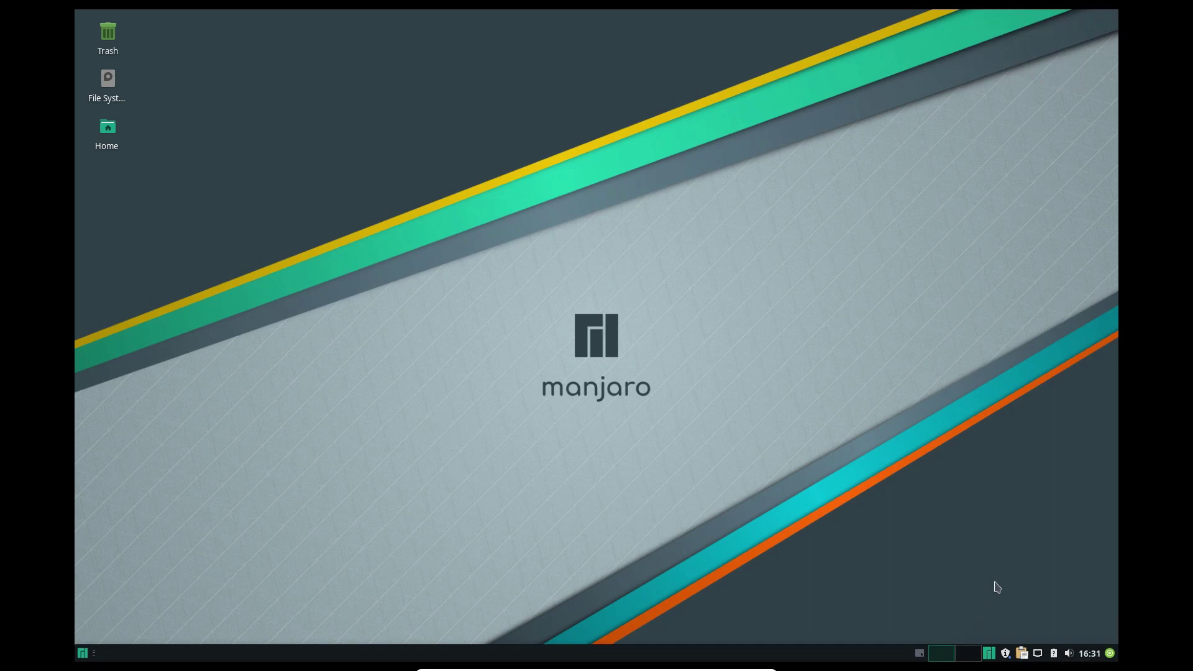
{"action": "left_click", "coordinate": [1110, 653]}
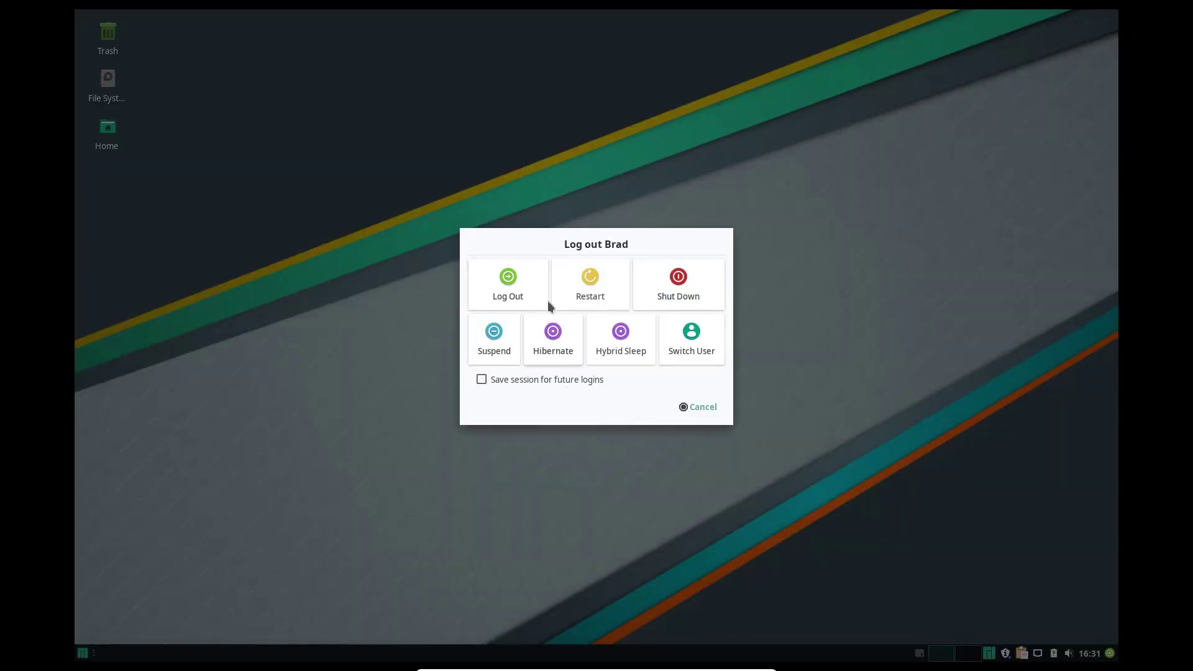
{"action": "left_click", "coordinate": [704, 408]}
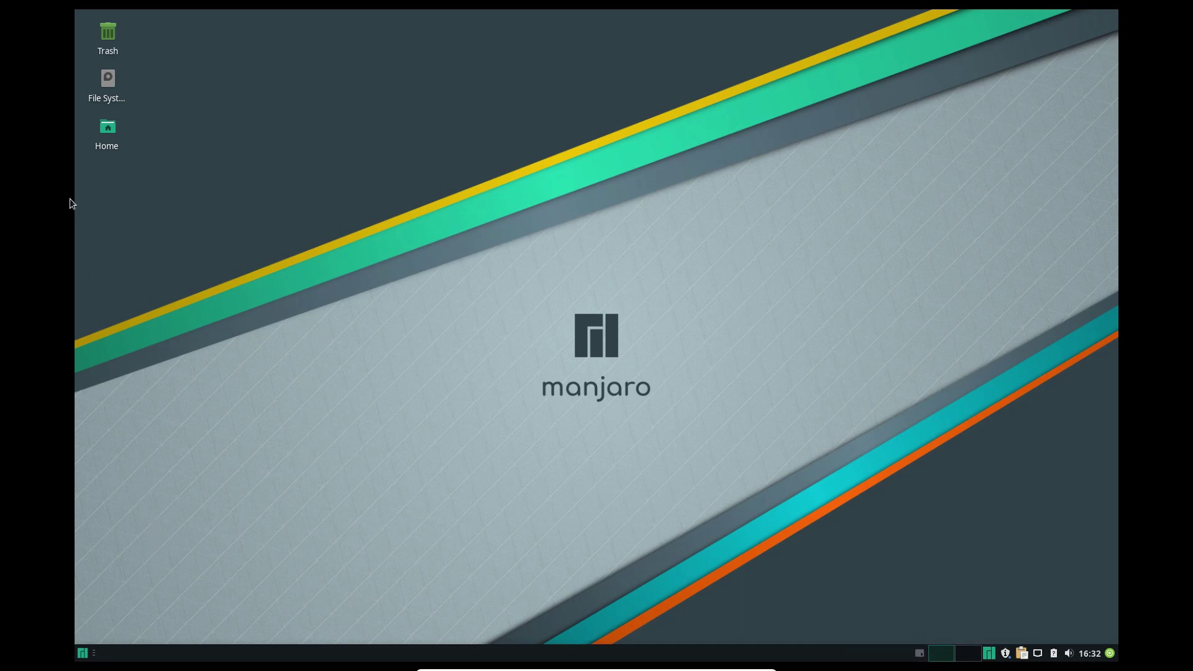
Open the Home folder from the desktop, examine its contents, and close the file manager
{"action": "left_click_drag", "start_coordinate": [199, 231], "coordinate": [95, 12]}
{"action": "left_click", "coordinate": [157, 149]}
{"action": "left_click", "coordinate": [115, 127]}
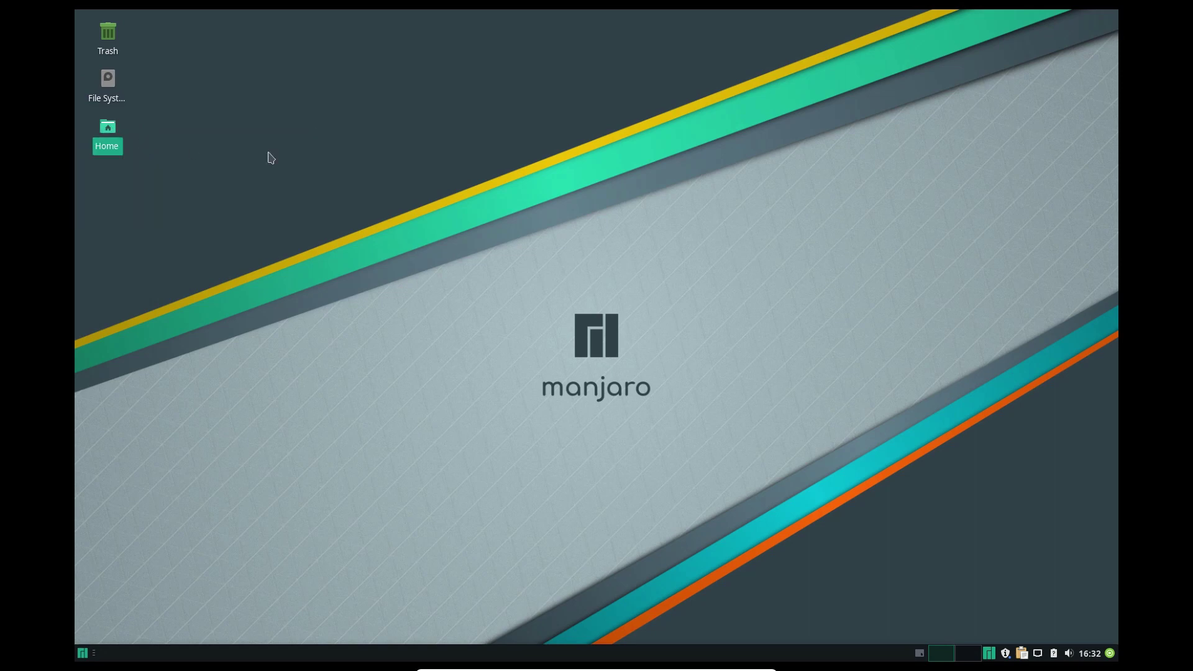
{"action": "double_click", "coordinate": [108, 129]}
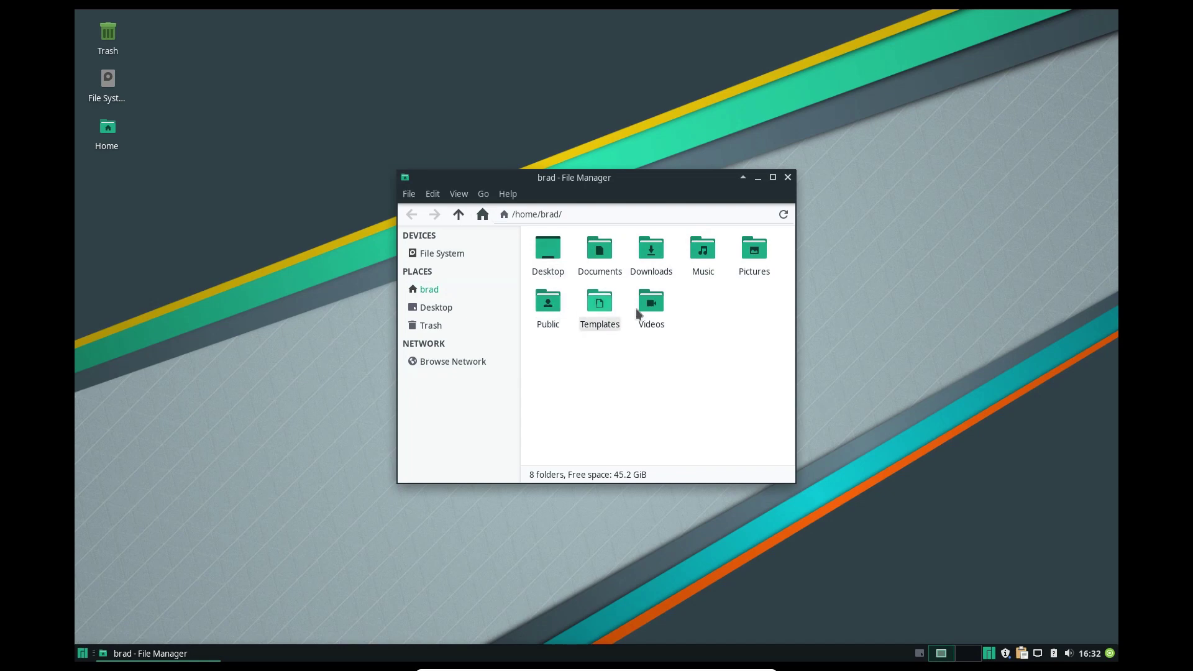
{"action": "left_click_drag", "start_coordinate": [541, 177], "coordinate": [636, 166]}
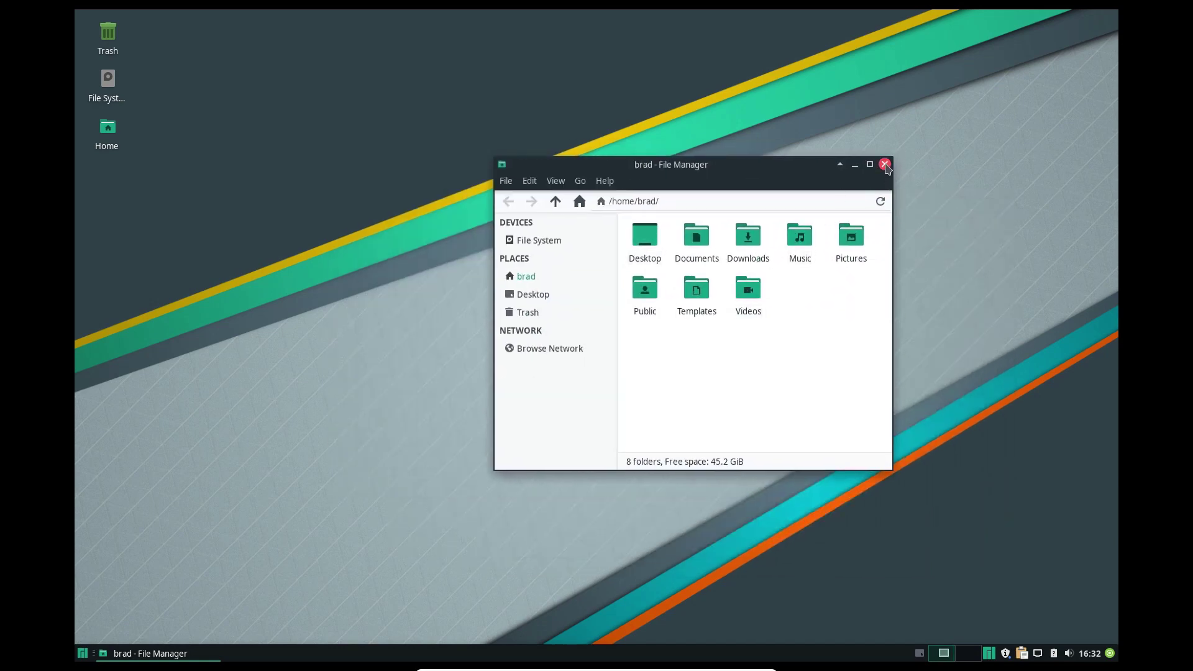
{"action": "left_click", "coordinate": [885, 166]}
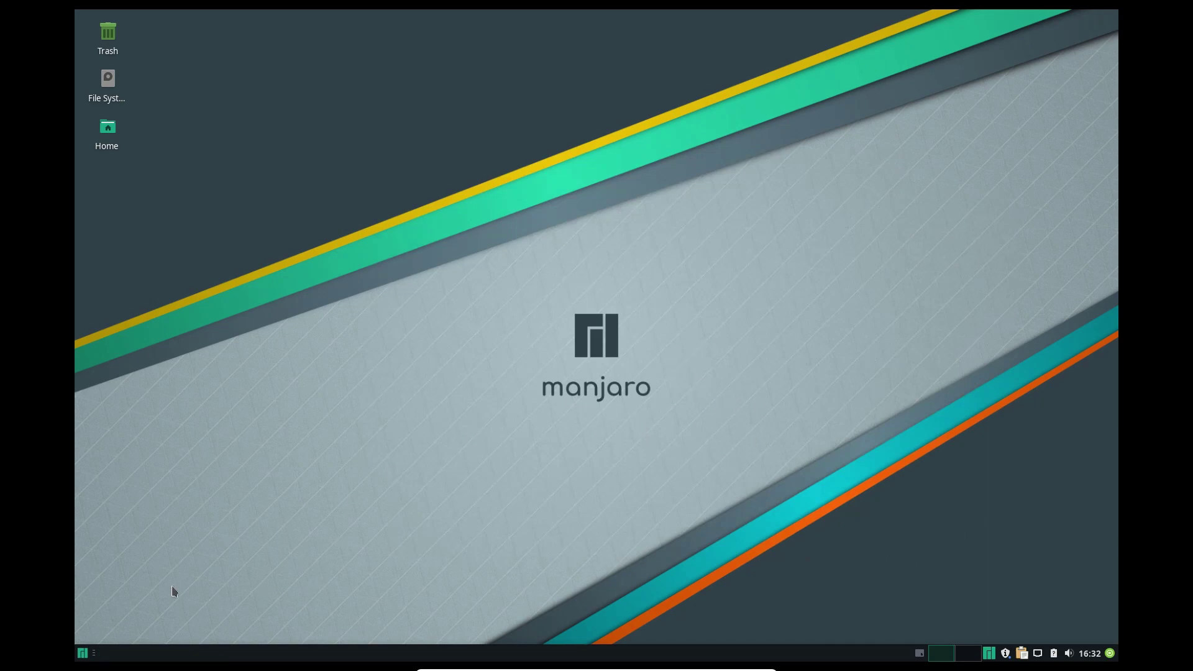
Set the mouse cursor theme to Adwaita in the desktop's Mouse and Touchpad settings
{"action": "left_click", "coordinate": [83, 653]}
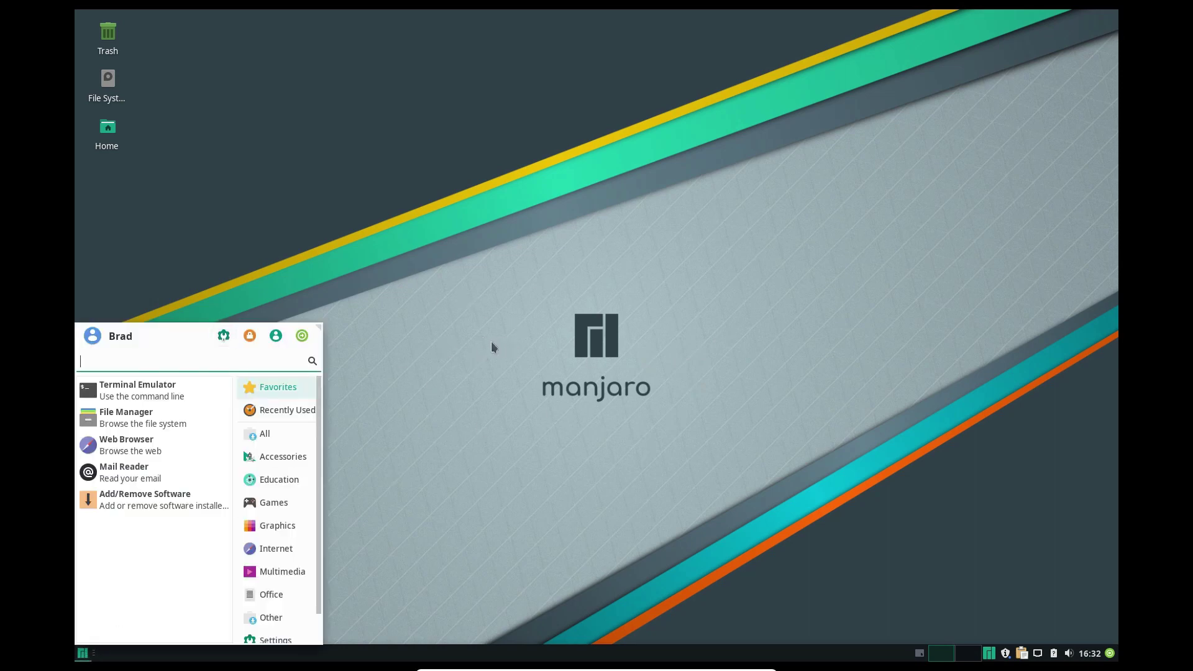
{"action": "left_click", "coordinate": [223, 338]}
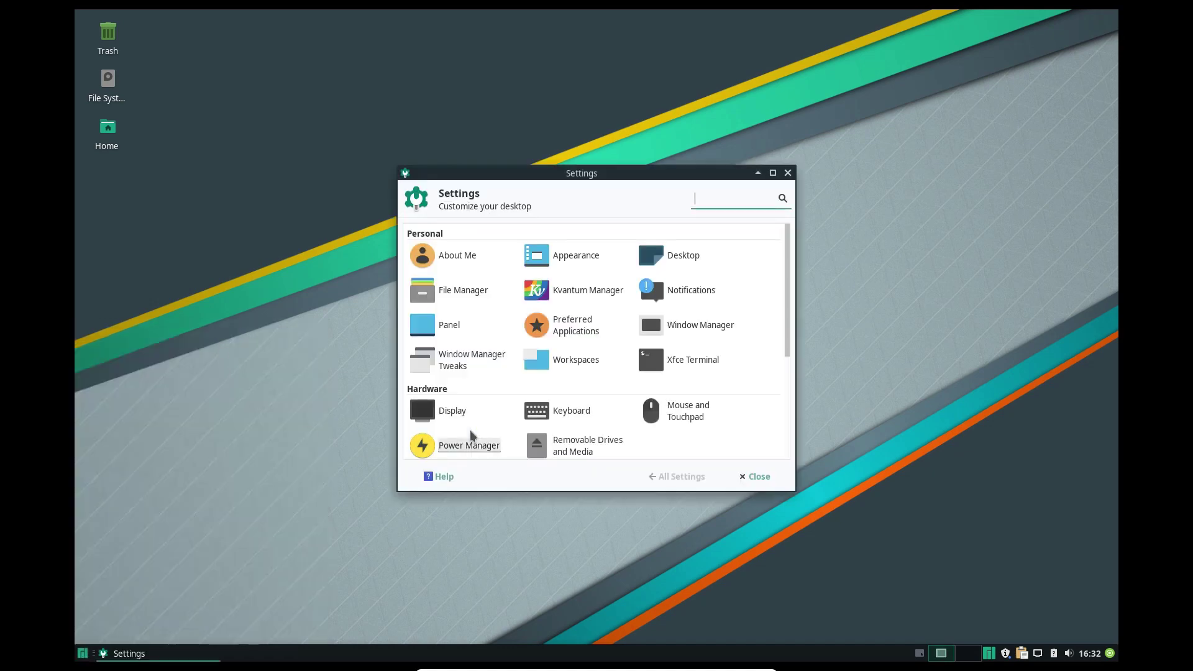
{"action": "left_click", "coordinate": [676, 411]}
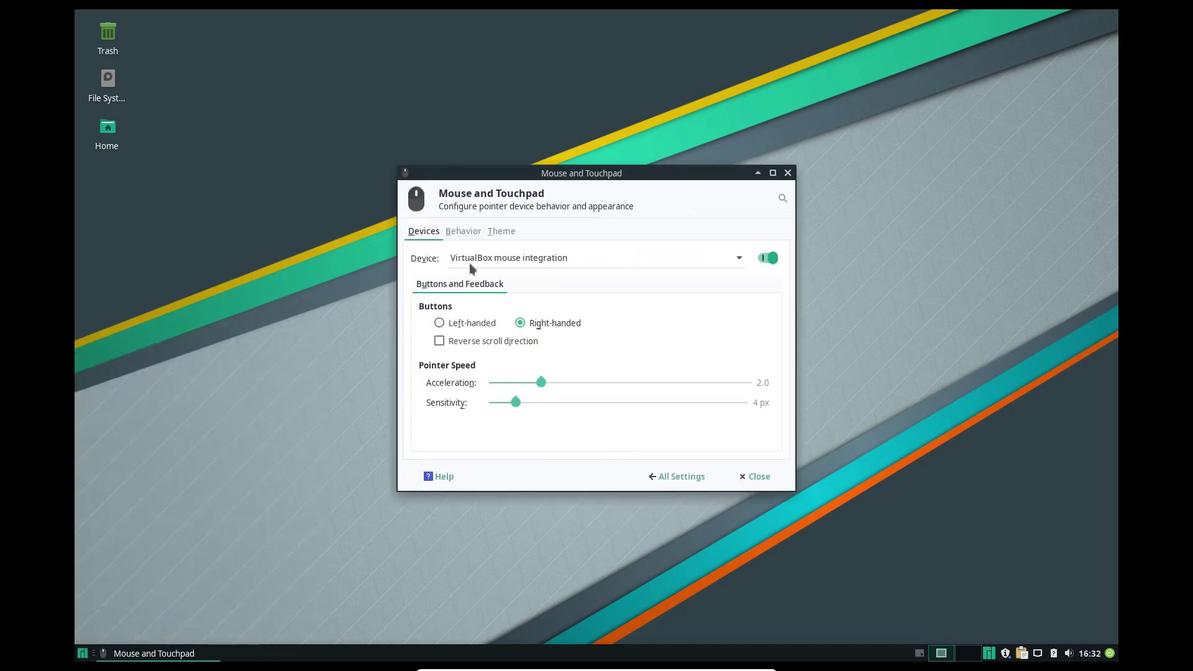
{"action": "left_click", "coordinate": [501, 231]}
{"action": "left_click", "coordinate": [434, 272]}
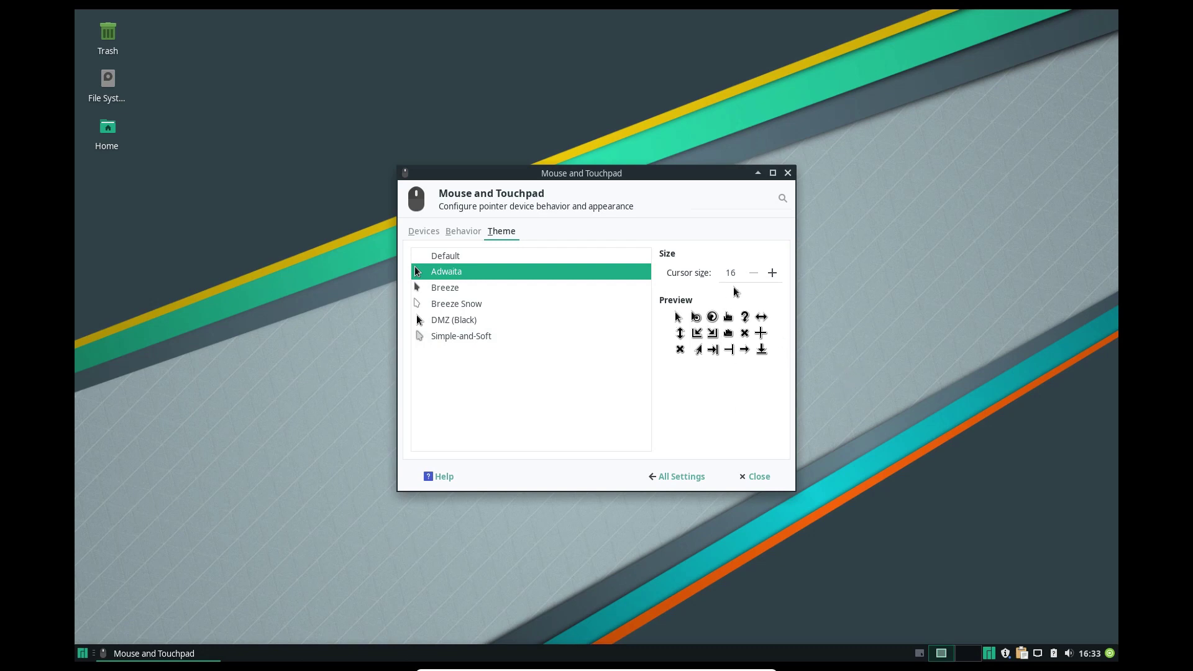
Examine the pointer's behavior and device options, and close the Mouse and Touchpad settings
{"action": "left_click", "coordinate": [460, 231]}
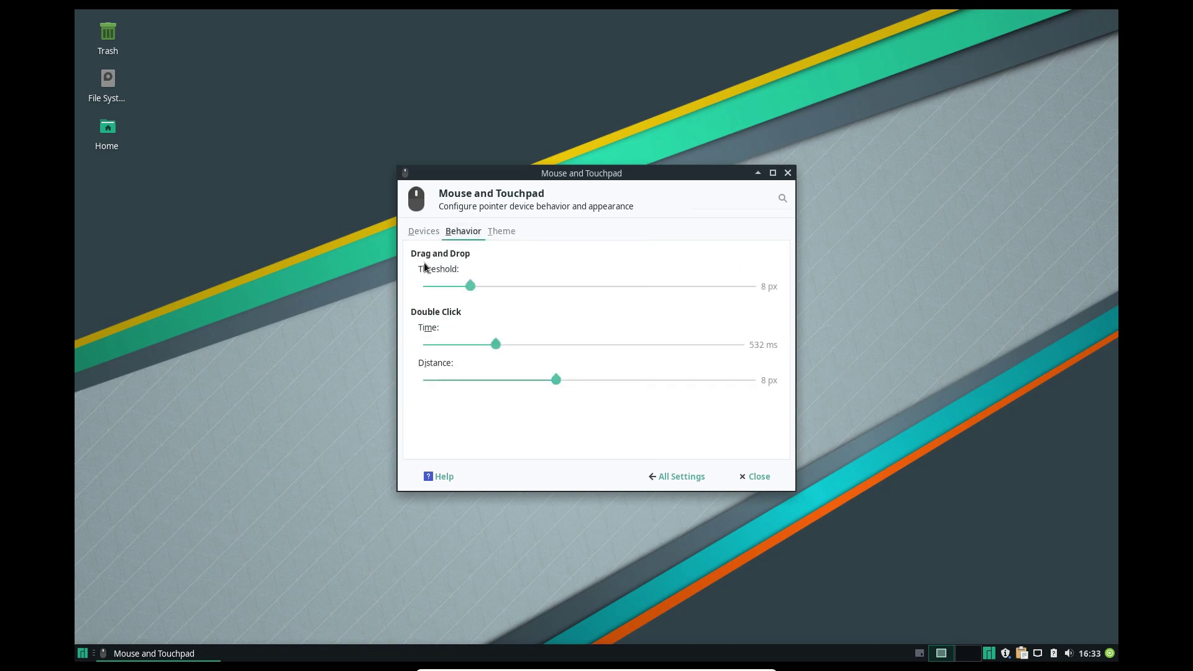
{"action": "left_click", "coordinate": [425, 231]}
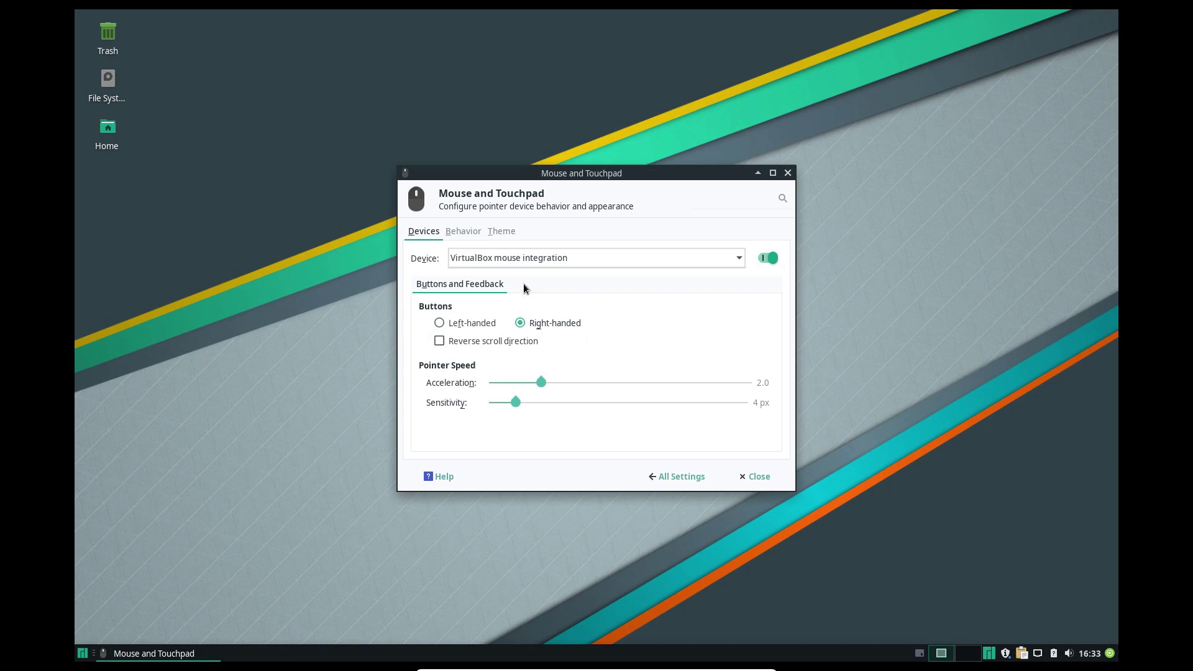
{"action": "left_click", "coordinate": [788, 173]}
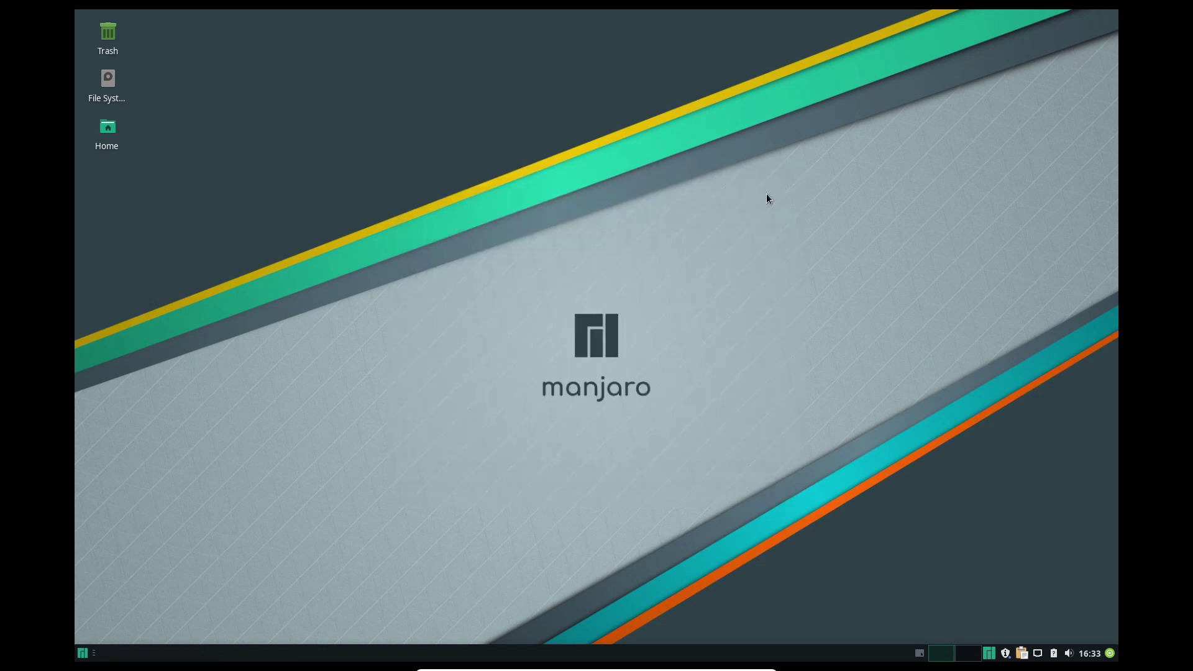
Open the Home folder from the desktop, move its window to view the cursor and window look, and close it
{"action": "left_click", "coordinate": [82, 653]}
{"action": "left_click", "coordinate": [367, 274]}
{"action": "double_click", "coordinate": [108, 130]}
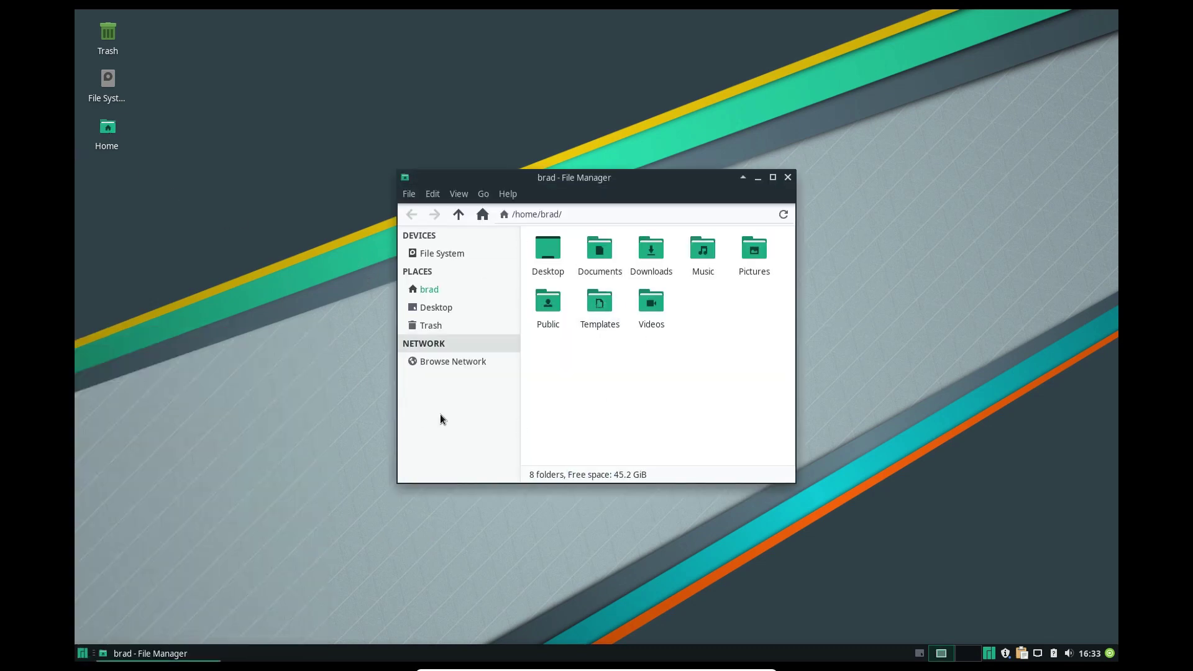
{"action": "left_click_drag", "start_coordinate": [603, 179], "coordinate": [674, 212]}
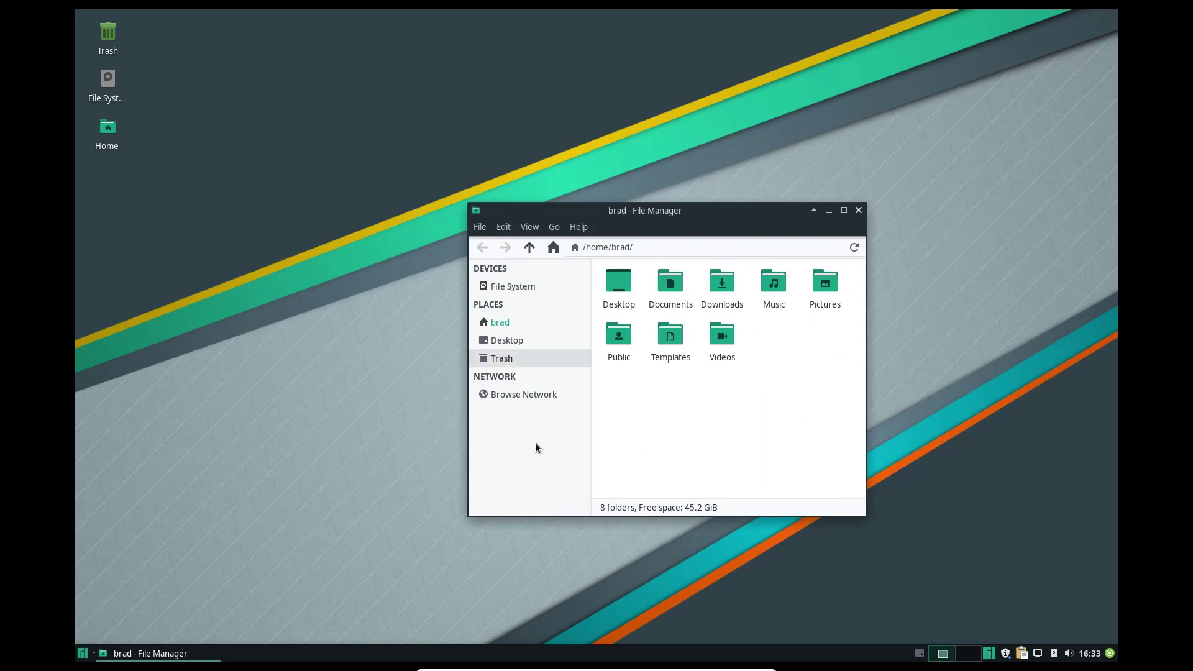
{"action": "left_click", "coordinate": [859, 210]}
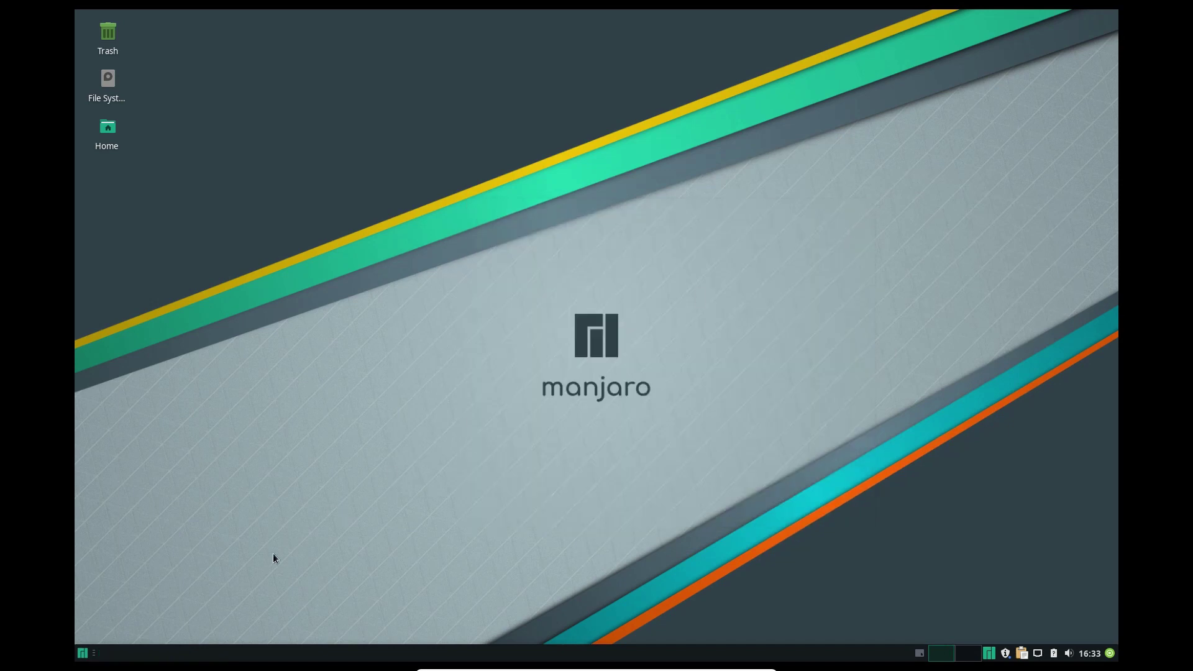
Set the desktop's appearance style to Matcha-dark-azul and close the Appearance settings
{"action": "left_click", "coordinate": [82, 655]}
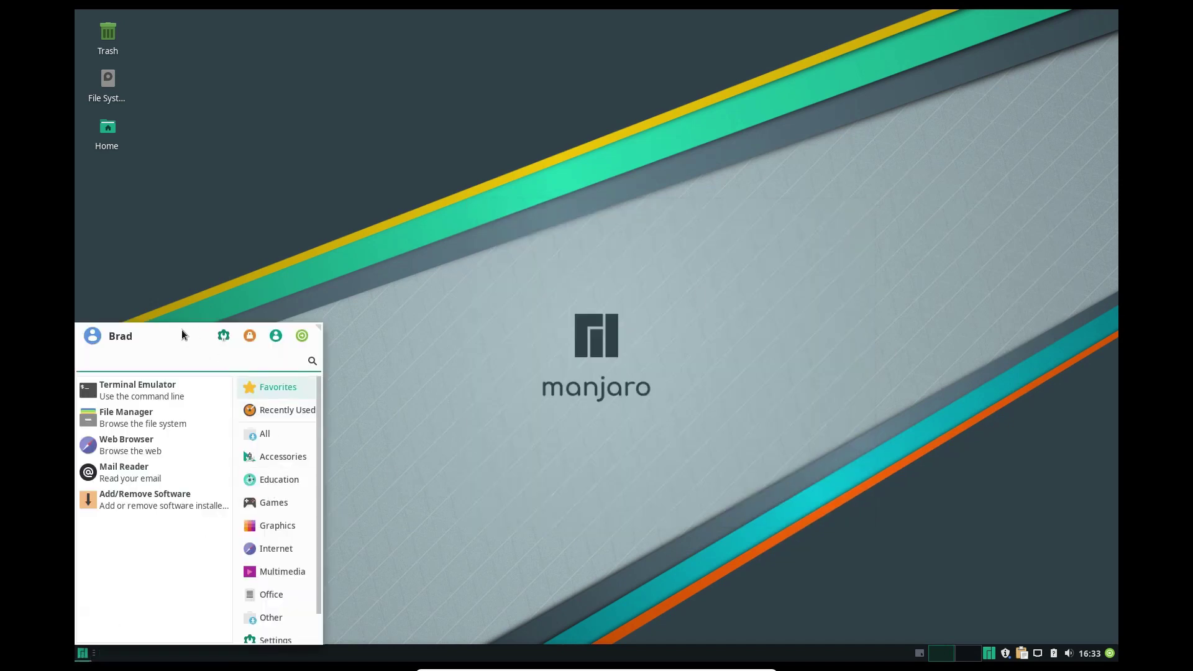
{"action": "left_click", "coordinate": [223, 336]}
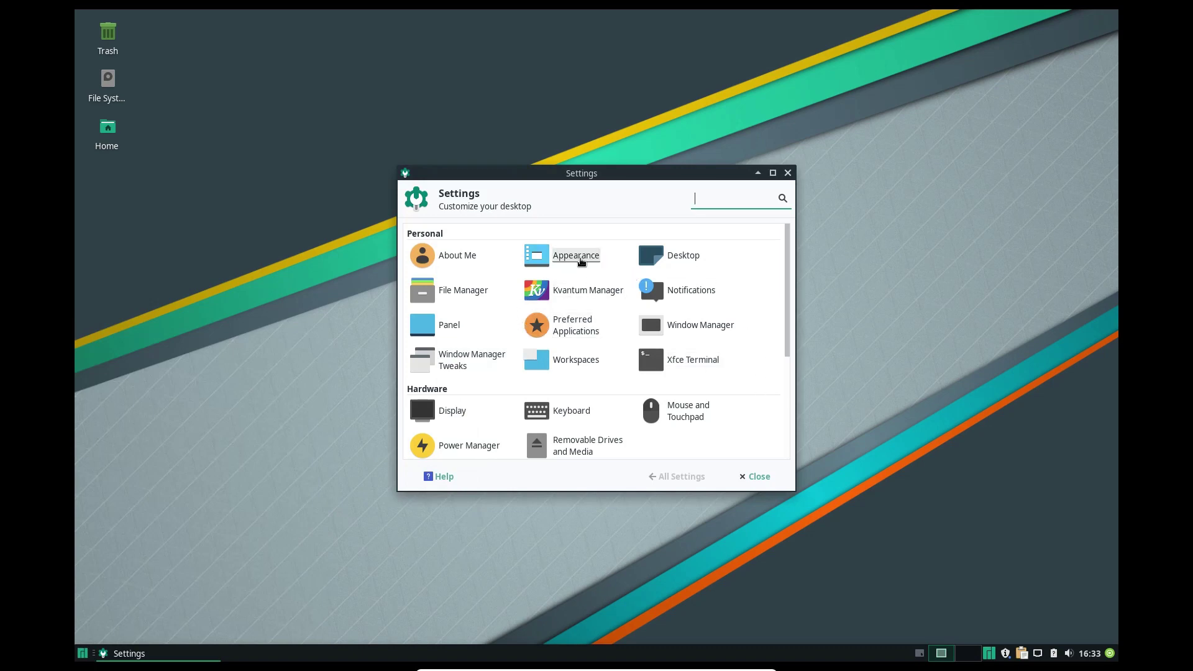
{"action": "left_click", "coordinate": [576, 263]}
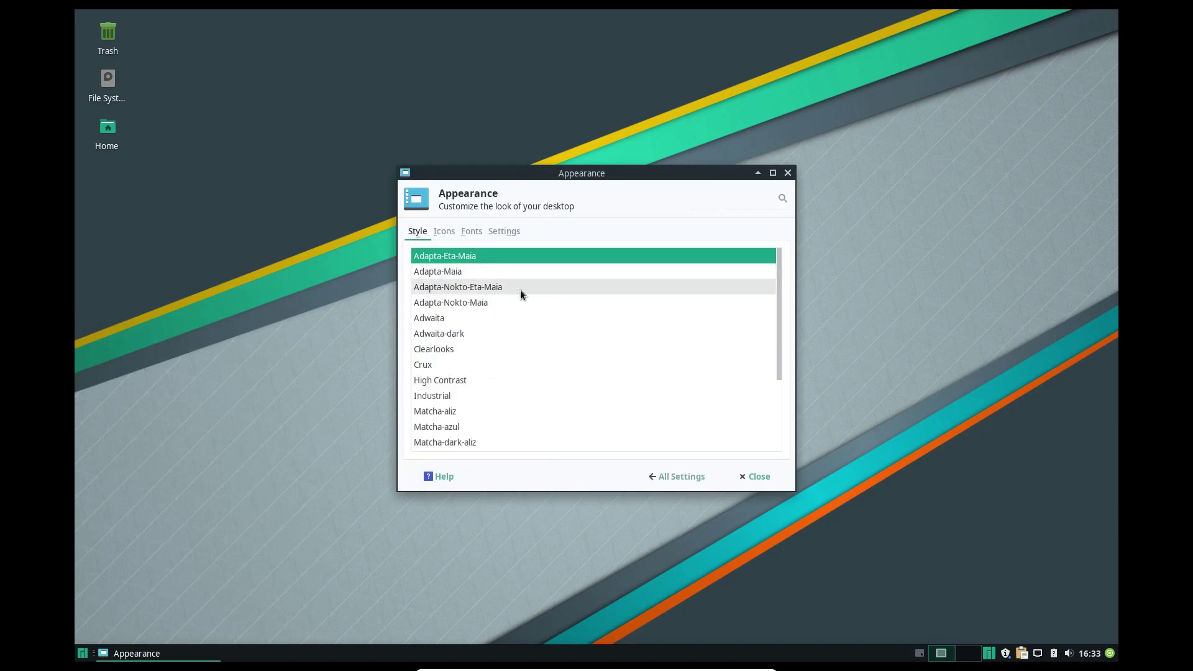
{"action": "mouse_move", "coordinate": [777, 282]}
{"action": "left_mouse_down"}
{"action": "mouse_move", "coordinate": [771, 334]}
{"action": "mouse_move", "coordinate": [777, 278]}
{"action": "left_mouse_up"}
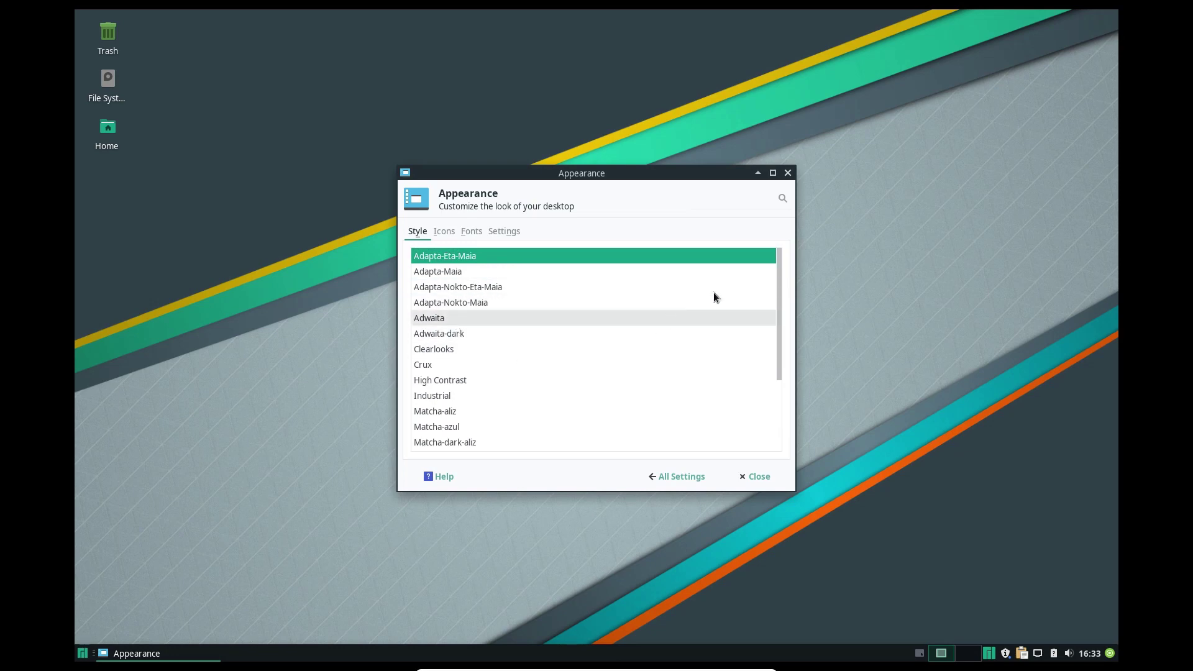
{"action": "left_click_drag", "start_coordinate": [778, 277], "coordinate": [764, 326]}
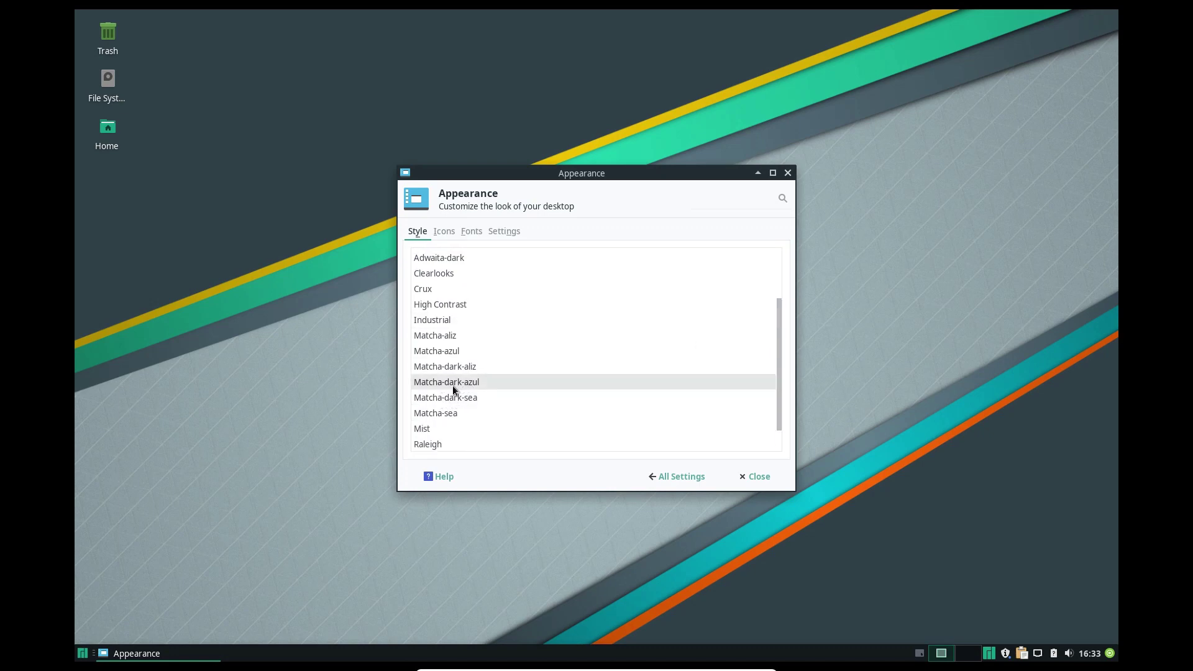
{"action": "left_click", "coordinate": [474, 385]}
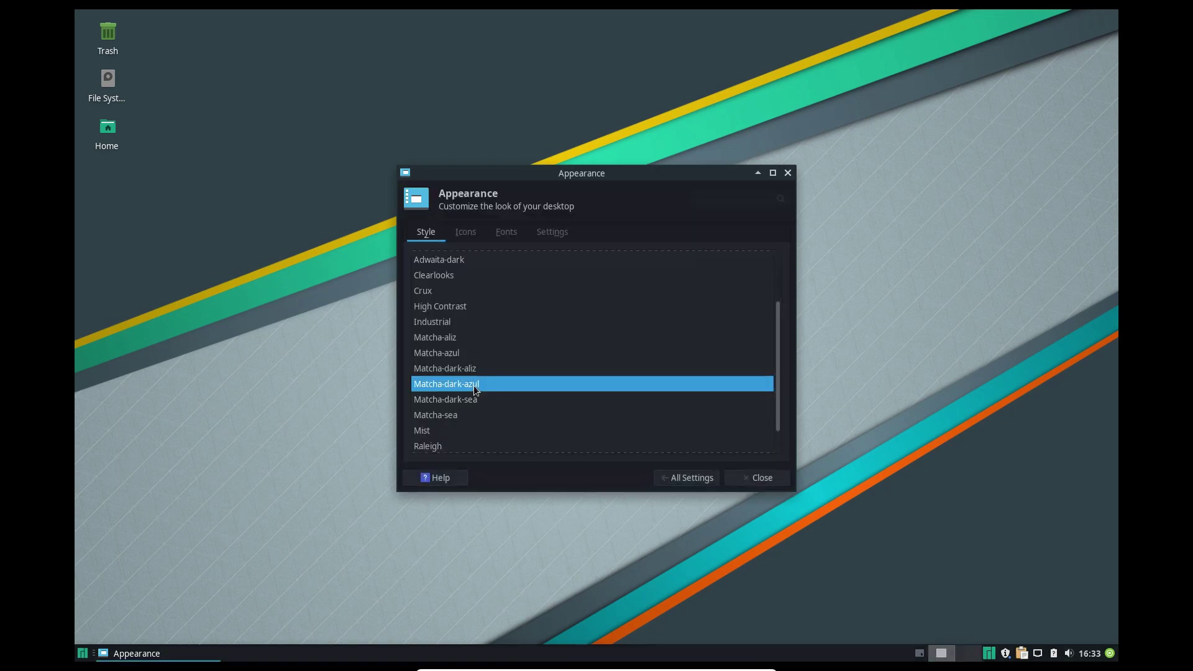
{"action": "left_click", "coordinate": [755, 479]}
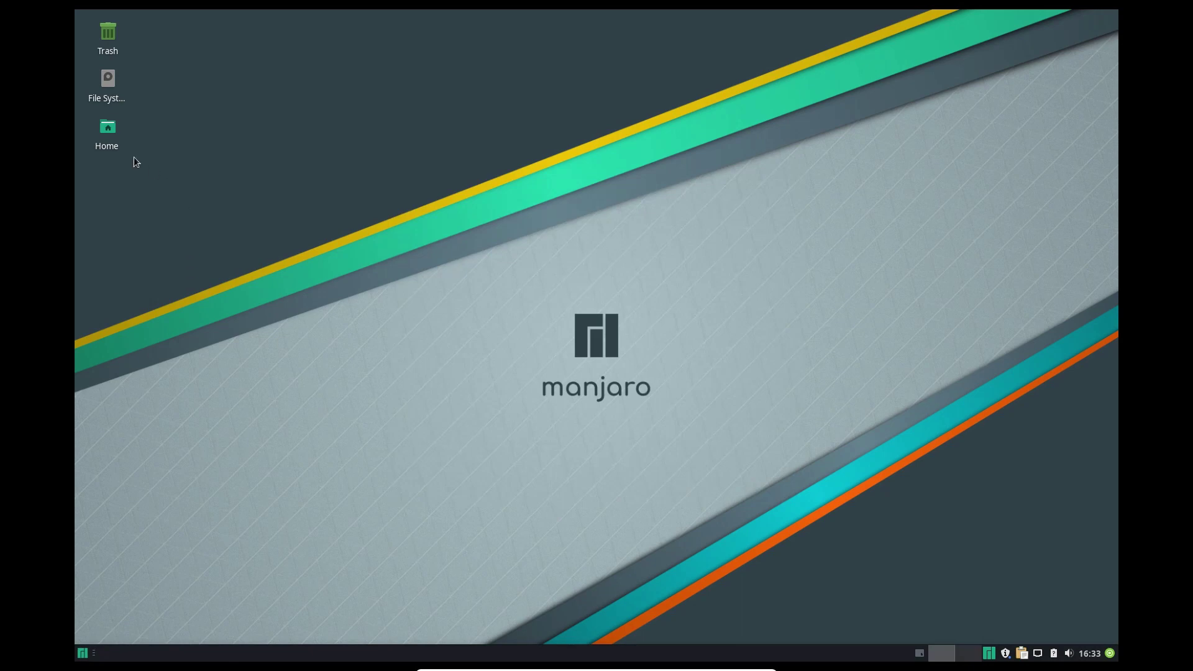
Check the new style in the Home folder's file manager, leaving its window open and moved aside on the desktop
{"action": "double_click", "coordinate": [121, 144]}
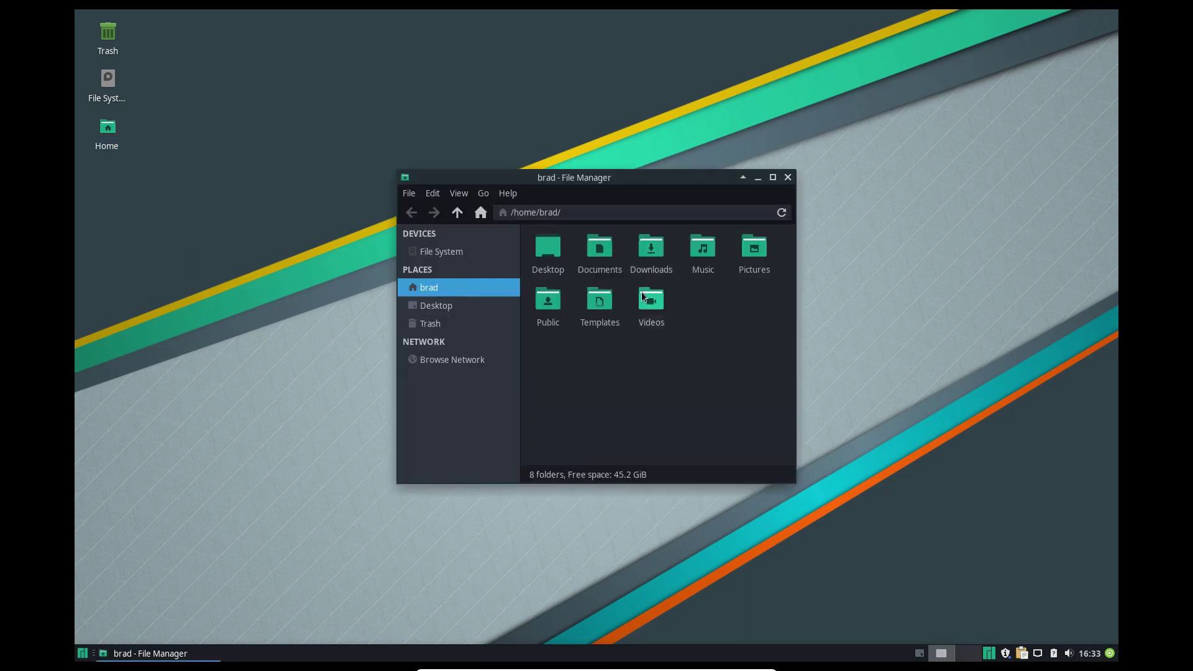
{"action": "left_click", "coordinate": [787, 178]}
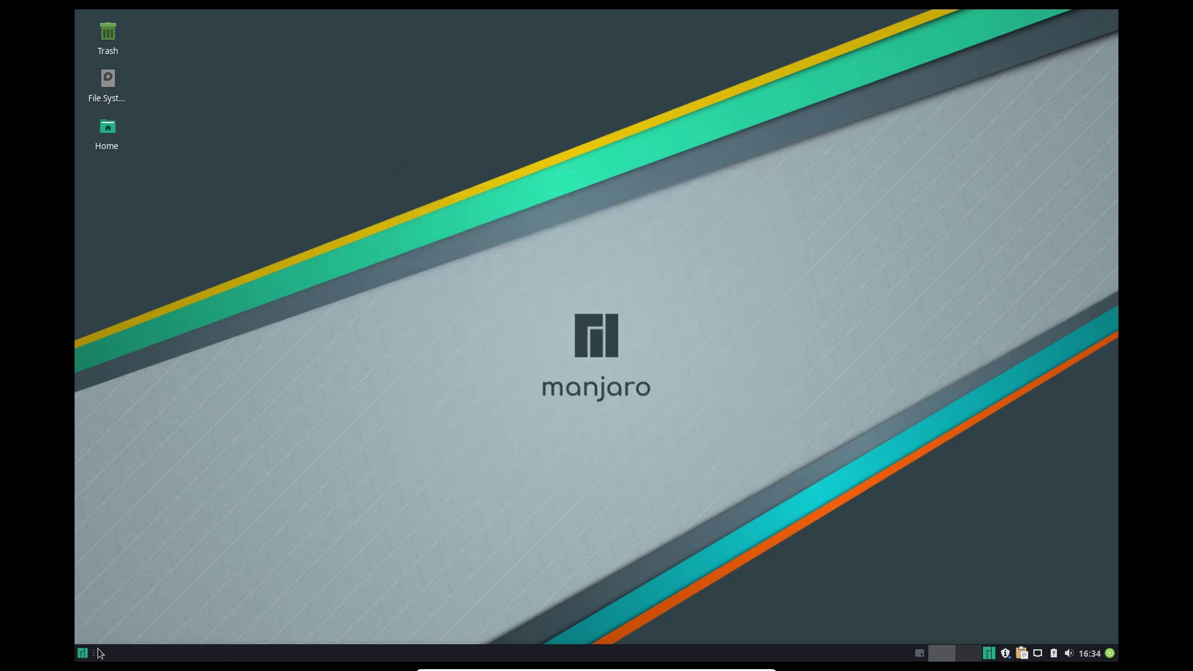
{"action": "double_click", "coordinate": [108, 147]}
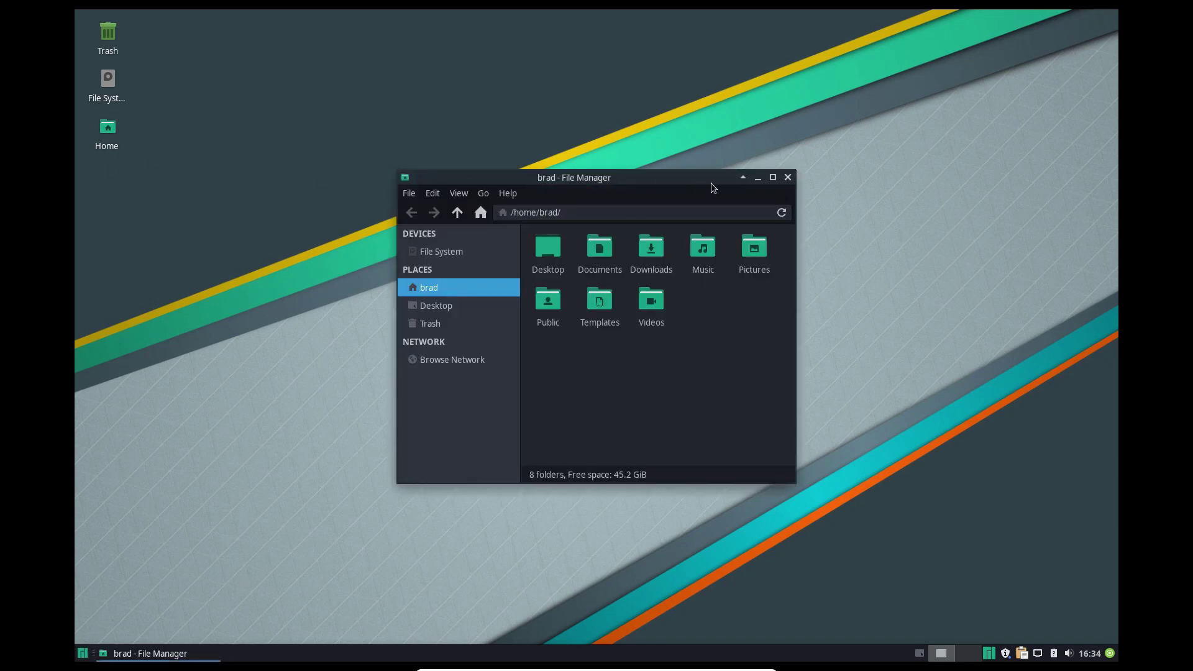
{"action": "left_click_drag", "start_coordinate": [549, 183], "coordinate": [468, 214]}
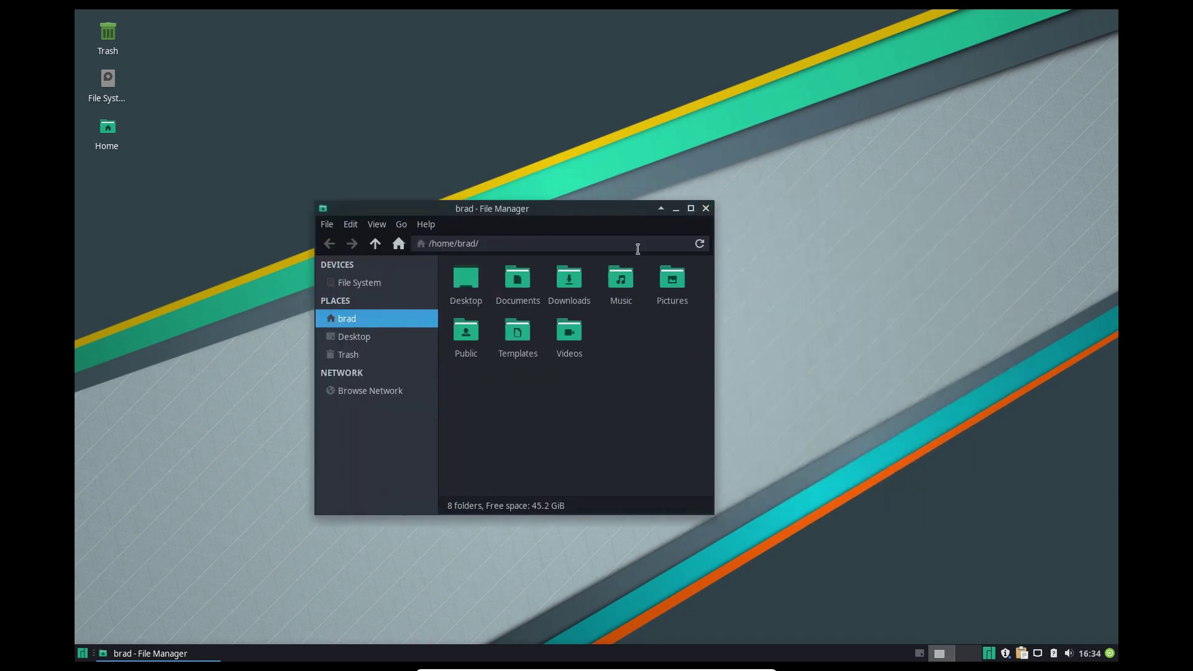
Set the Window Manager theme to Matcha-dark-azul and close the settings
{"action": "left_click", "coordinate": [82, 652]}
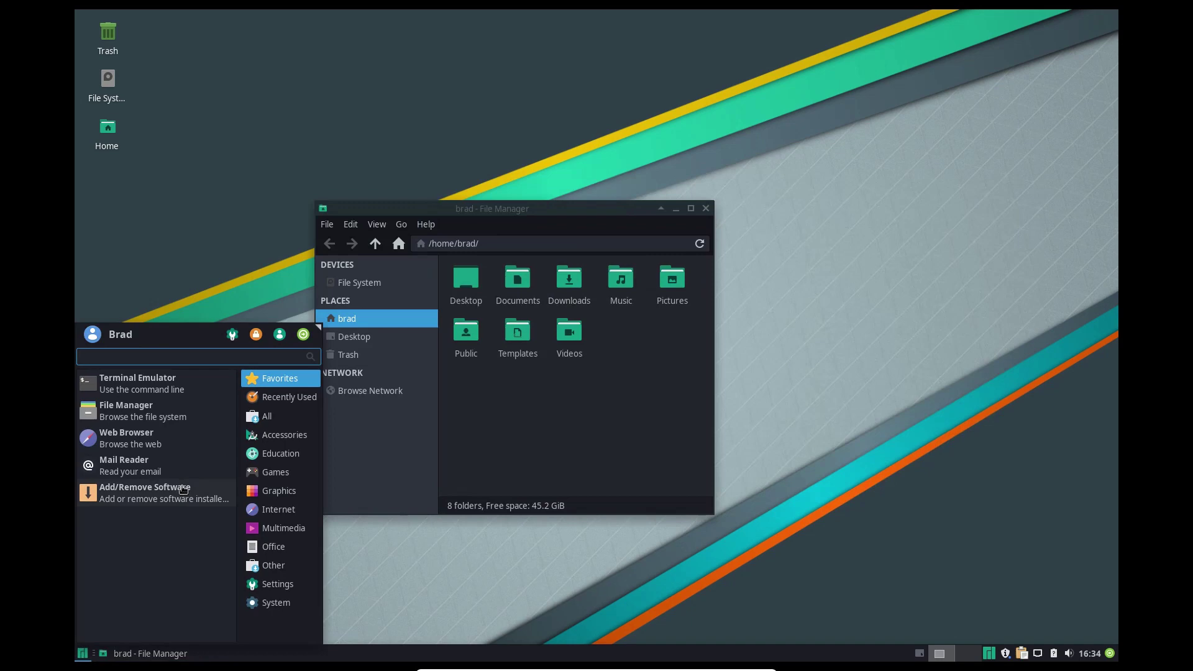
{"action": "left_click", "coordinate": [232, 334]}
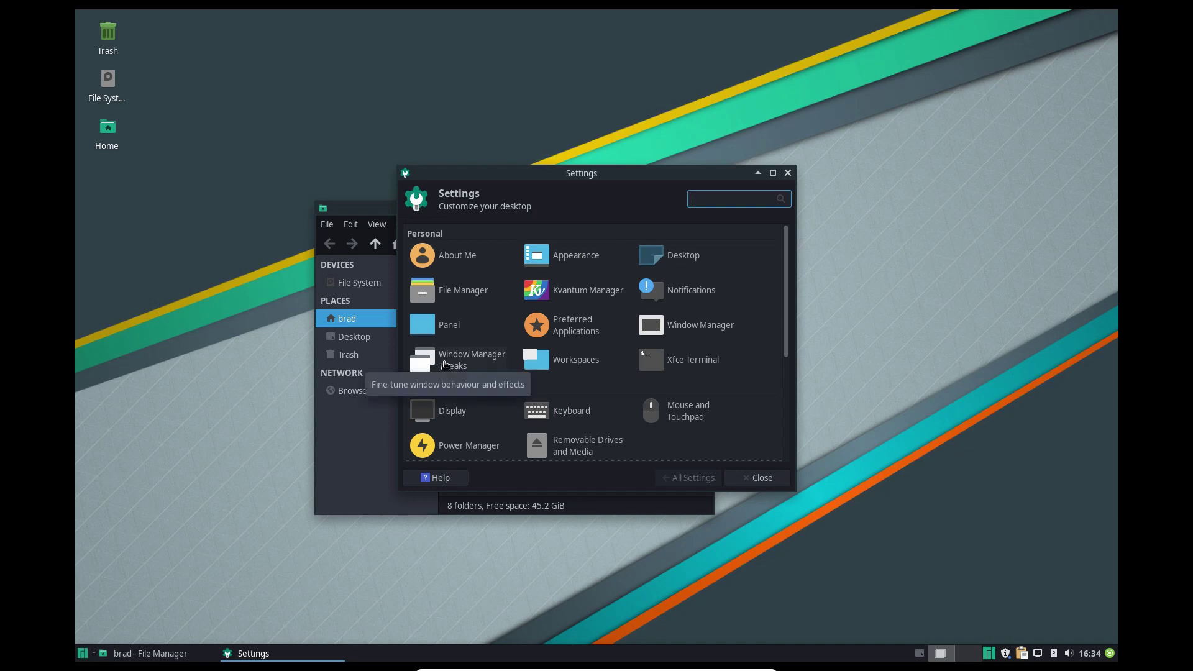
{"action": "left_click", "coordinate": [639, 335]}
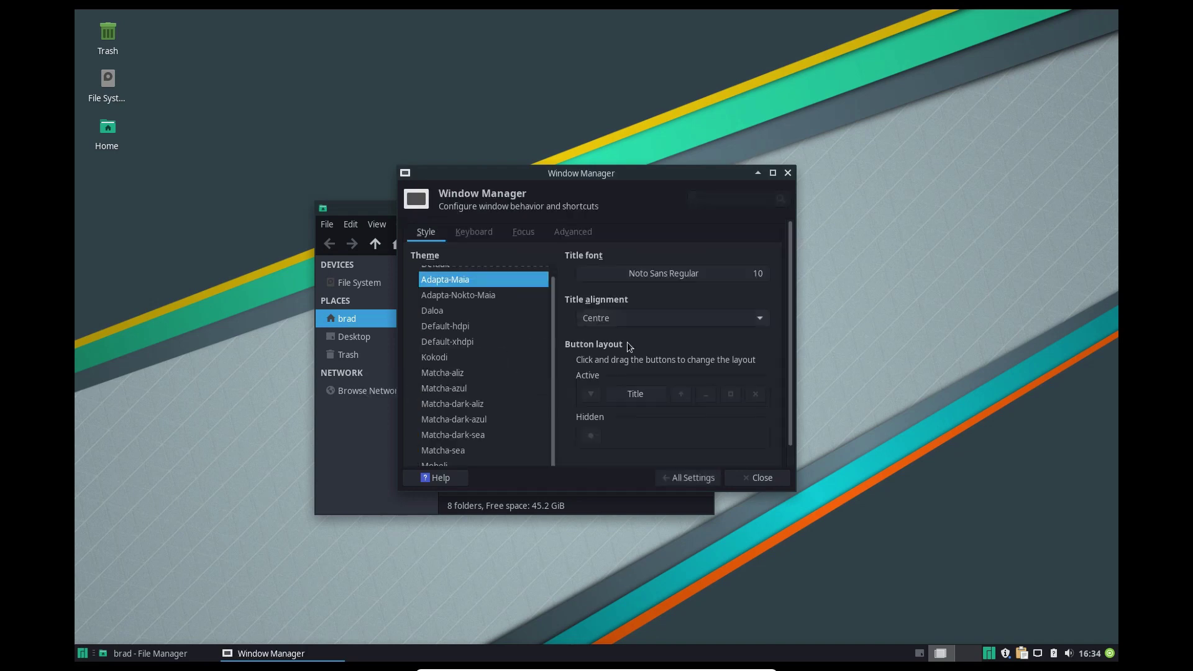
{"action": "left_click", "coordinate": [487, 421]}
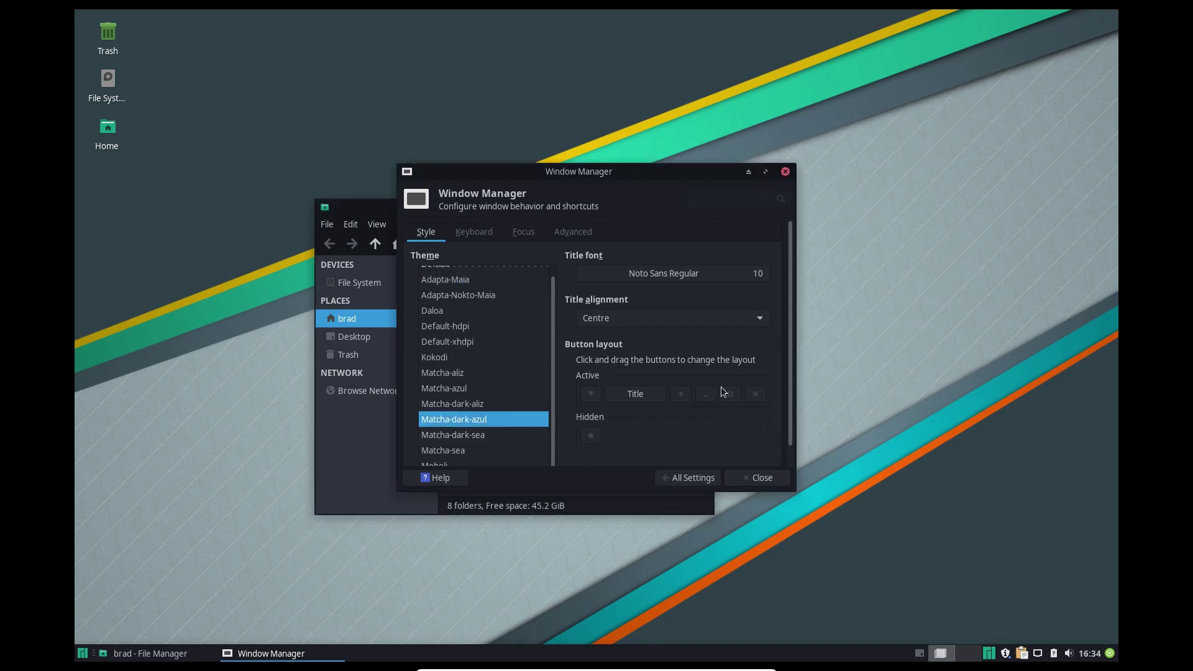
{"action": "left_click", "coordinate": [761, 477]}
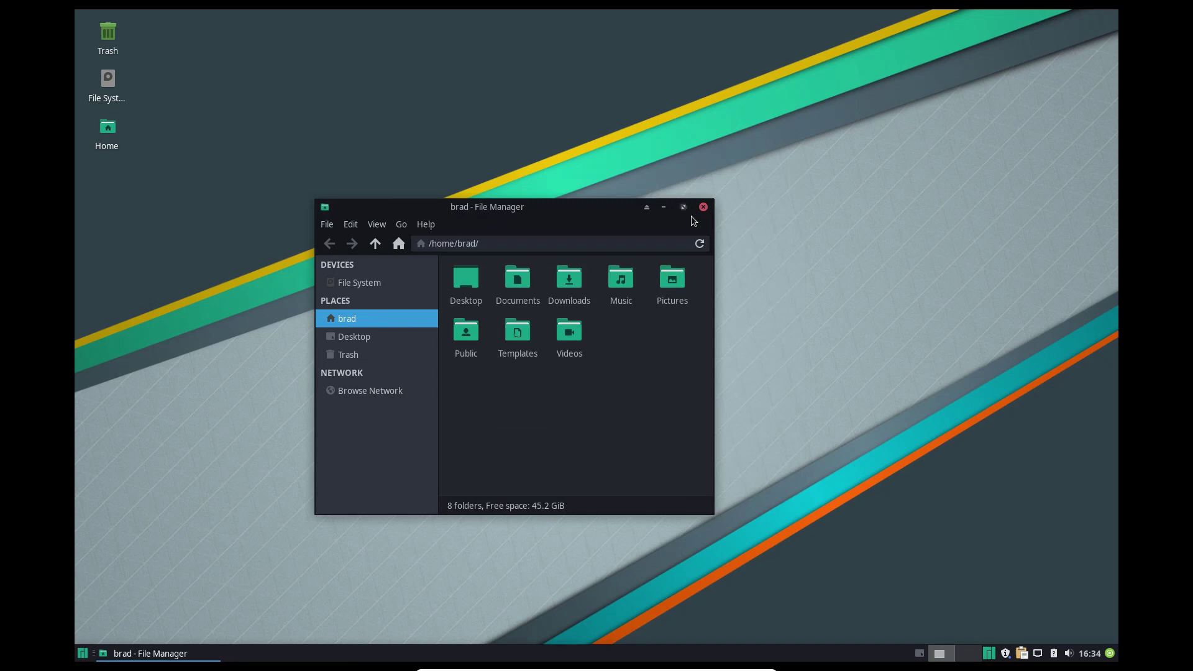
Move the file manager window around the desktop to examine its new title bar, and close it
{"action": "left_click_drag", "start_coordinate": [560, 212], "coordinate": [629, 115]}
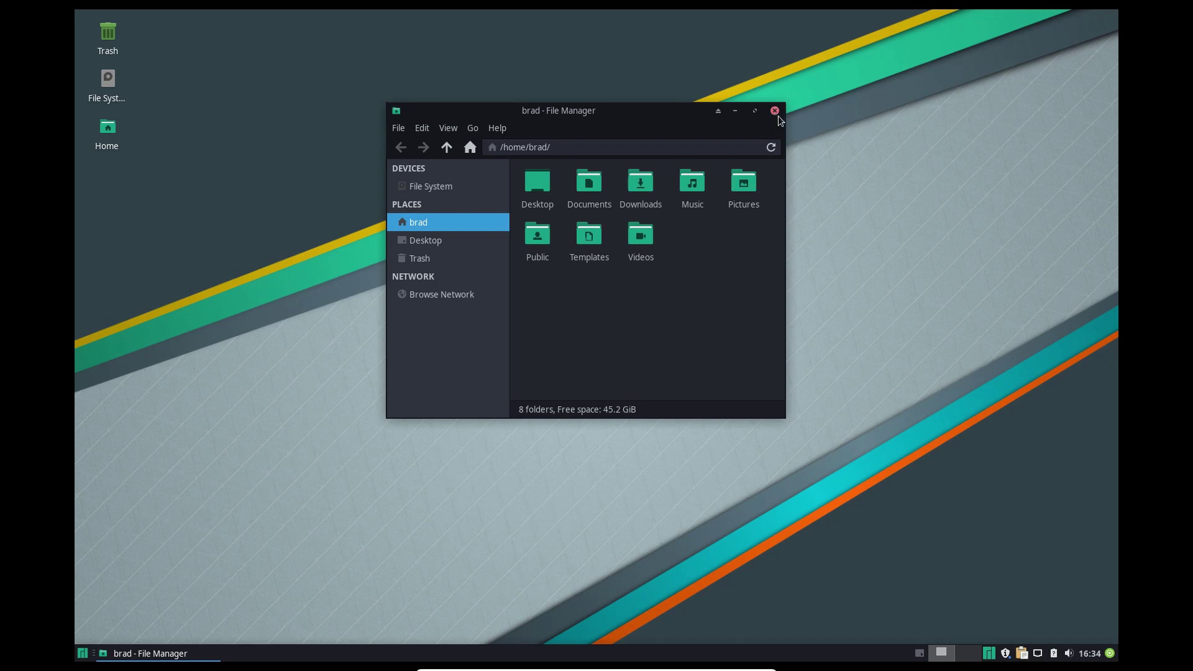
{"action": "left_click_drag", "start_coordinate": [540, 112], "coordinate": [696, 229]}
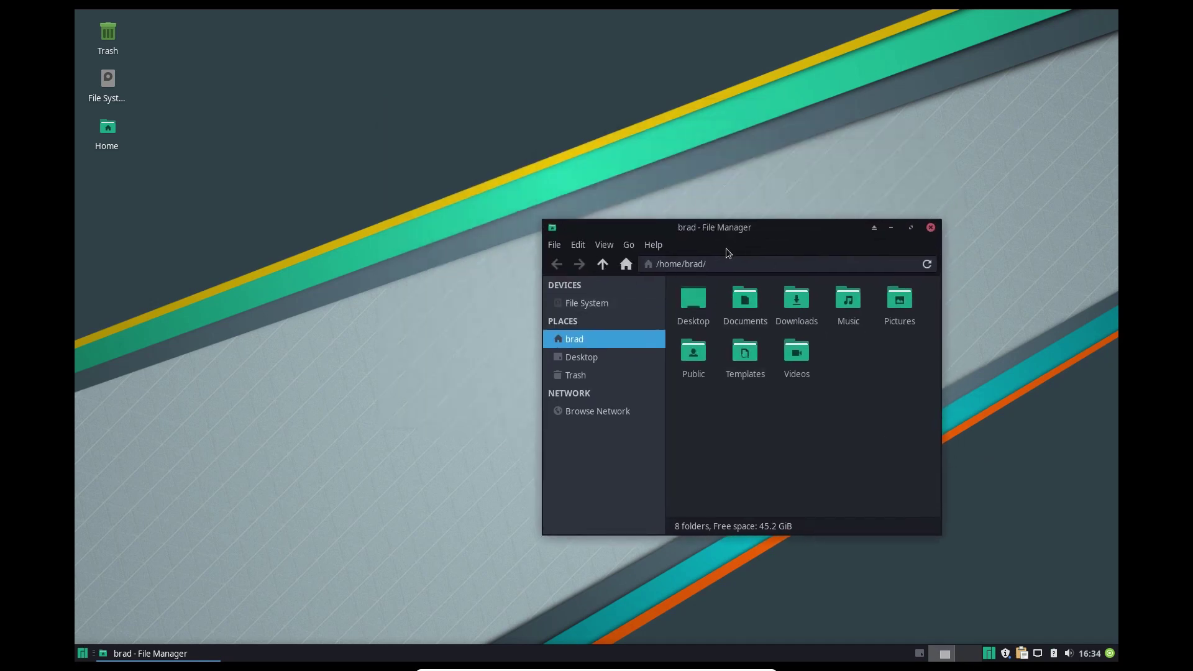
{"action": "left_click", "coordinate": [930, 228]}
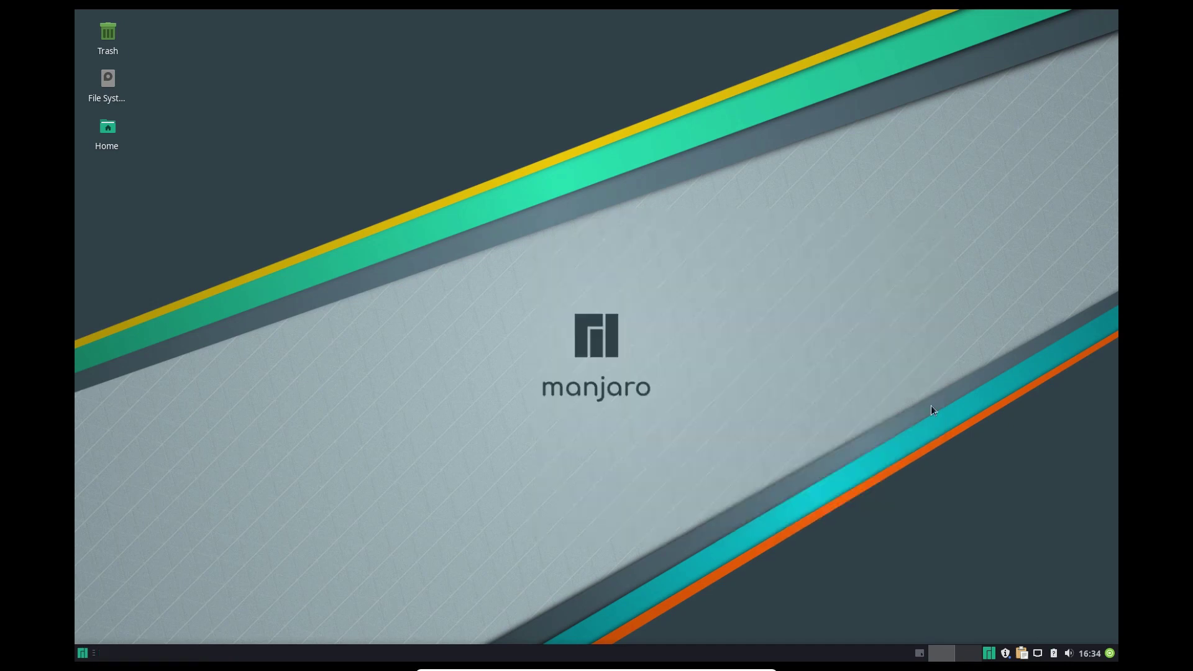
Open the pending system updates and look through the list of packages with their versions and sizes
{"action": "left_click", "coordinate": [1005, 653]}
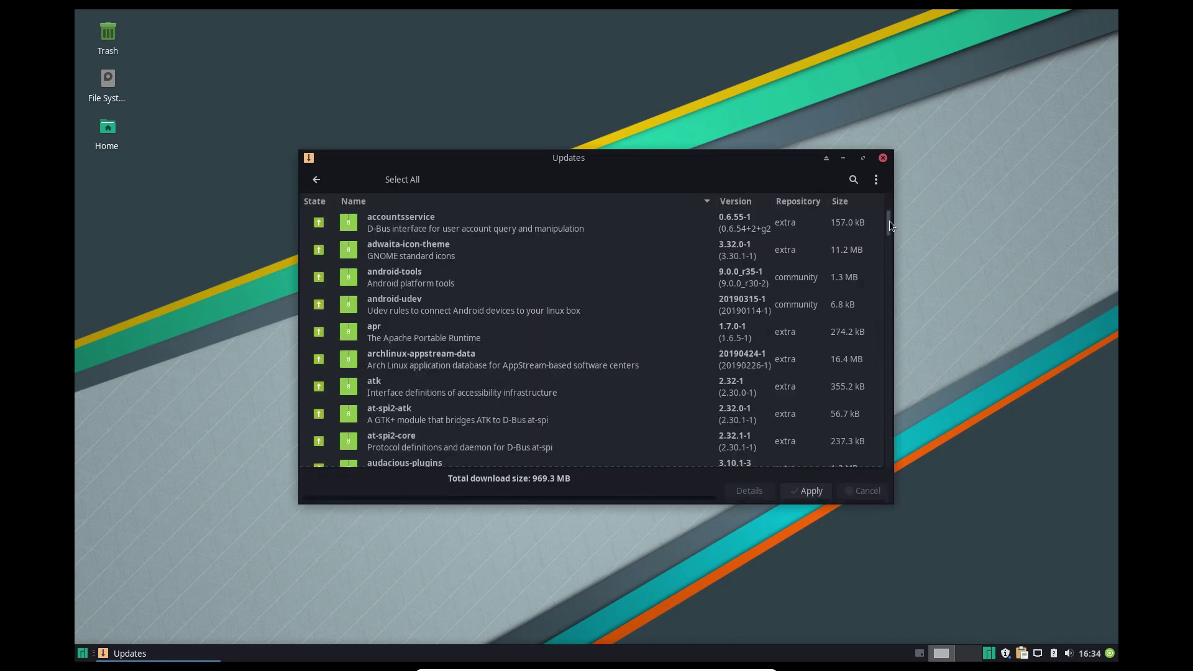
{"action": "mouse_move", "coordinate": [889, 221]}
{"action": "left_mouse_down"}
{"action": "mouse_move", "coordinate": [882, 461]}
{"action": "mouse_move", "coordinate": [877, 197]}
{"action": "mouse_move", "coordinate": [893, 258]}
{"action": "mouse_move", "coordinate": [888, 471]}
{"action": "mouse_move", "coordinate": [886, 213]}
{"action": "left_mouse_up"}
{"action": "scroll", "coordinate": [553, 367], "scroll_direction": "down", "scroll_amount": 10}
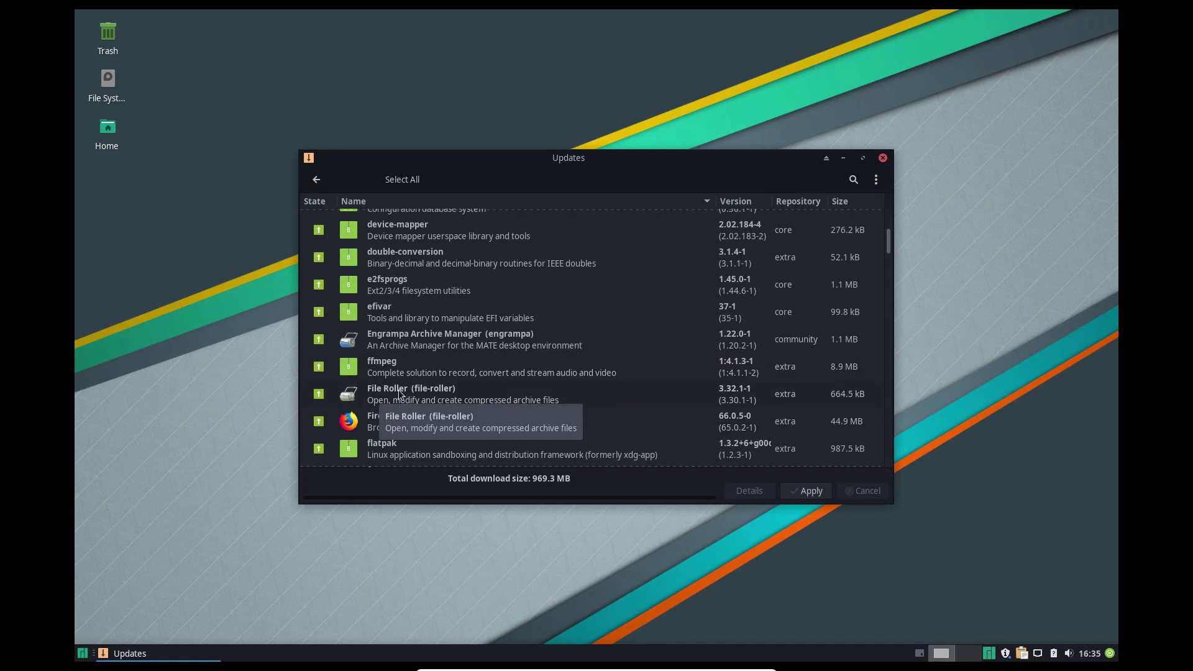
{"action": "scroll", "coordinate": [423, 391], "scroll_direction": "down", "scroll_amount": 10}
{"action": "scroll", "coordinate": [422, 395], "scroll_direction": "down", "scroll_amount": 2}
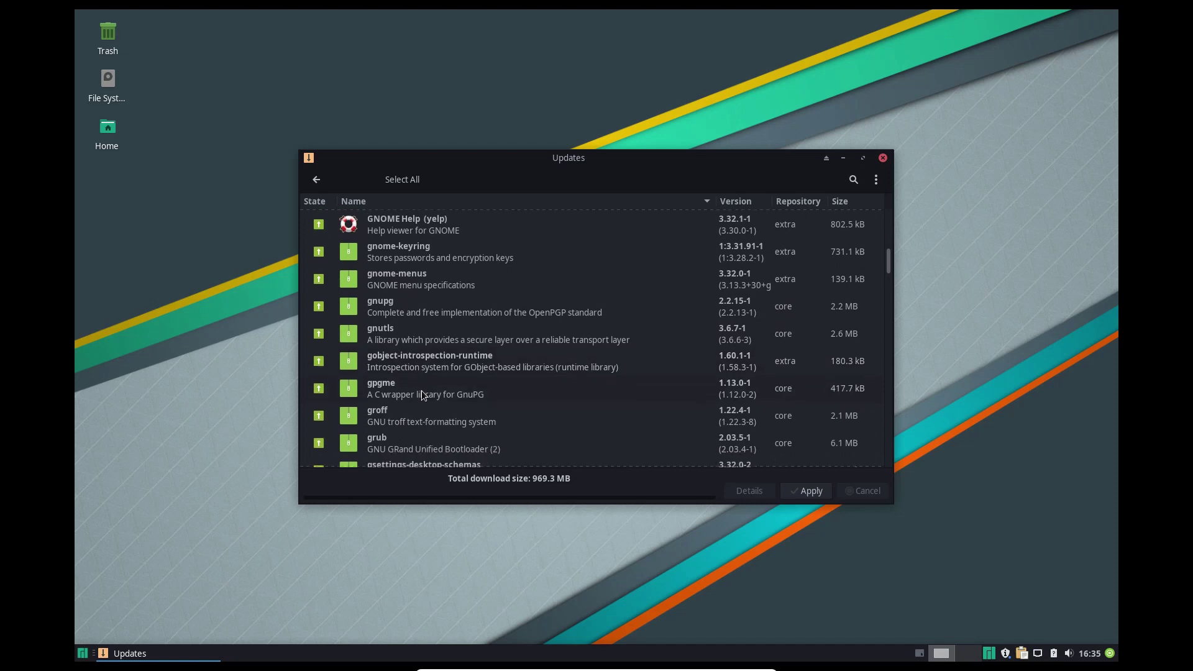
{"action": "scroll", "coordinate": [421, 395], "scroll_direction": "up", "scroll_amount": 3}
{"action": "scroll", "coordinate": [421, 395], "scroll_direction": "down", "scroll_amount": 10}
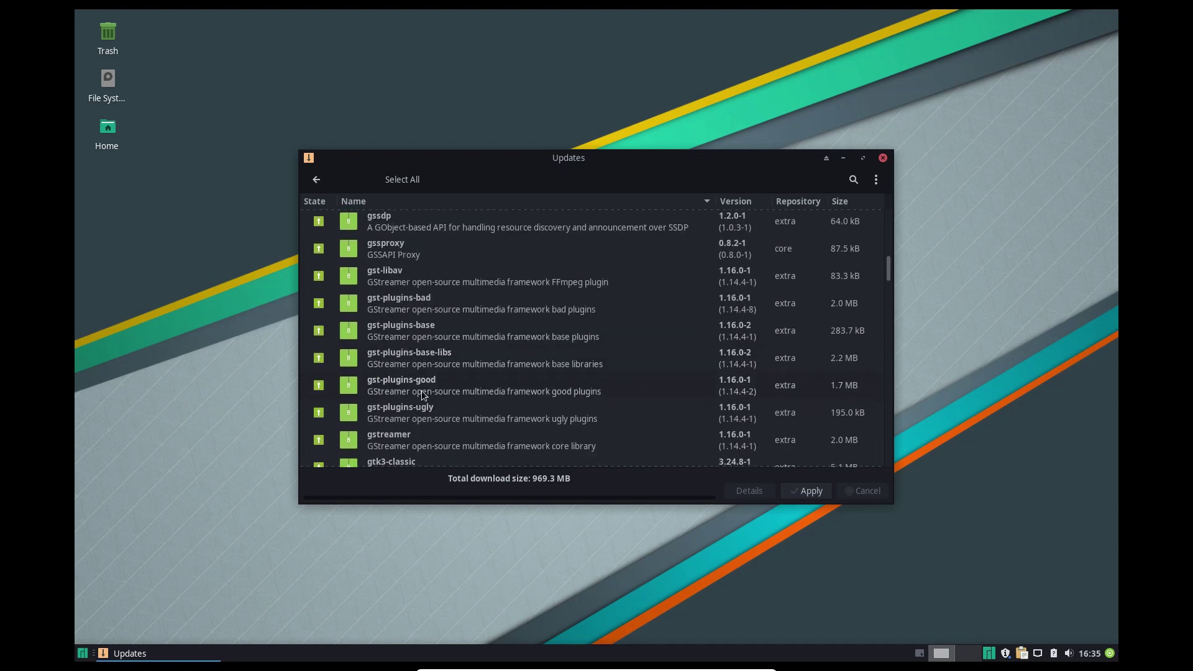
{"action": "scroll", "coordinate": [421, 390], "scroll_direction": "down", "scroll_amount": 10}
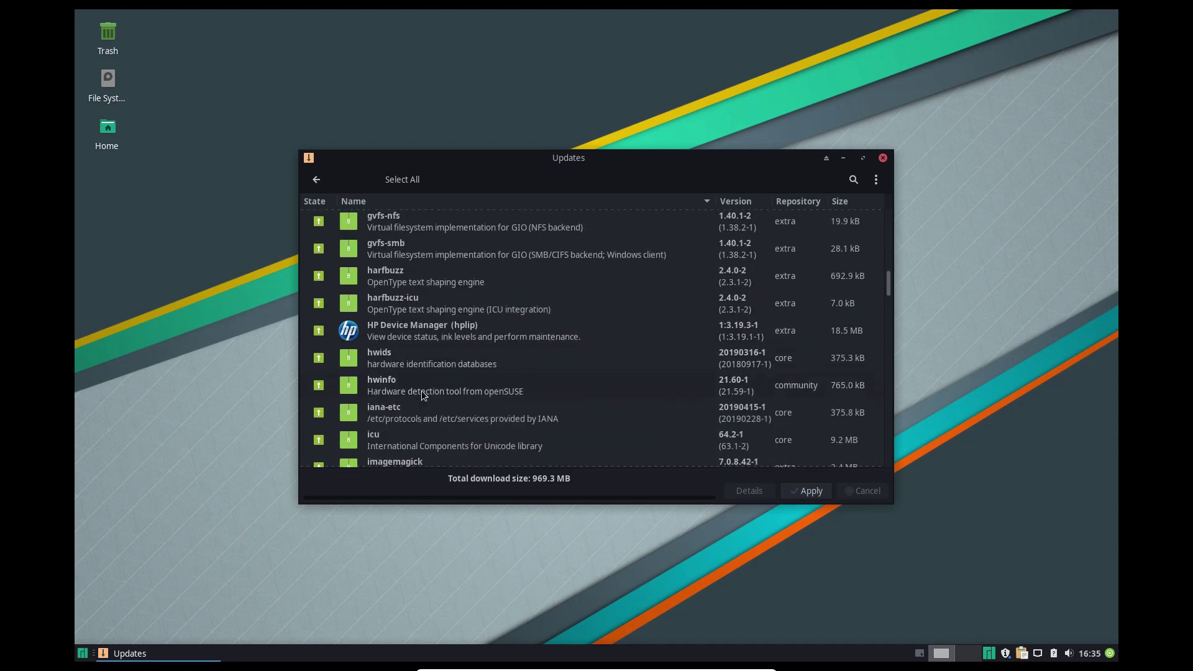
{"action": "scroll", "coordinate": [421, 390], "scroll_direction": "down", "scroll_amount": 5}
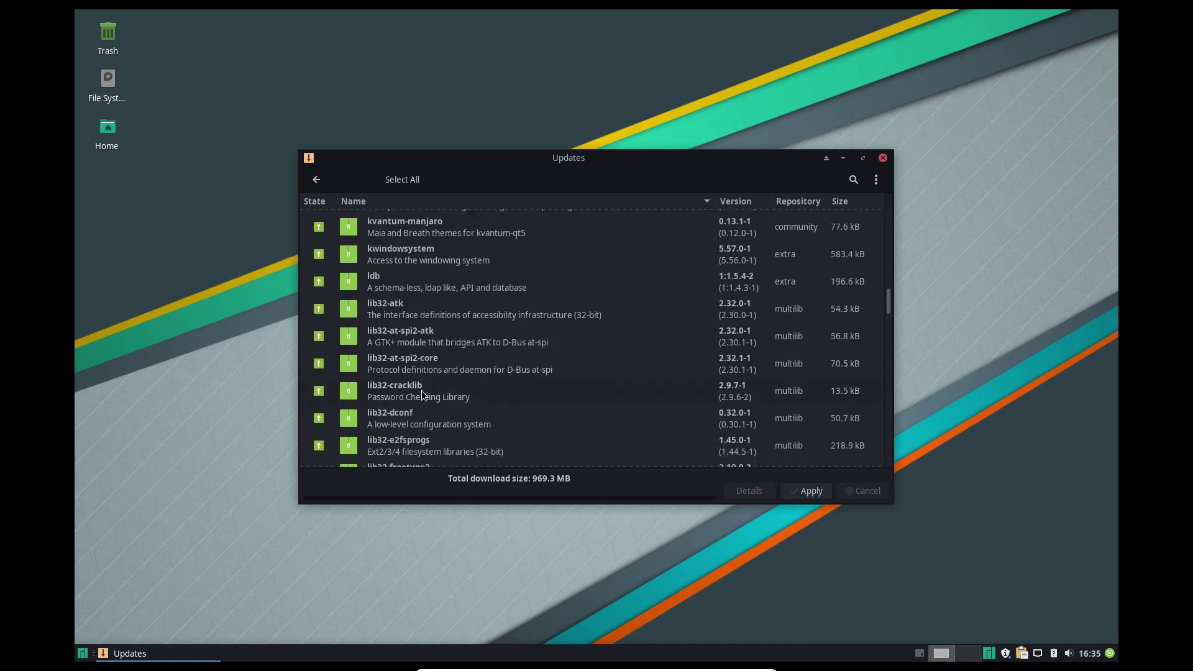
Look further through the pending package updates and highlight the steam-manjaro entry
{"action": "scroll", "coordinate": [486, 287], "scroll_direction": "down", "scroll_amount": 3}
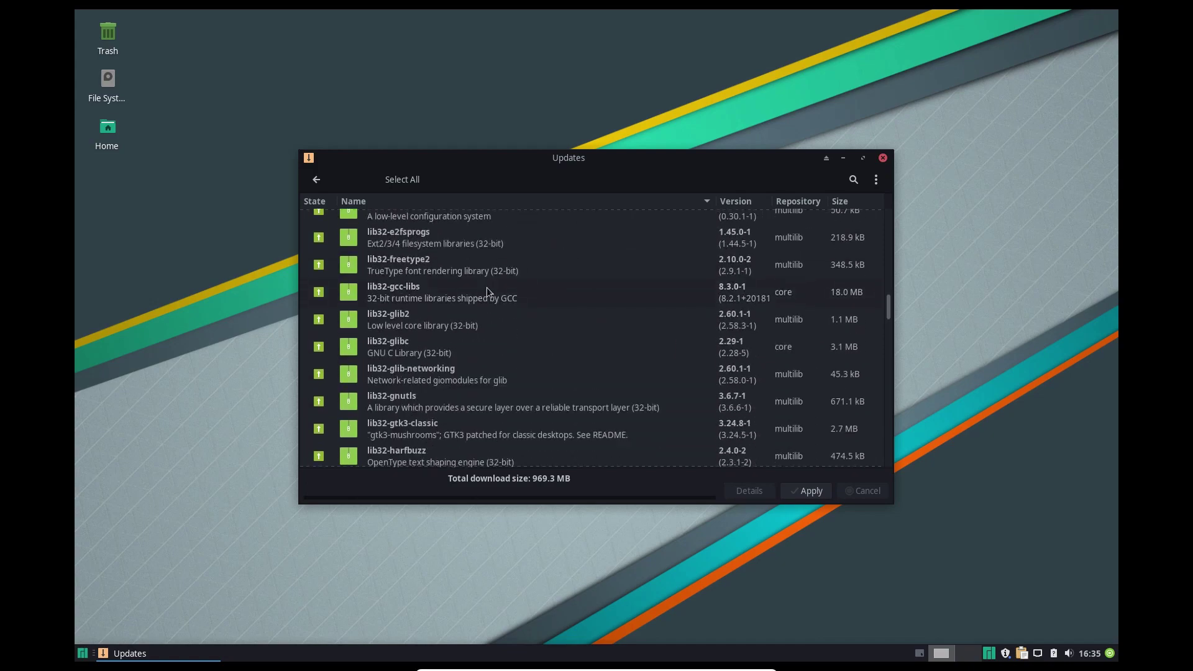
{"action": "scroll", "coordinate": [486, 287], "scroll_direction": "down", "scroll_amount": 15}
{"action": "scroll", "coordinate": [484, 292], "scroll_direction": "down", "scroll_amount": 8}
{"action": "scroll", "coordinate": [484, 299], "scroll_direction": "down", "scroll_amount": 15}
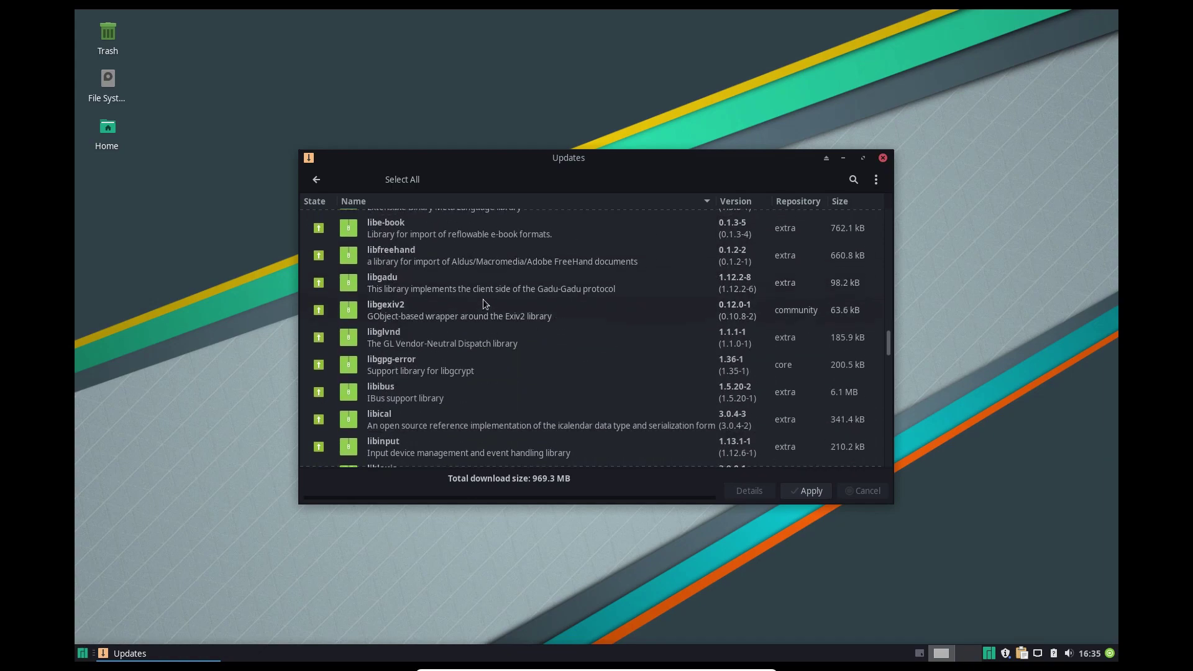
{"action": "scroll", "coordinate": [481, 300], "scroll_direction": "down", "scroll_amount": 15}
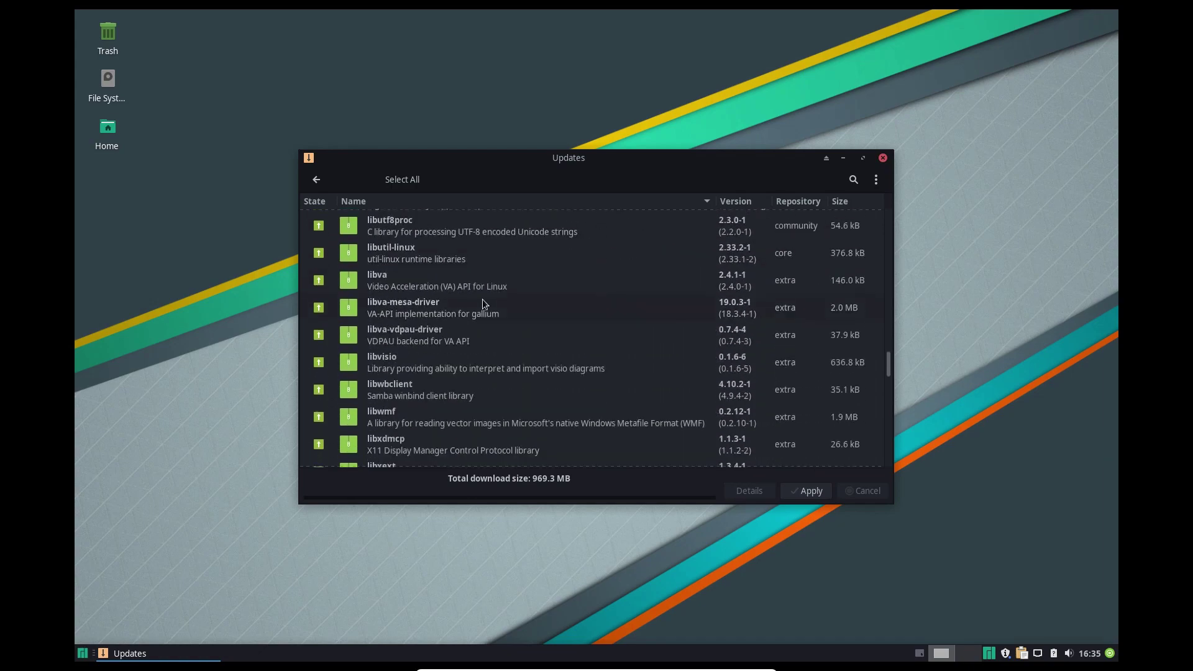
{"action": "scroll", "coordinate": [482, 299], "scroll_direction": "up", "scroll_amount": 5}
{"action": "scroll", "coordinate": [482, 300], "scroll_direction": "down", "scroll_amount": 10}
{"action": "scroll", "coordinate": [482, 299], "scroll_direction": "down", "scroll_amount": 20}
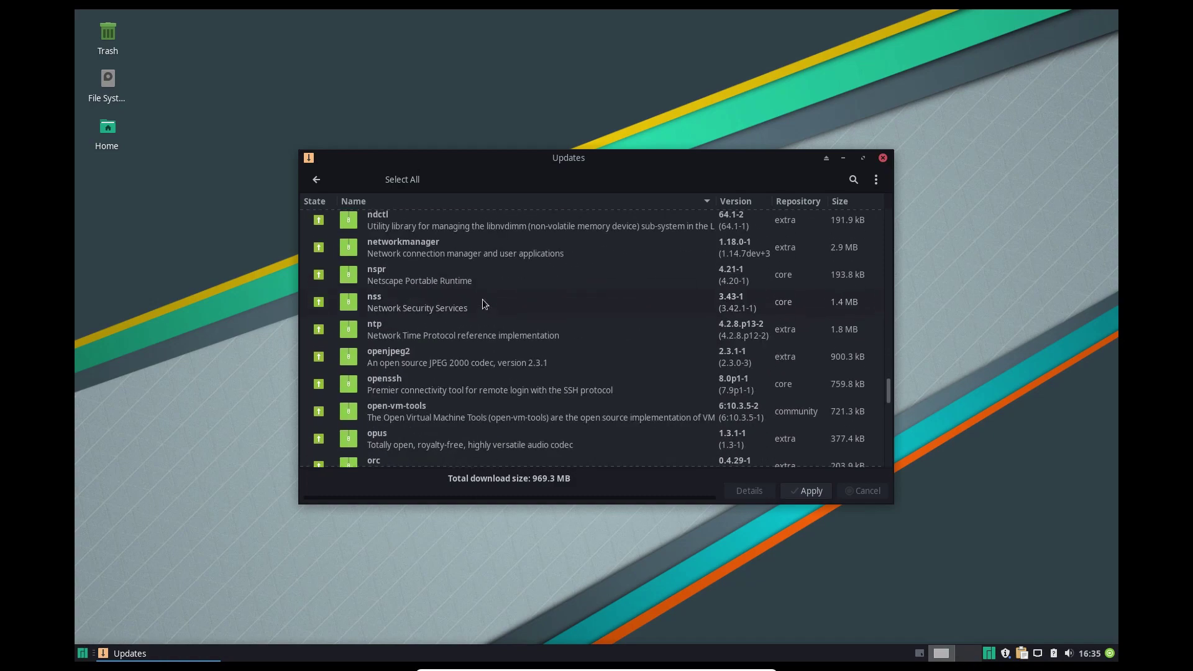
{"action": "scroll", "coordinate": [482, 302], "scroll_direction": "down", "scroll_amount": 15}
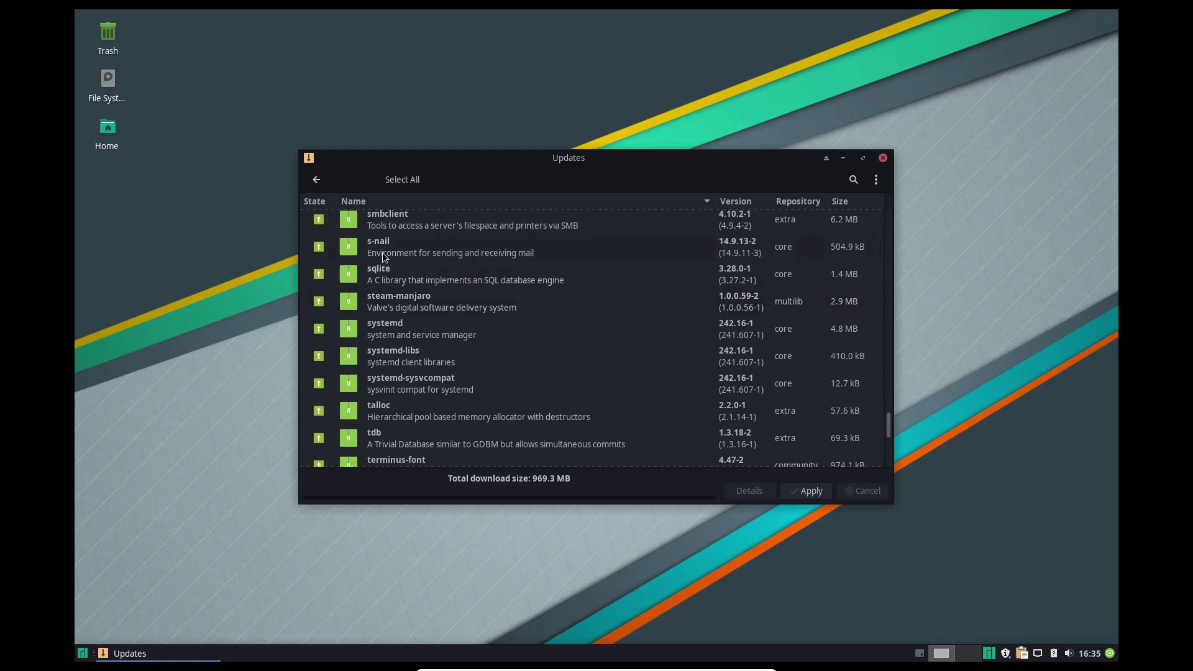
{"action": "scroll", "coordinate": [400, 372], "scroll_direction": "up", "scroll_amount": 3}
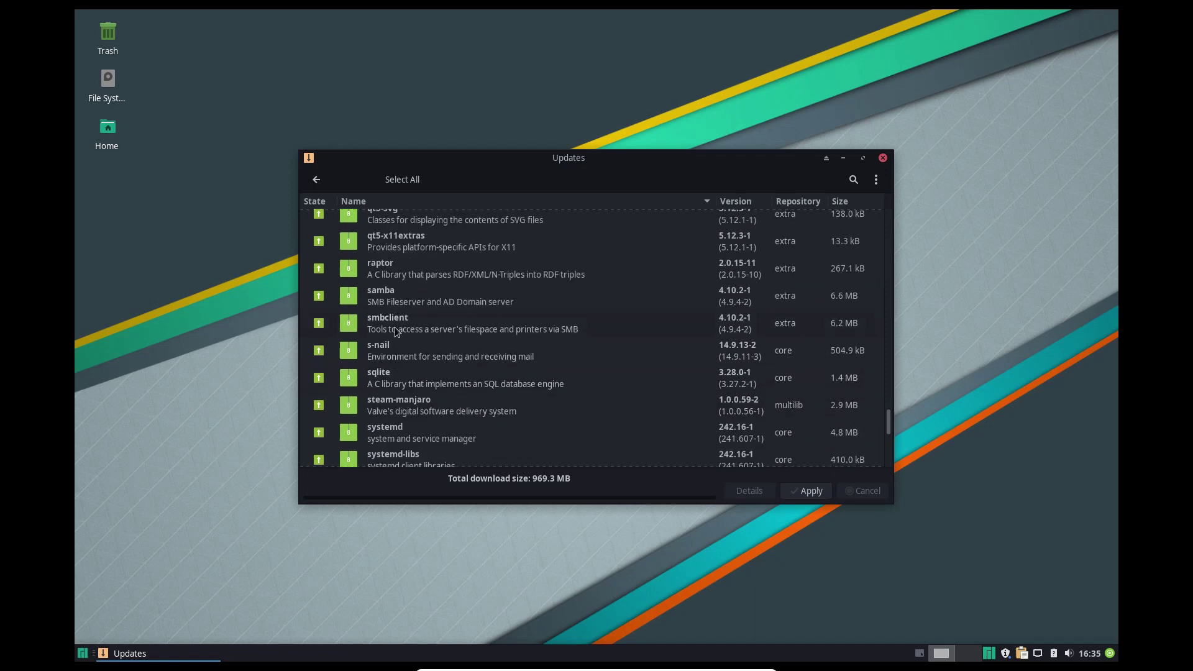
{"action": "left_click", "coordinate": [411, 407]}
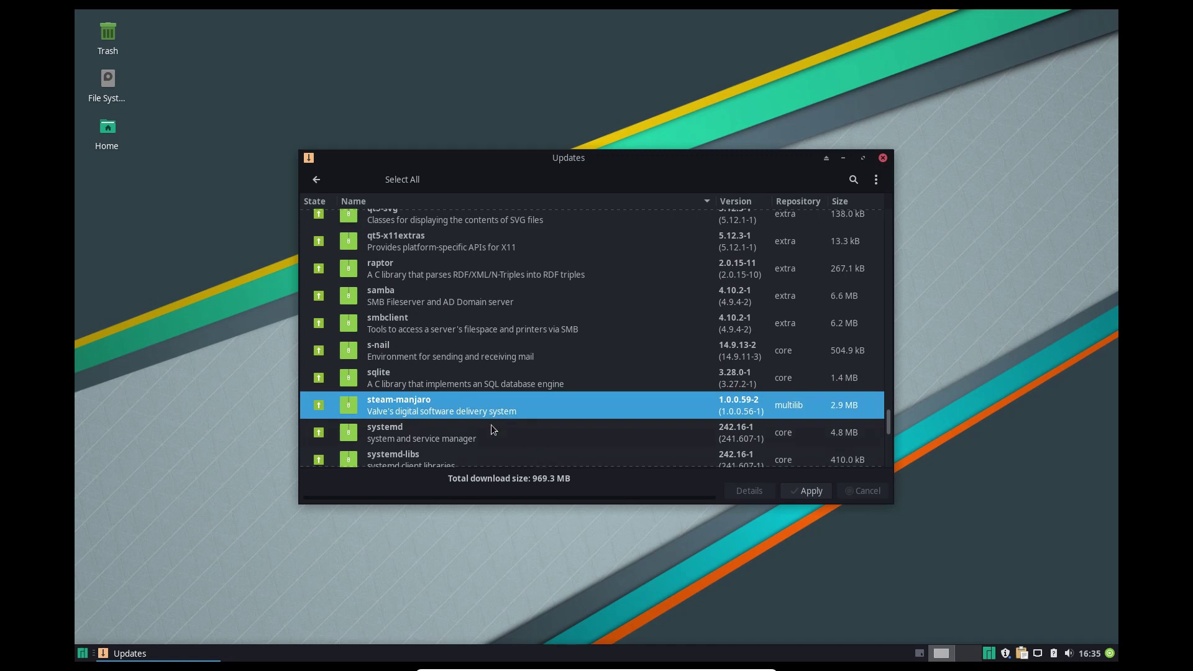
Launch Steam from the Games category, let it update with the windows moved aside, and close its account window and the Updates window
{"action": "left_click", "coordinate": [79, 662]}
{"action": "left_click", "coordinate": [275, 472]}
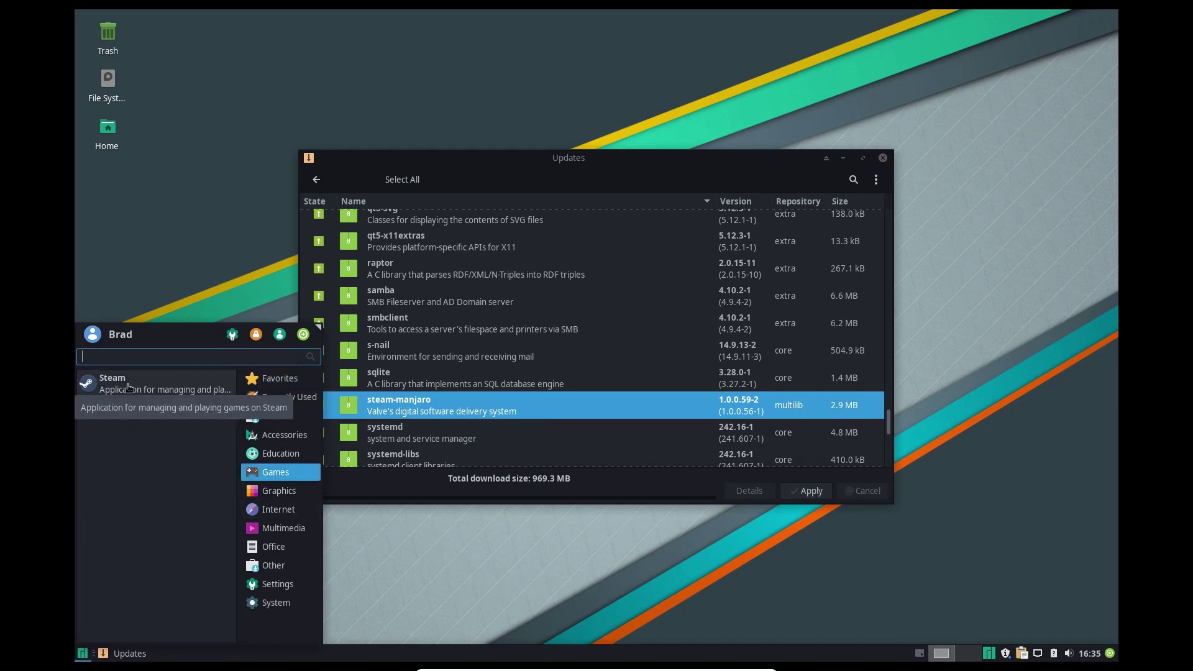
{"action": "left_click_drag", "start_coordinate": [128, 387], "coordinate": [128, 384]}
{"action": "left_click_drag", "start_coordinate": [424, 155], "coordinate": [628, 281]}
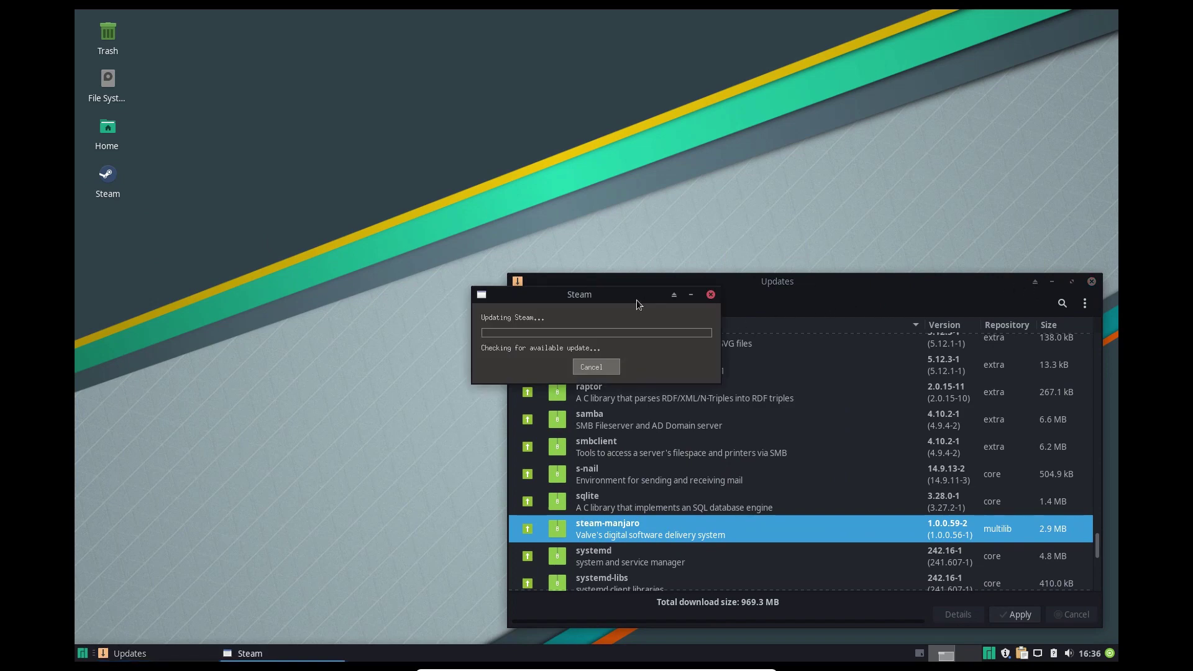
{"action": "left_click_drag", "start_coordinate": [627, 298], "coordinate": [296, 117]}
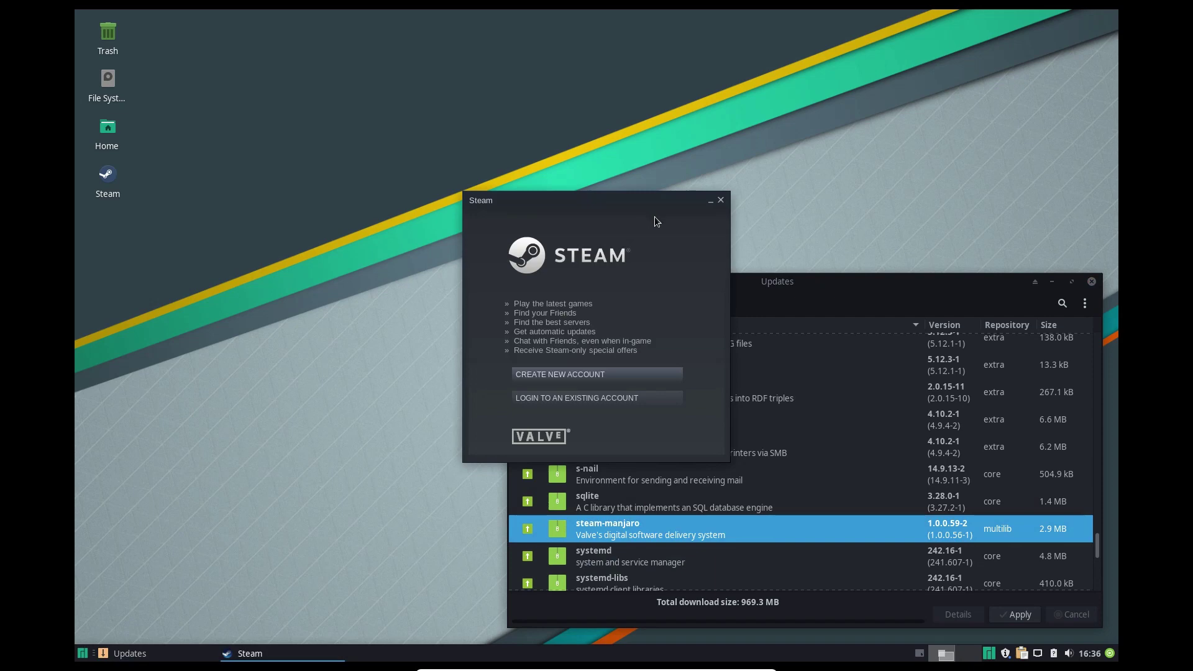
{"action": "left_click", "coordinate": [721, 201]}
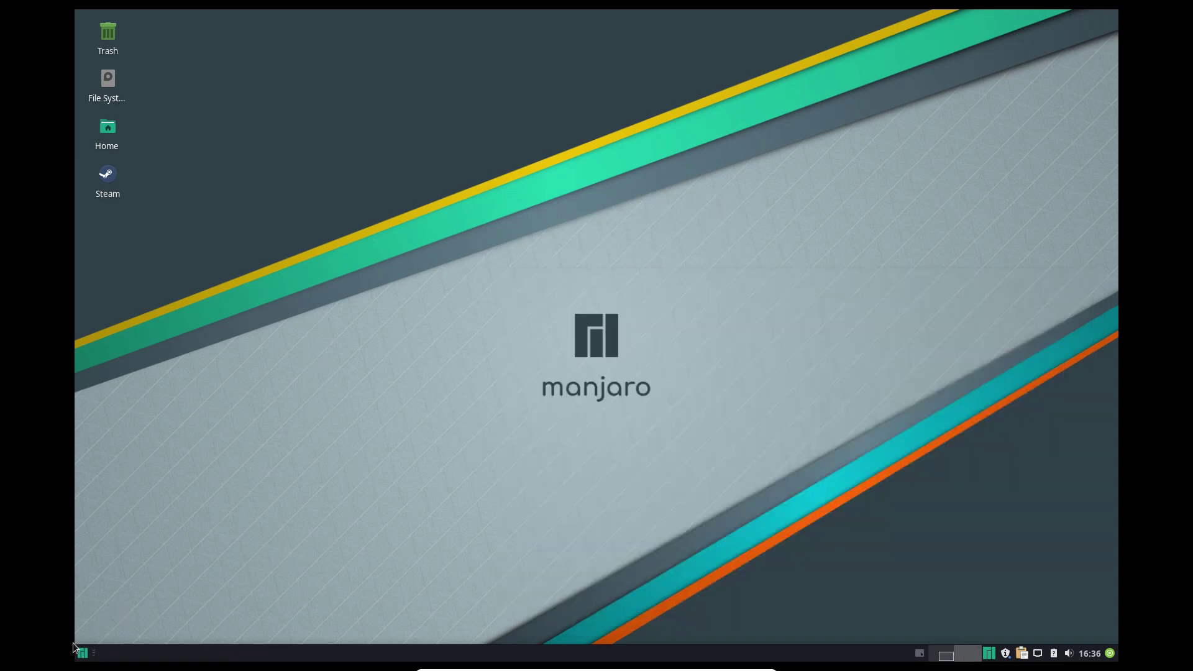
Open a terminal, run sudo pacman -Syu, and enter the account password for sudo
{"action": "left_click", "coordinate": [82, 652]}
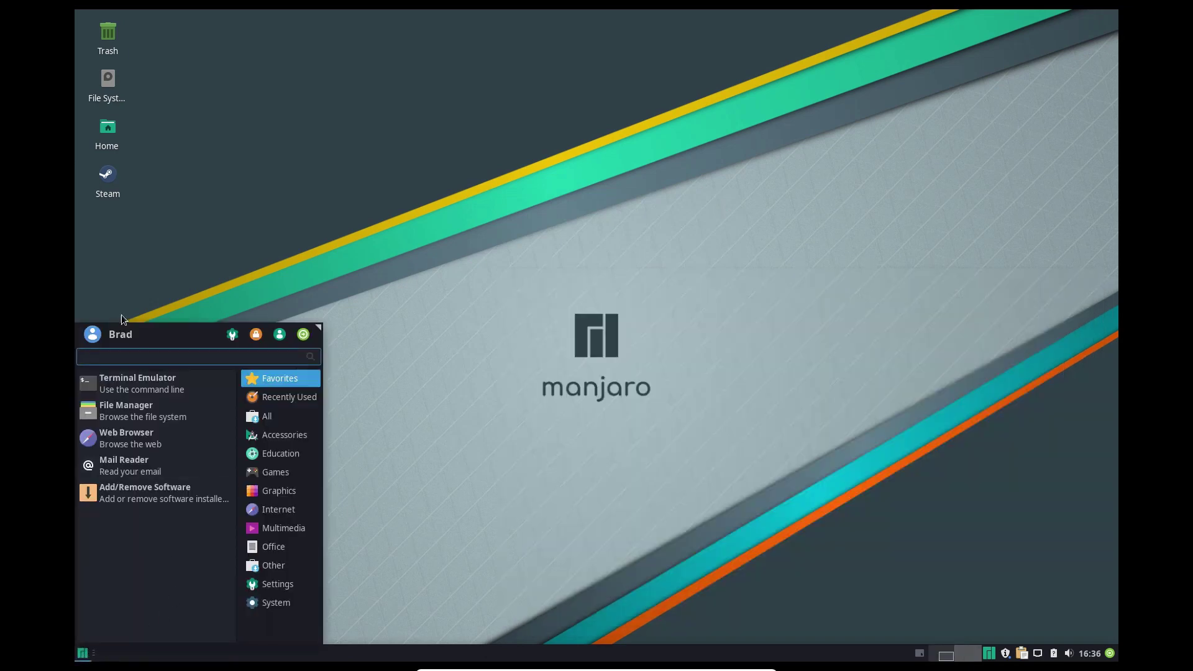
{"action": "left_click", "coordinate": [149, 384]}
{"action": "left_click_drag", "start_coordinate": [550, 181], "coordinate": [663, 254]}
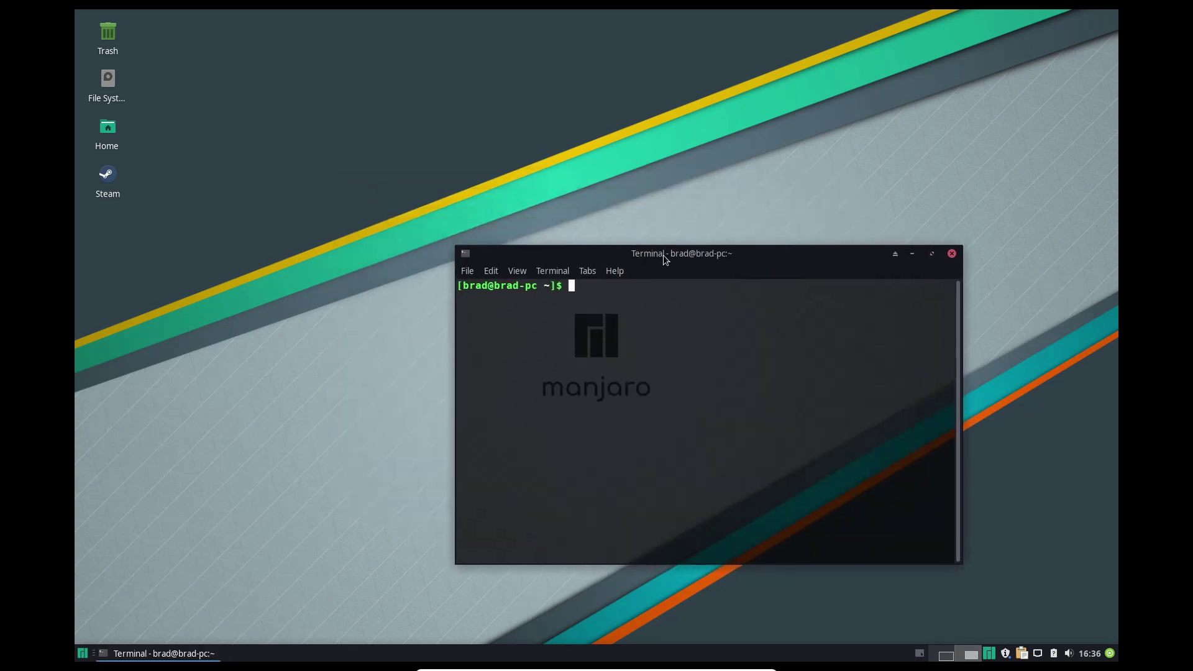
{"action": "type", "text": "sudo pacman -Syu"}
{"action": "key", "text": "Return"}
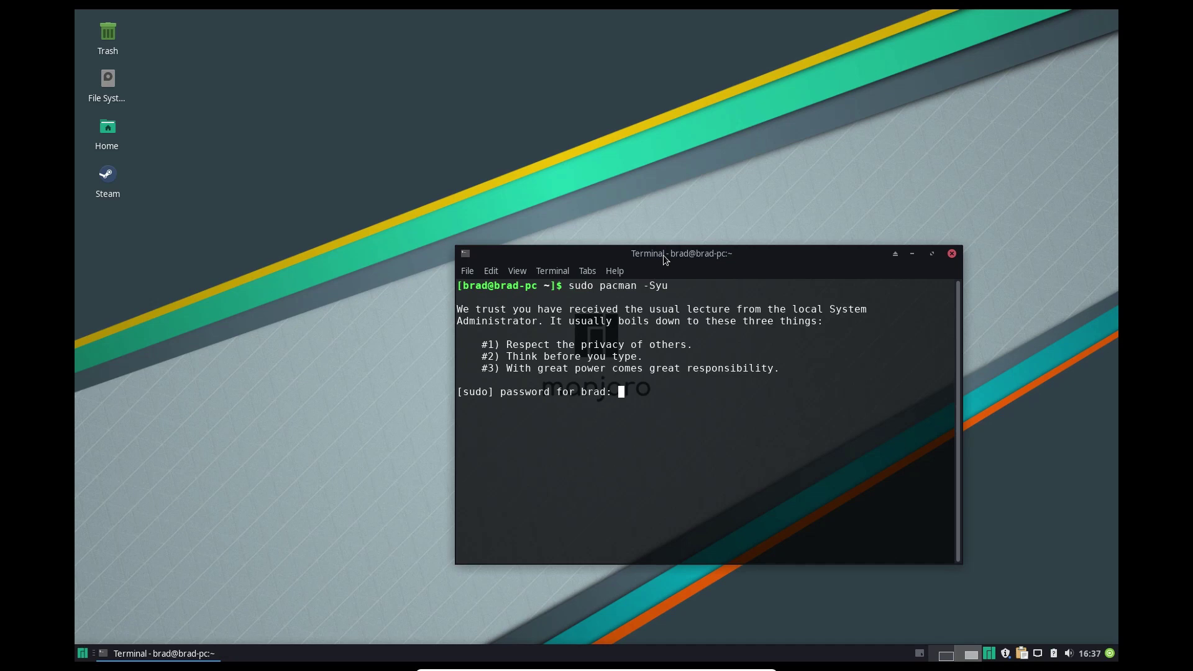
{"action": "key", "text": "Return"}
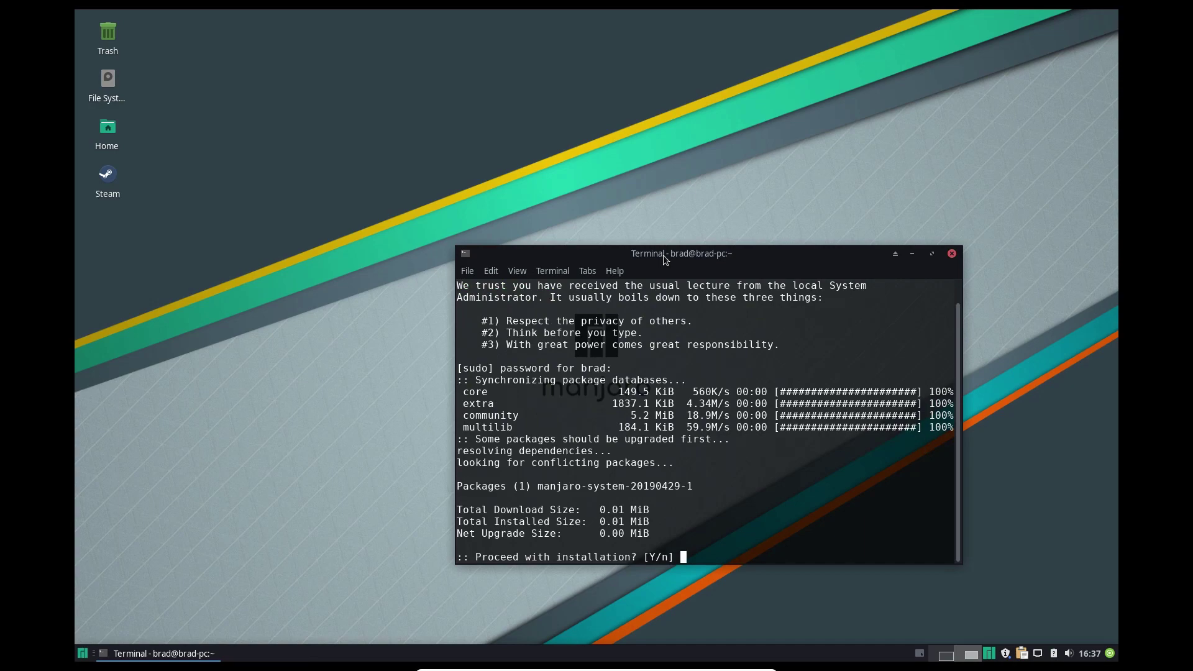
Accept the manjaro-system package upgrade and the replacement of libmagick with extra/imagemagick
{"action": "key", "text": "Return"}
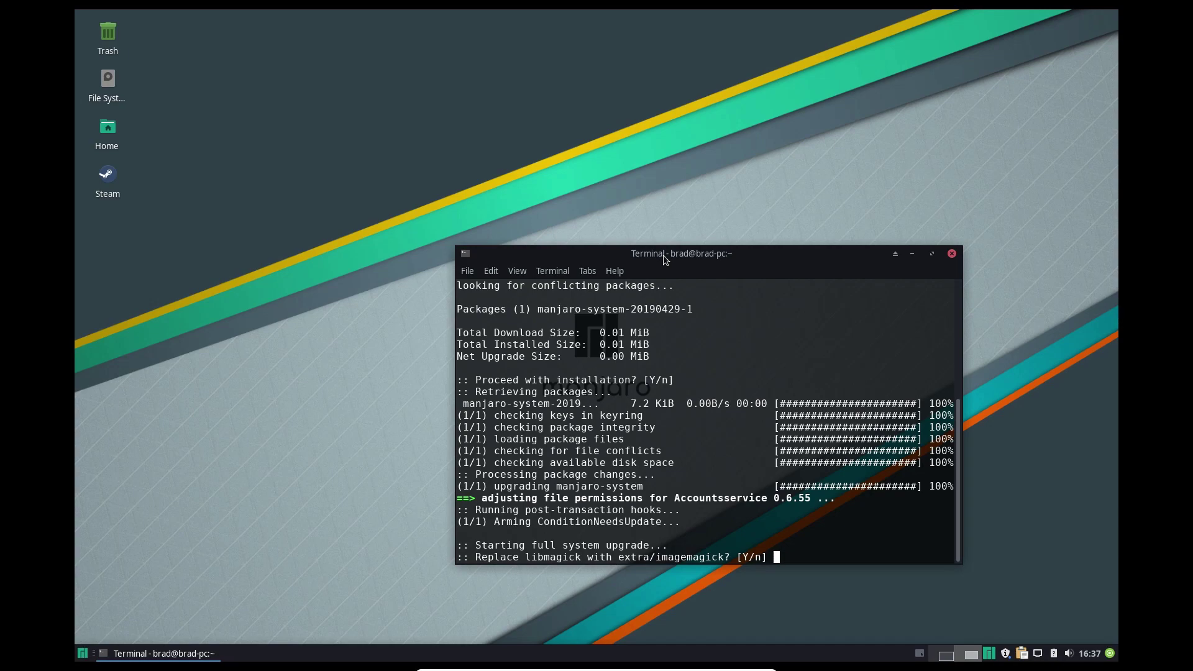
{"action": "key", "text": "Return"}
{"action": "key", "text": "Return"}
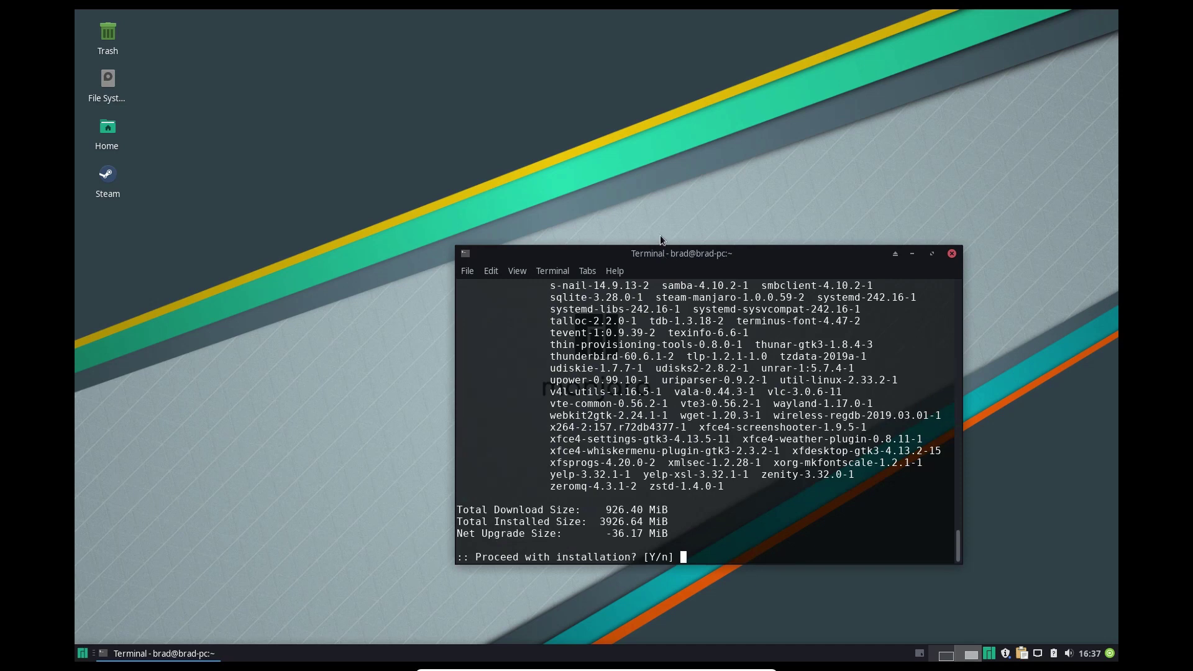
Check the total download, installed and net upgrade sizes, and proceed with the full system upgrade
{"action": "left_click_drag", "start_coordinate": [603, 515], "coordinate": [673, 508]}
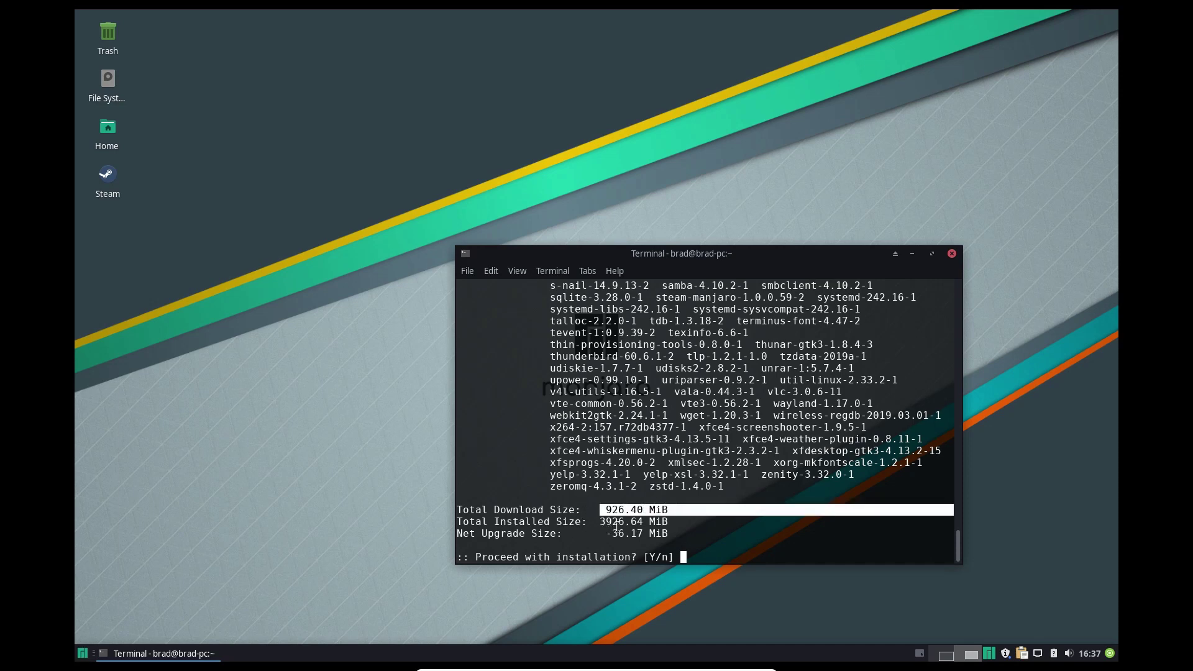
{"action": "left_click_drag", "start_coordinate": [597, 520], "coordinate": [633, 536]}
{"action": "left_click", "coordinate": [687, 528]}
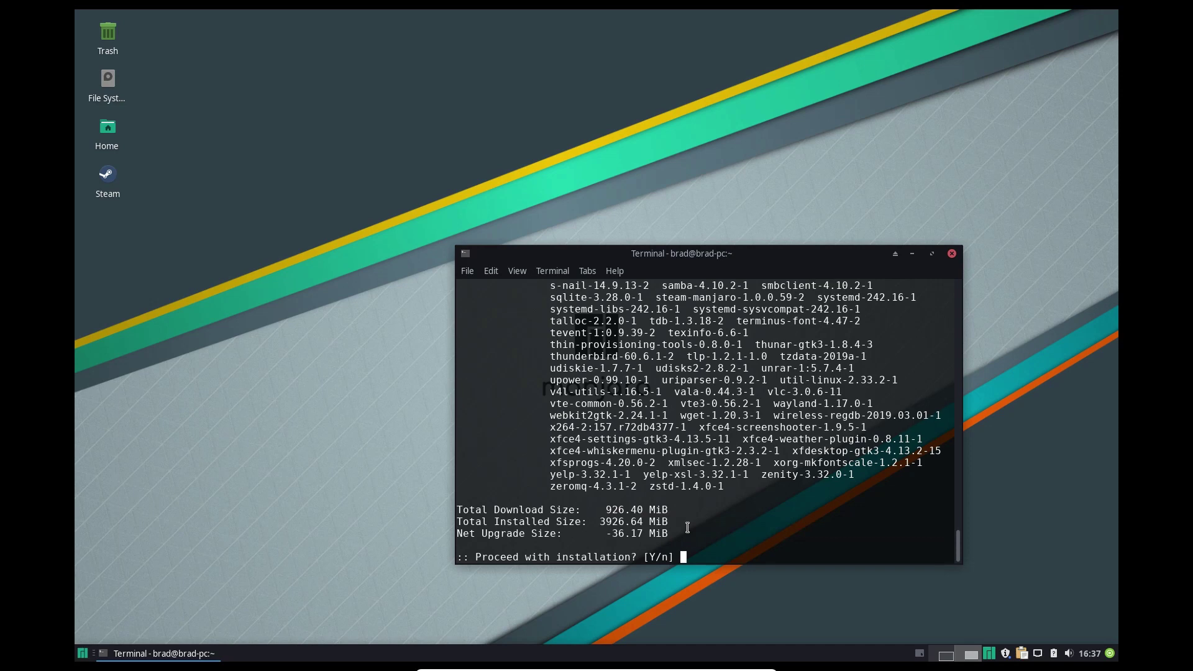
{"action": "key", "text": "Return"}
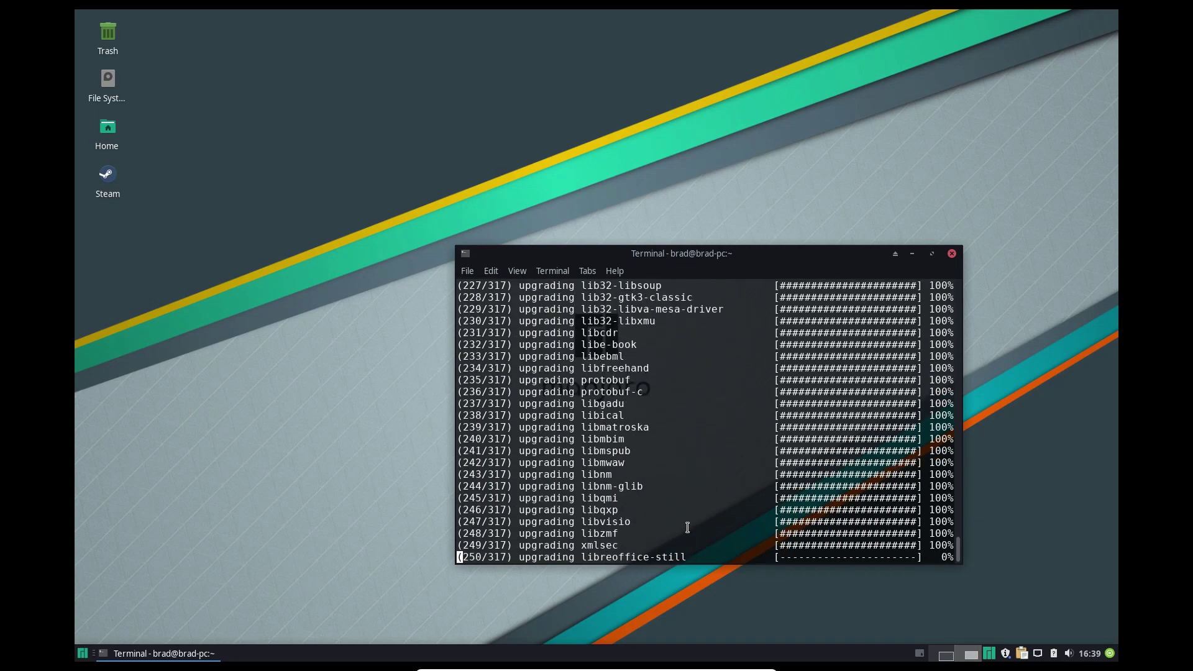
{"action": "right_click", "coordinate": [998, 656]}
{"action": "key", "text": "Escape"}
{"action": "right_click", "coordinate": [875, 652]}
{"action": "key", "text": "Escape"}
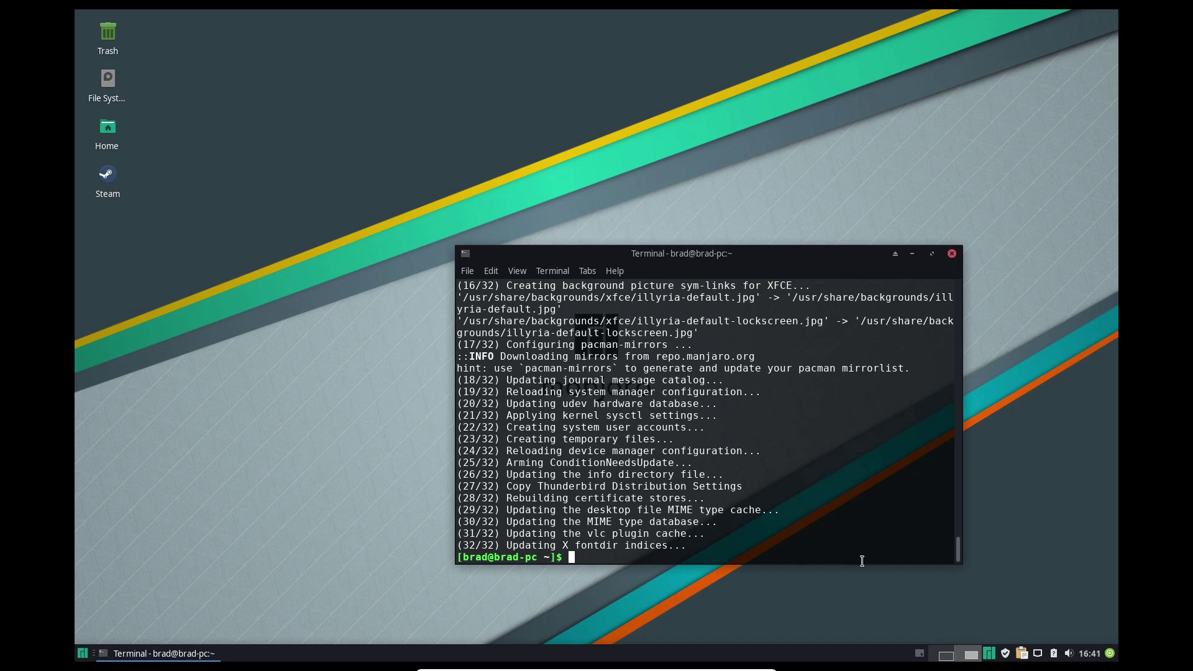
Open the Kernels page of Manjaro Settings Manager, enlarge its window to examine the available Linux kernels, and close it
{"action": "right_click", "coordinate": [988, 653]}
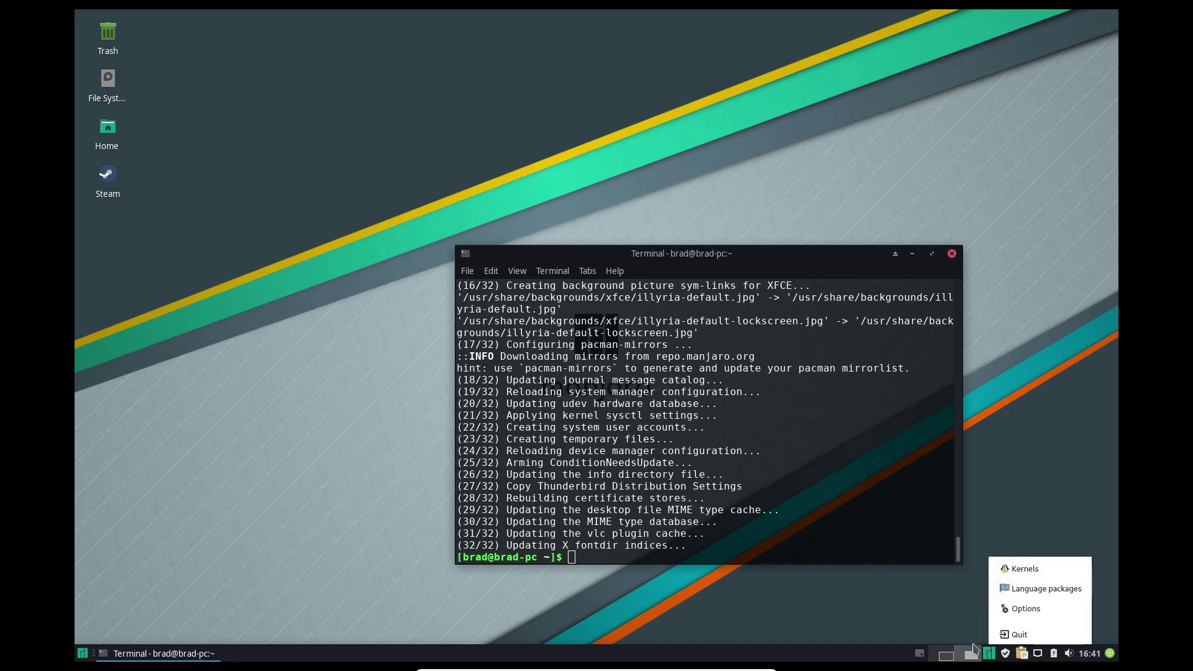
{"action": "left_click", "coordinate": [1019, 569]}
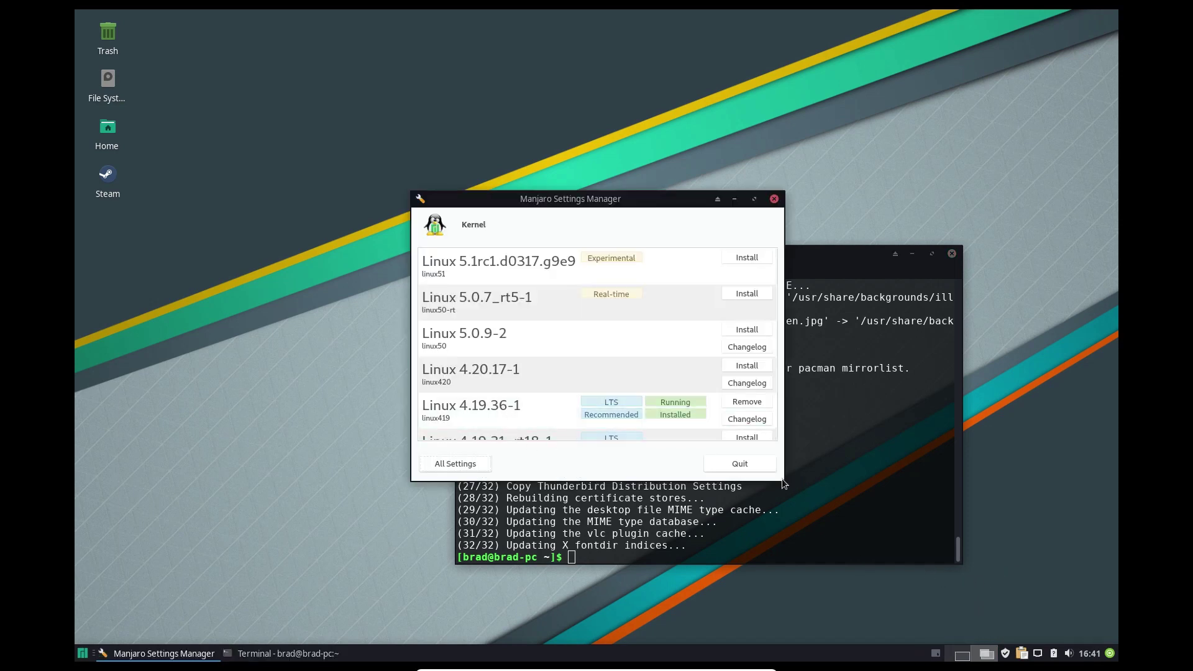
{"action": "left_click_drag", "start_coordinate": [782, 479], "coordinate": [927, 585]}
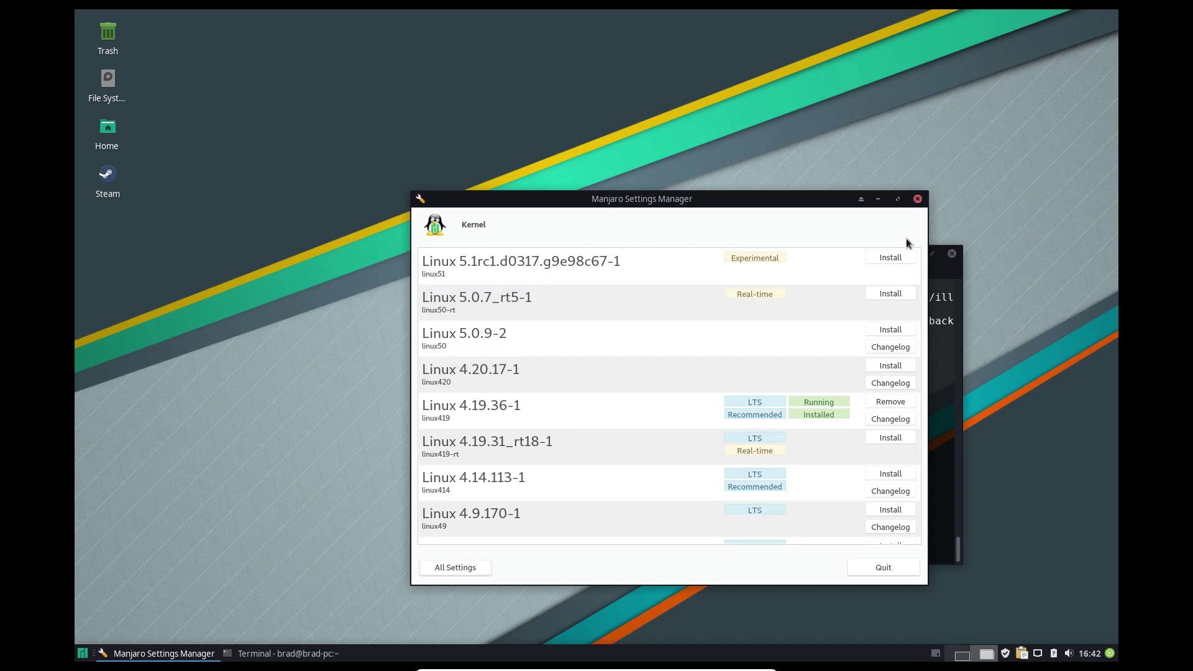
{"action": "left_click", "coordinate": [918, 199]}
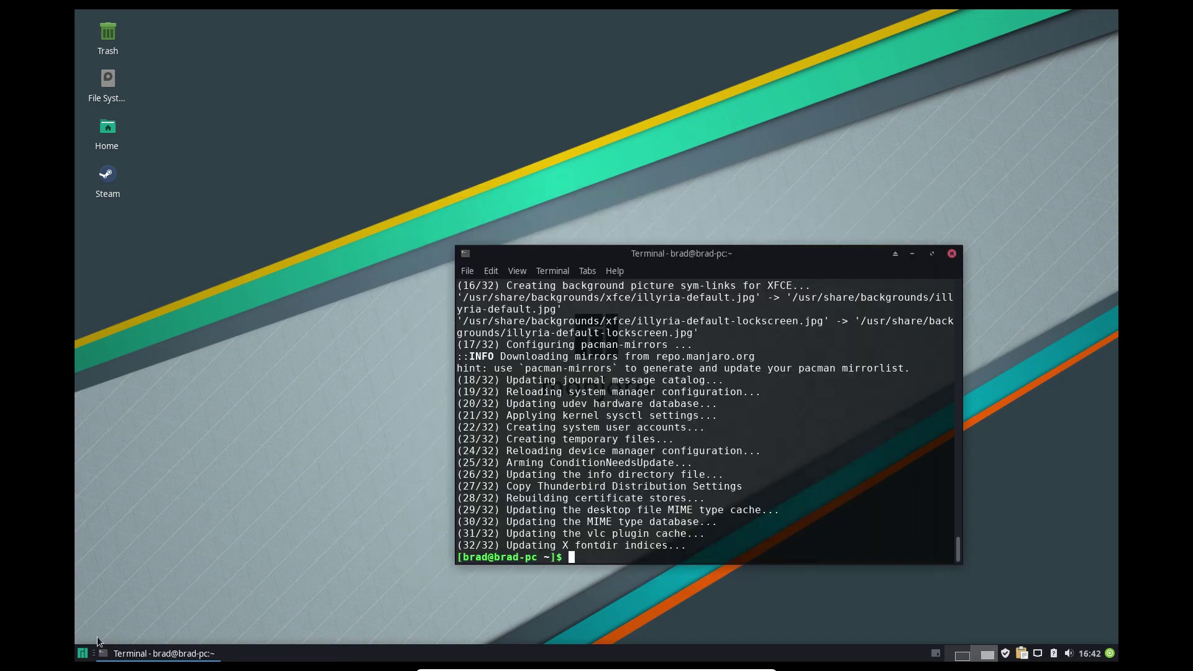
Open the settings from the application menu, and look through its Graphics, Games and Education categories
{"action": "left_click", "coordinate": [82, 653]}
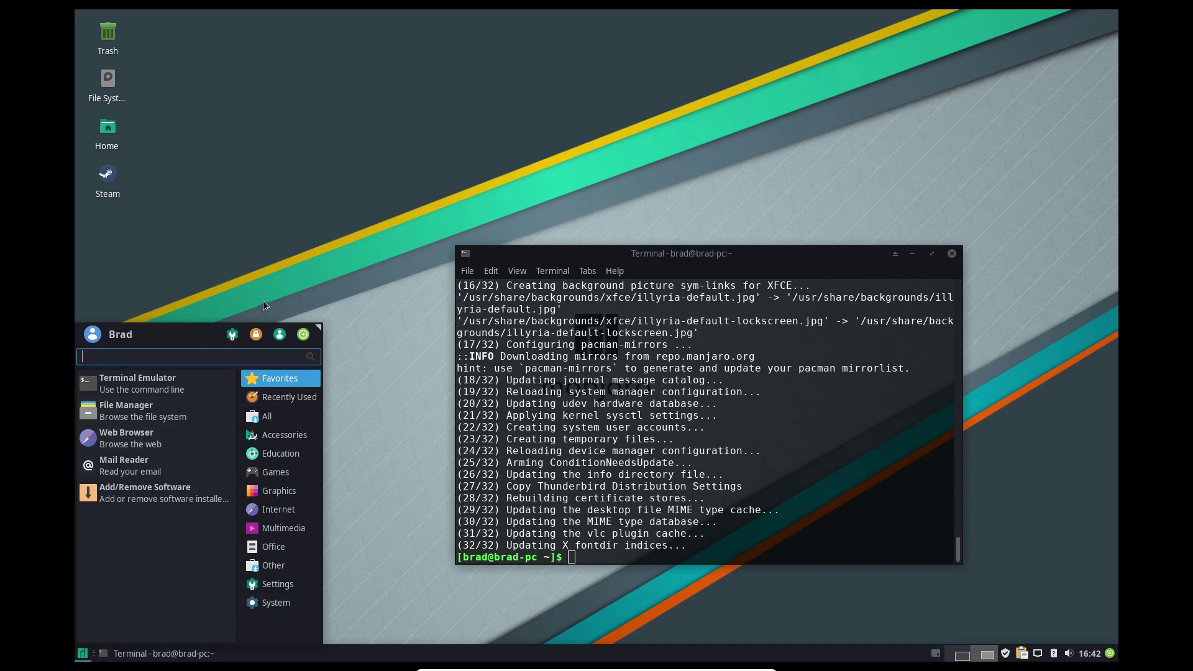
{"action": "left_click", "coordinate": [232, 336]}
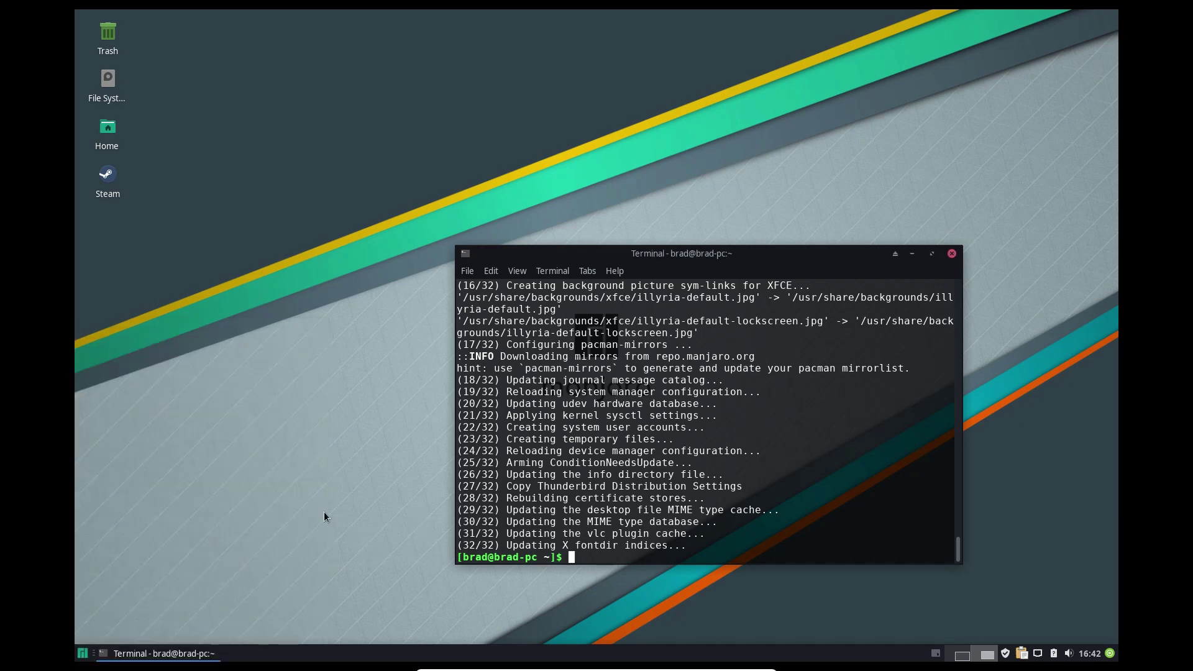
{"action": "left_click", "coordinate": [82, 653]}
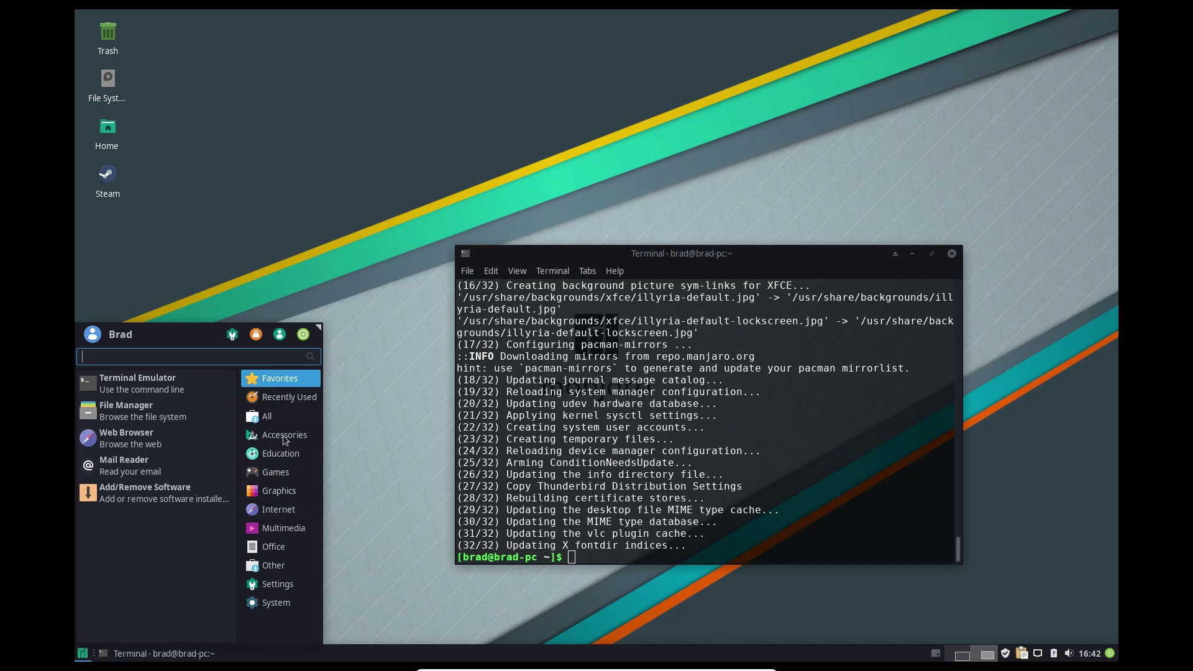
{"action": "left_click", "coordinate": [279, 492]}
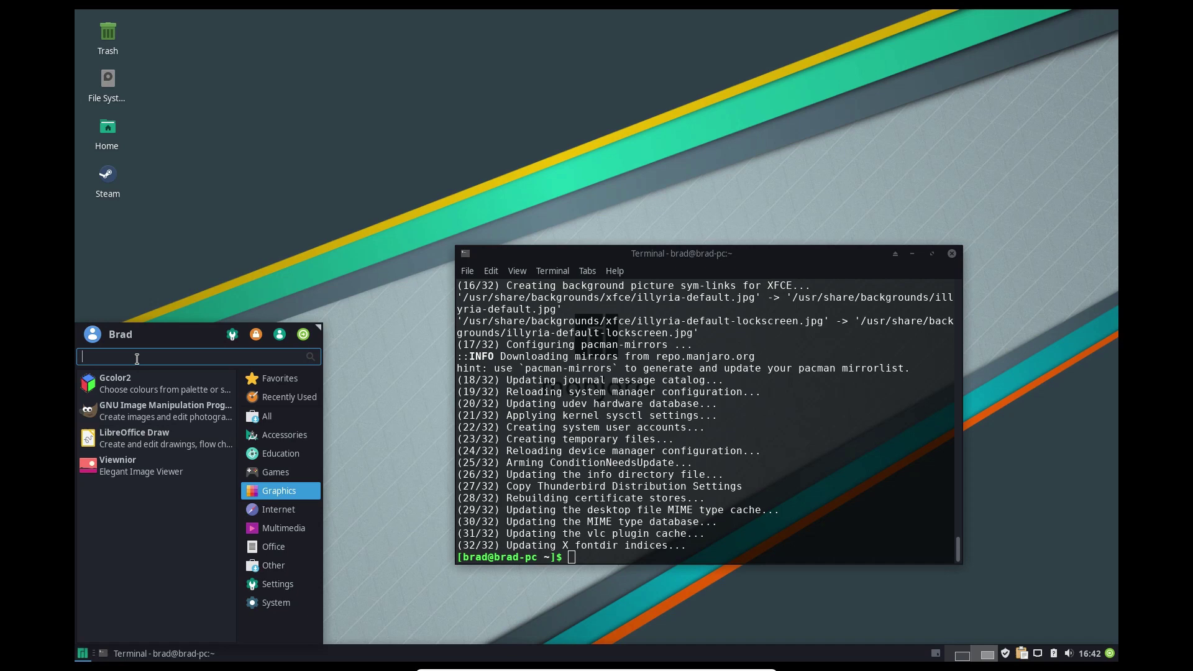
{"action": "left_click", "coordinate": [245, 477]}
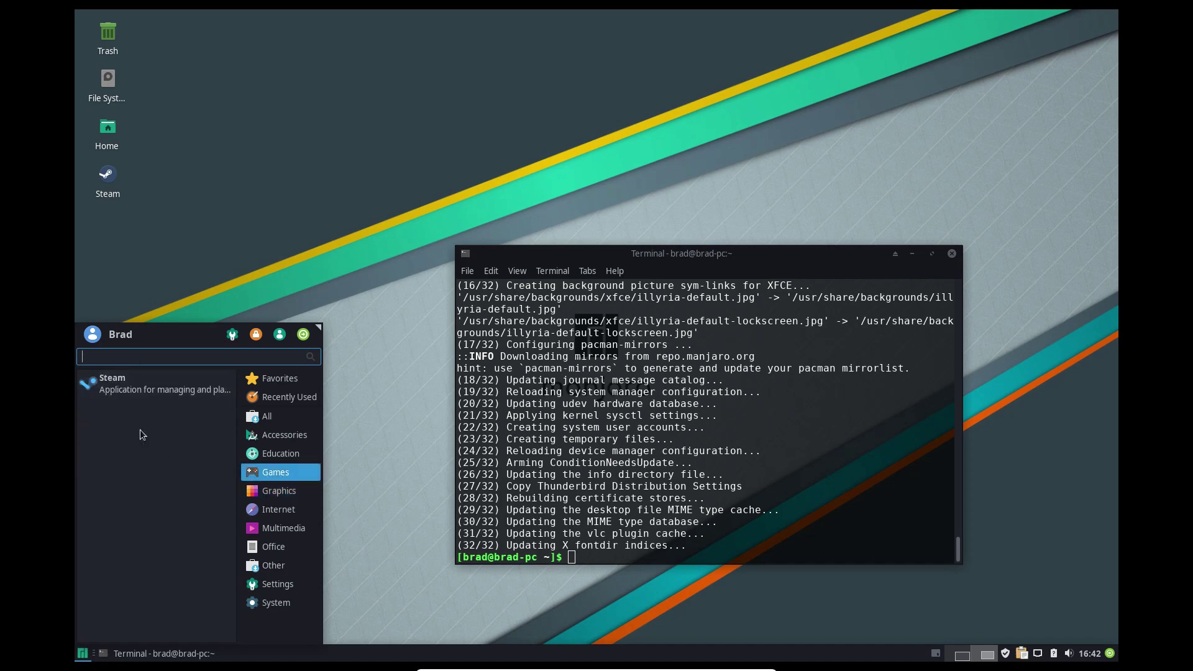
{"action": "left_click", "coordinate": [277, 453]}
{"action": "left_click", "coordinate": [278, 437]}
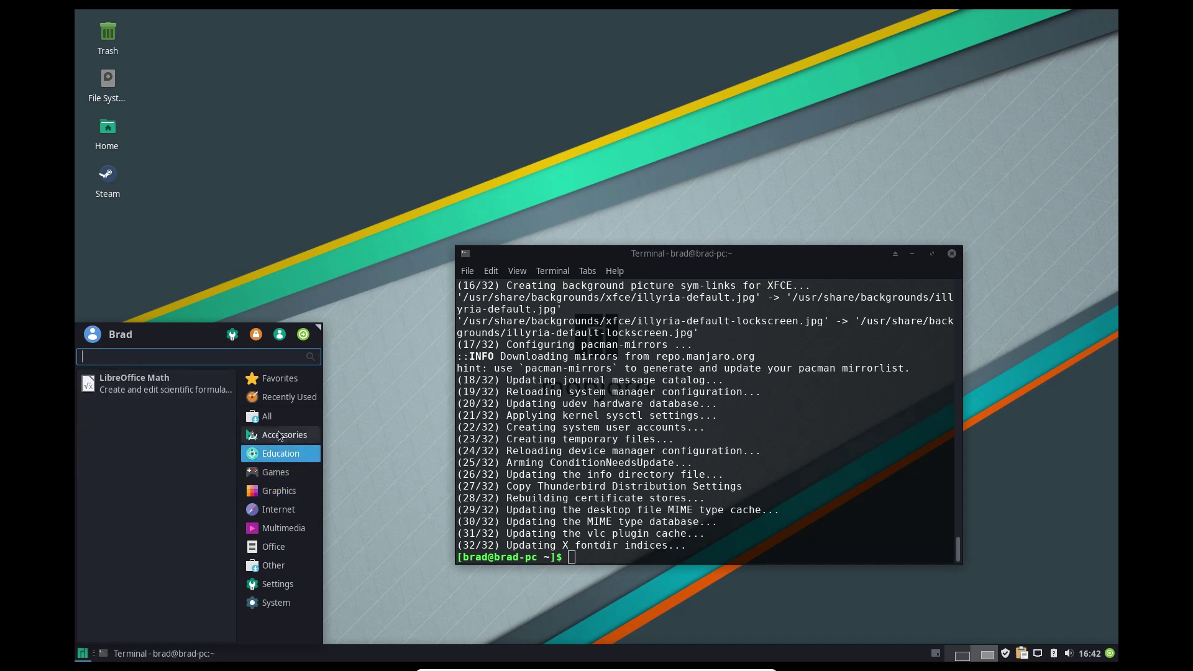
Look through the Office category's applications, including the LibreOffice and Microsoft Office Online entries
{"action": "left_click", "coordinate": [277, 550]}
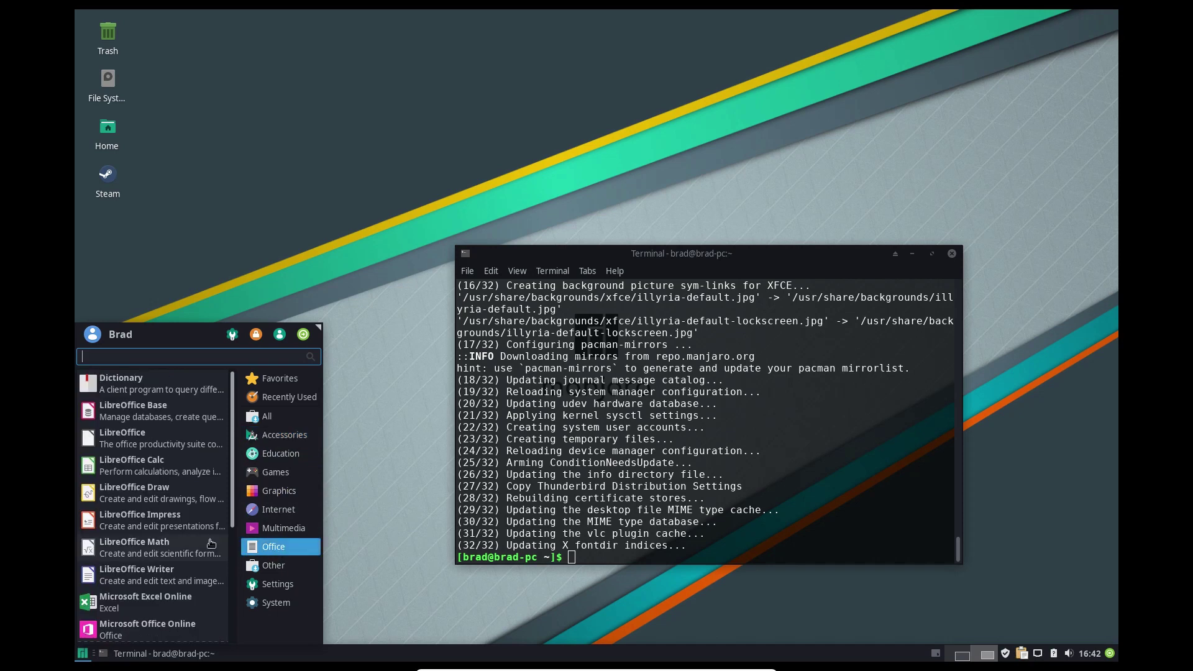
{"action": "scroll", "coordinate": [177, 487], "scroll_direction": "down", "scroll_amount": 3}
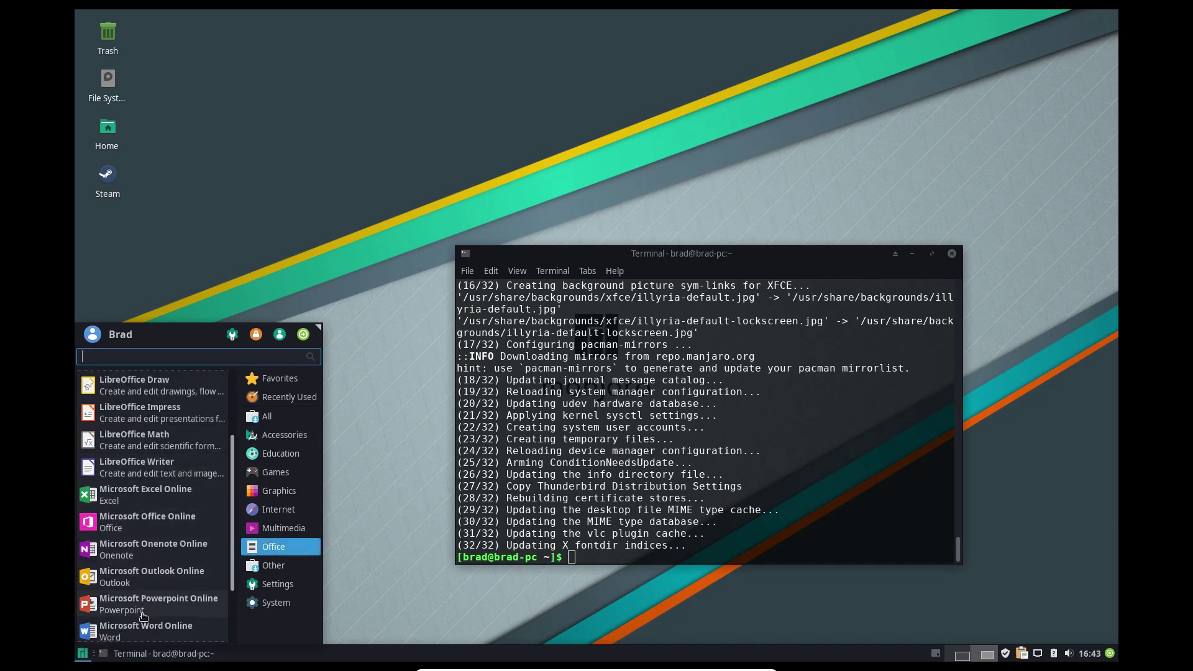
{"action": "scroll", "coordinate": [145, 539], "scroll_direction": "down", "scroll_amount": 3}
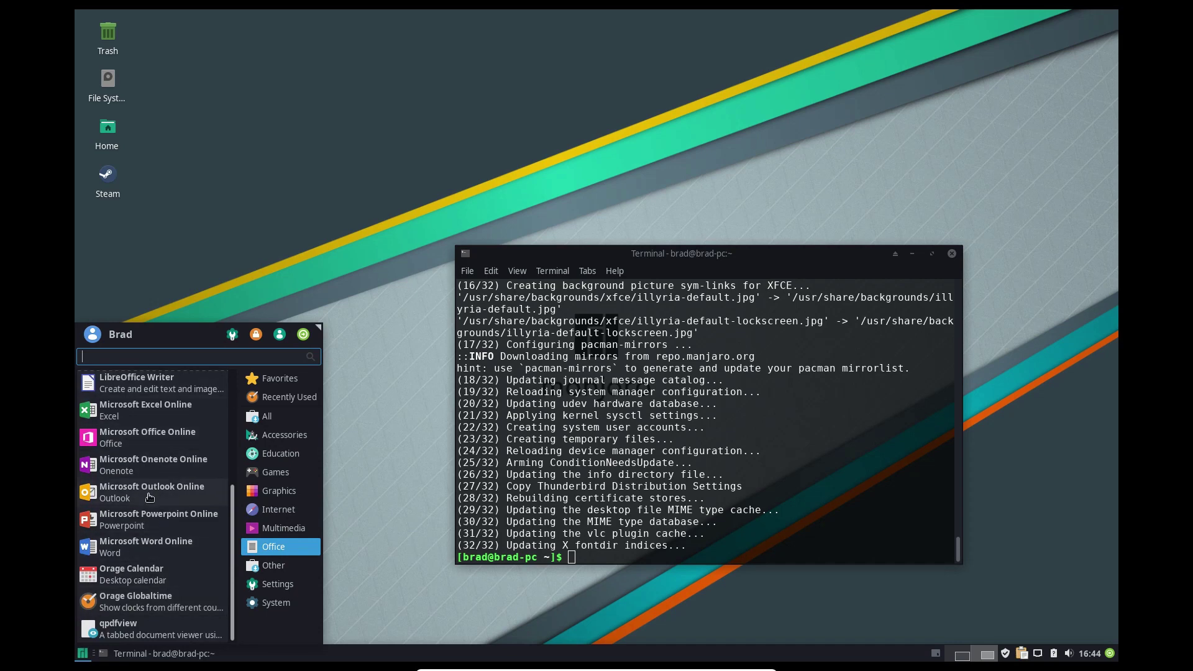
{"action": "scroll", "coordinate": [145, 478], "scroll_direction": "up", "scroll_amount": 1}
{"action": "scroll", "coordinate": [148, 508], "scroll_direction": "up", "scroll_amount": 1}
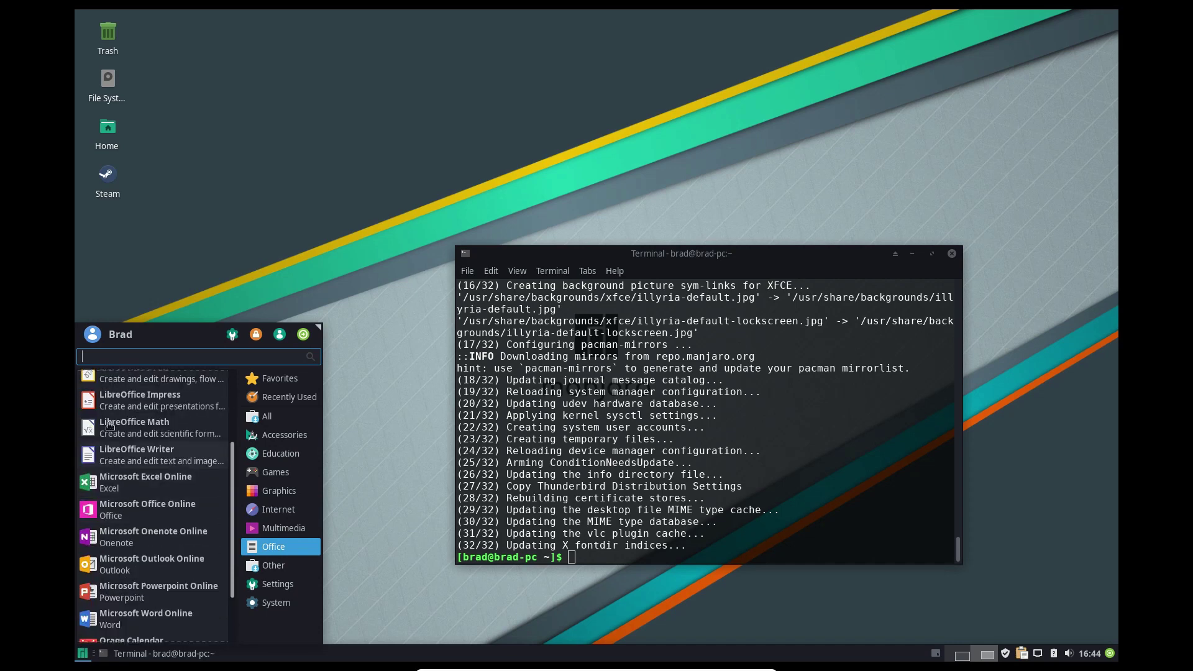
Open the Thunar file manager from the application menu, look at the home folder, and close it
{"action": "key", "text": "Escape"}
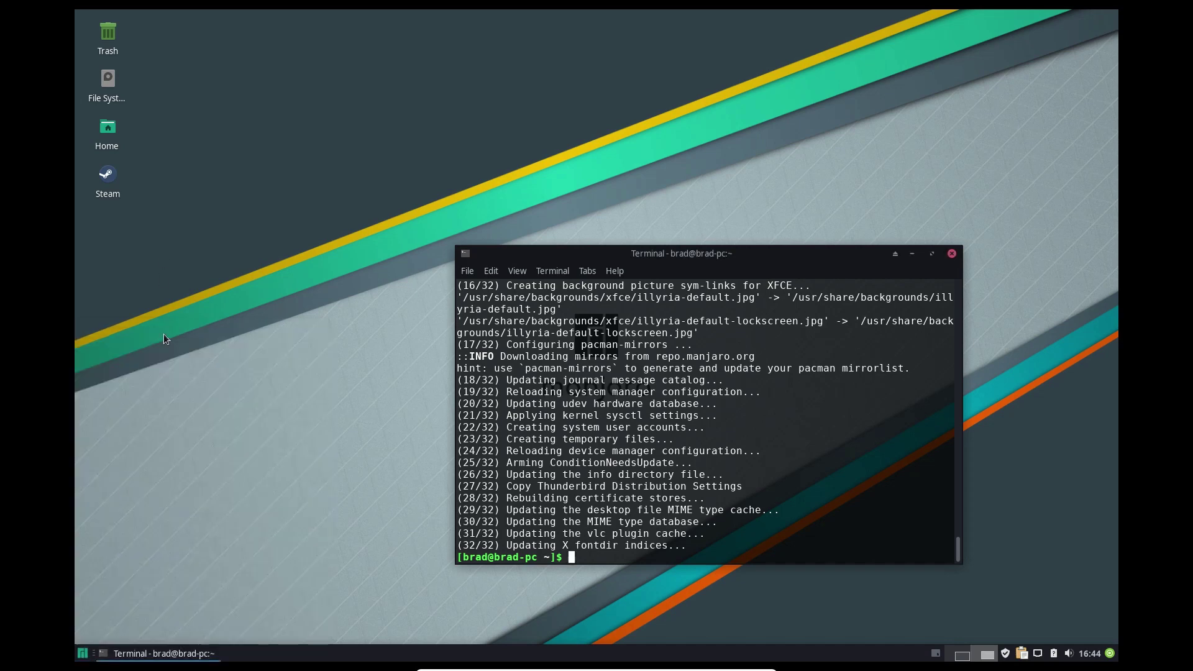
{"action": "left_click", "coordinate": [82, 653]}
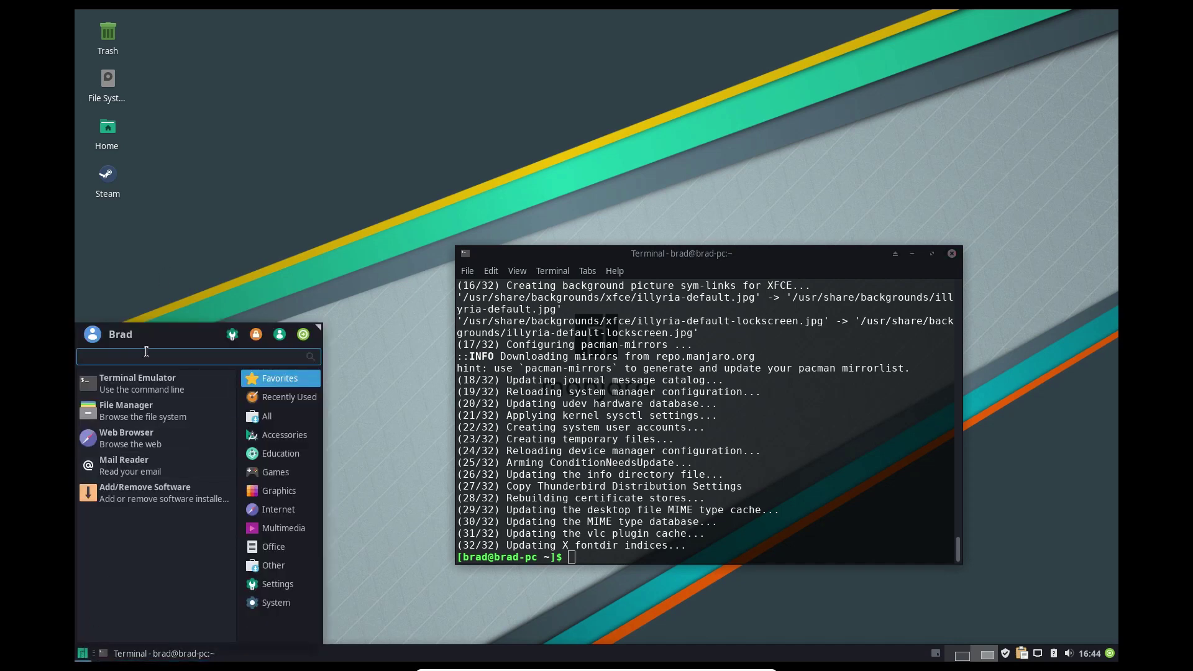
{"action": "key", "text": "Escape"}
{"action": "key", "text": "super"}
{"action": "type", "text": "thunart"}
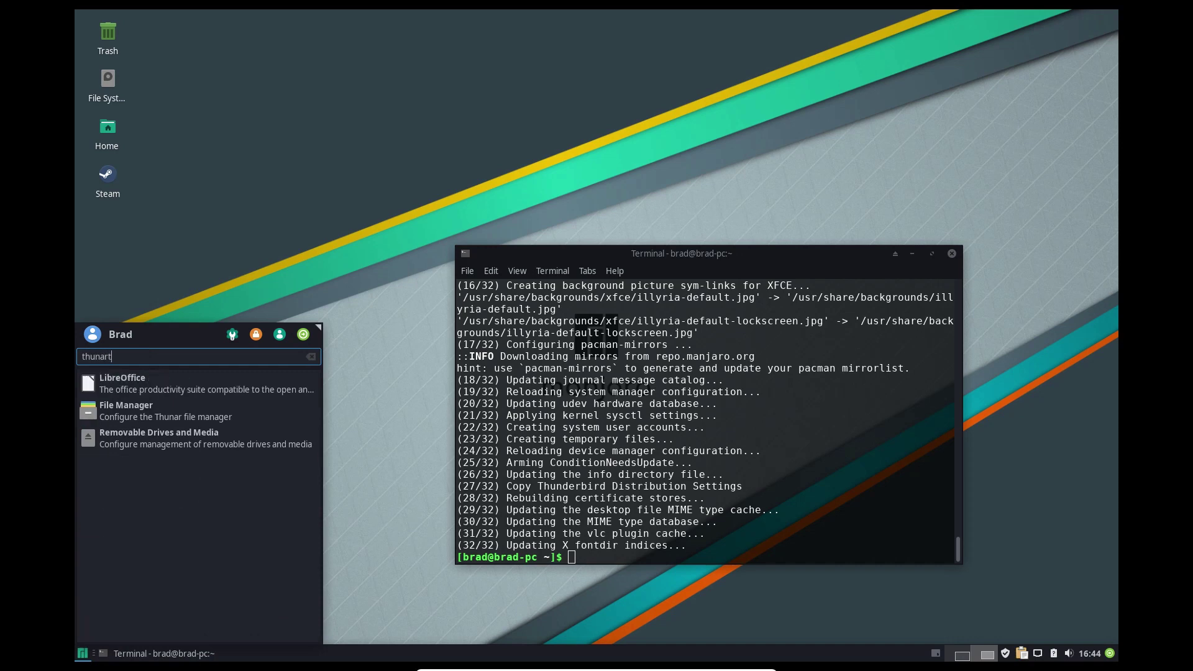
{"action": "key", "text": "BackSpace"}
{"action": "key", "text": "Return"}
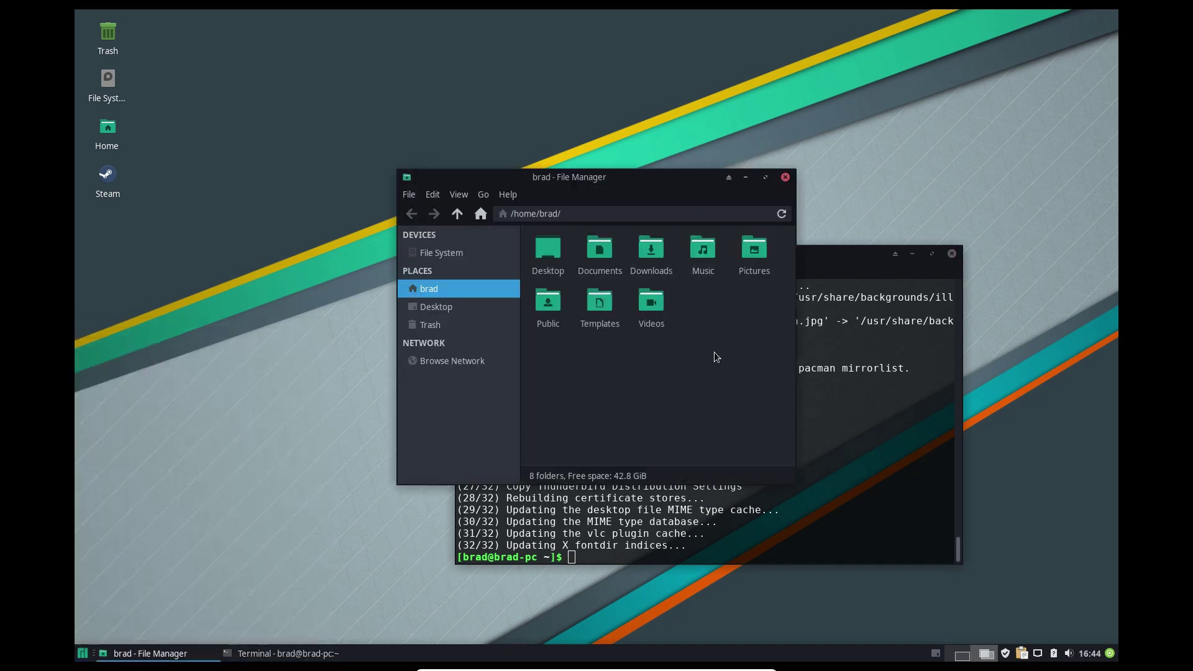
{"action": "left_click", "coordinate": [784, 179]}
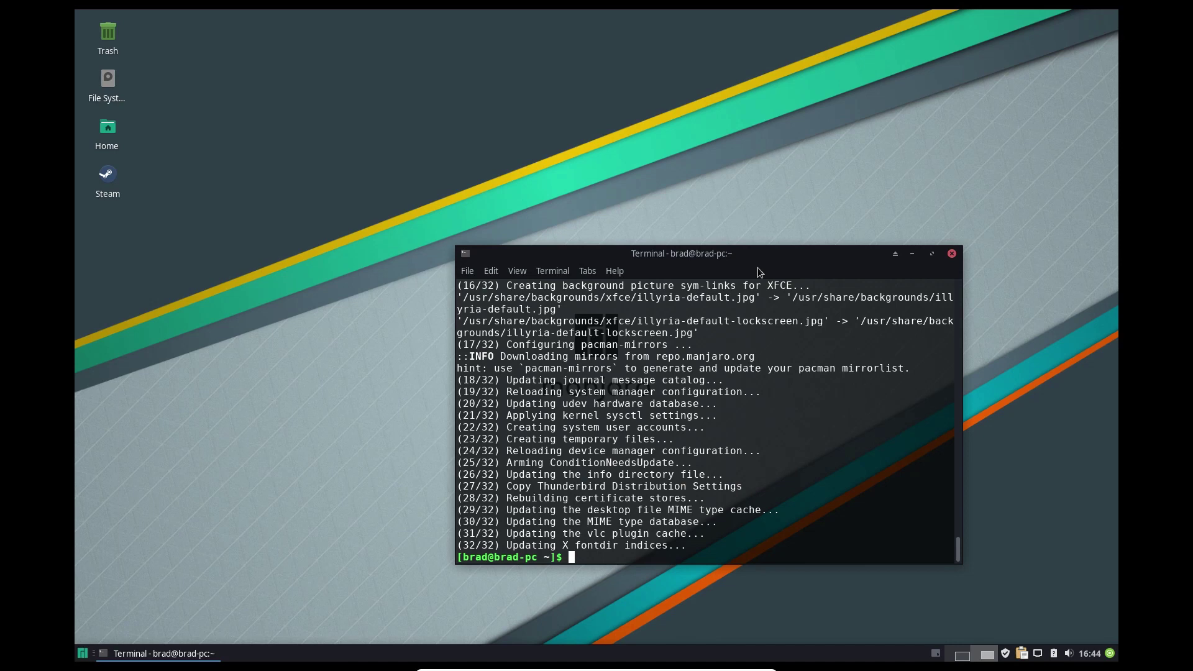
{"action": "left_click", "coordinate": [116, 174]}
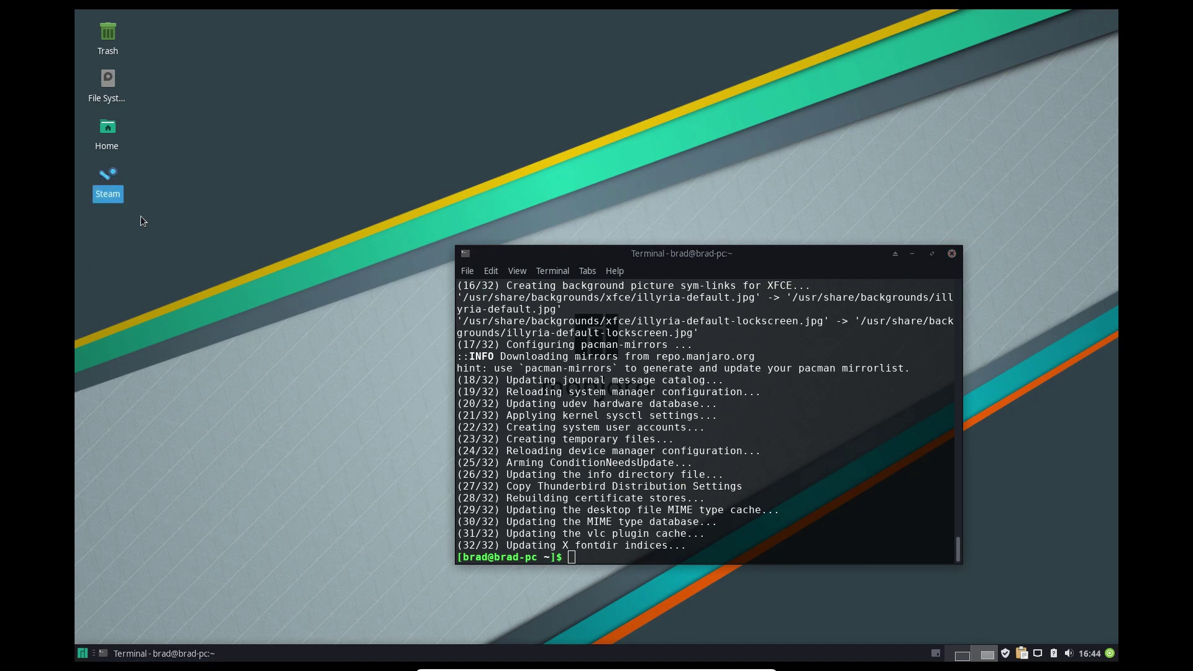
{"action": "left_click", "coordinate": [595, 444]}
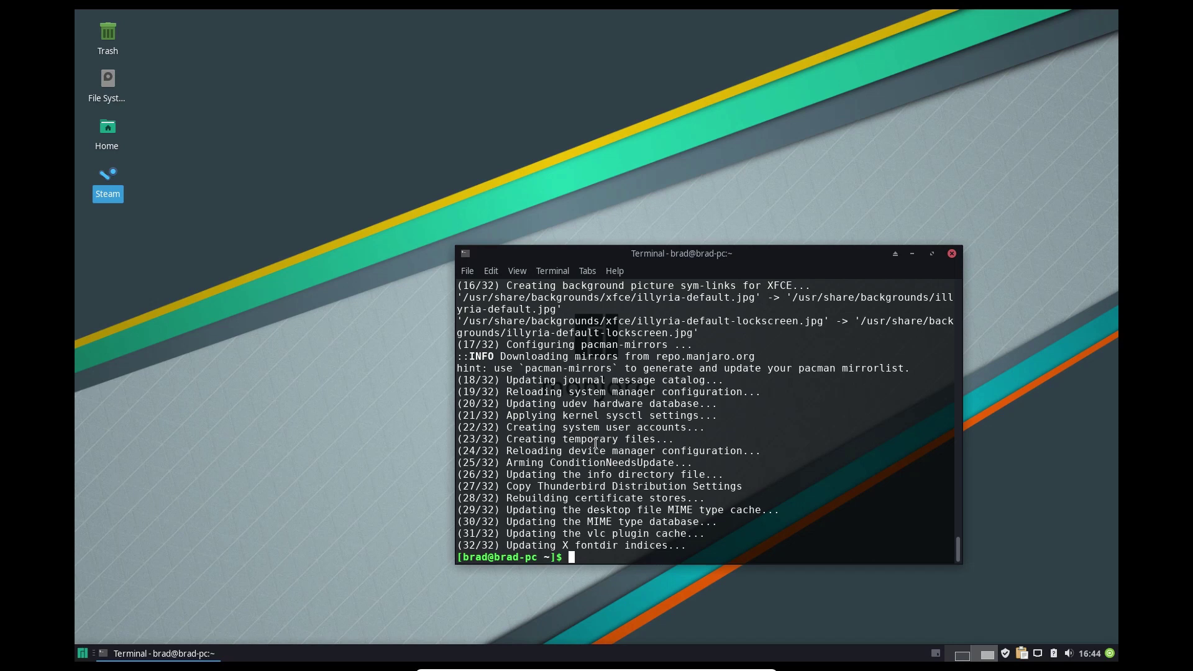
{"action": "type", "text": "sudo pacman -S ops-stu"}
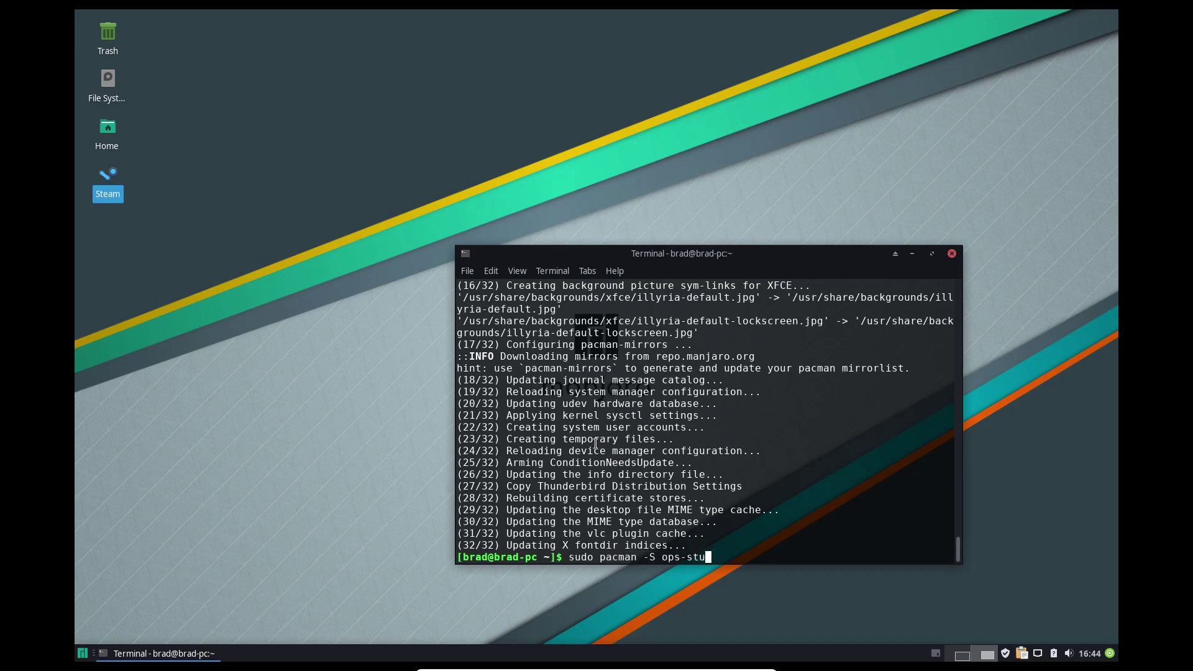
{"action": "type", "text": "dio"}
{"action": "key", "text": "Return"}
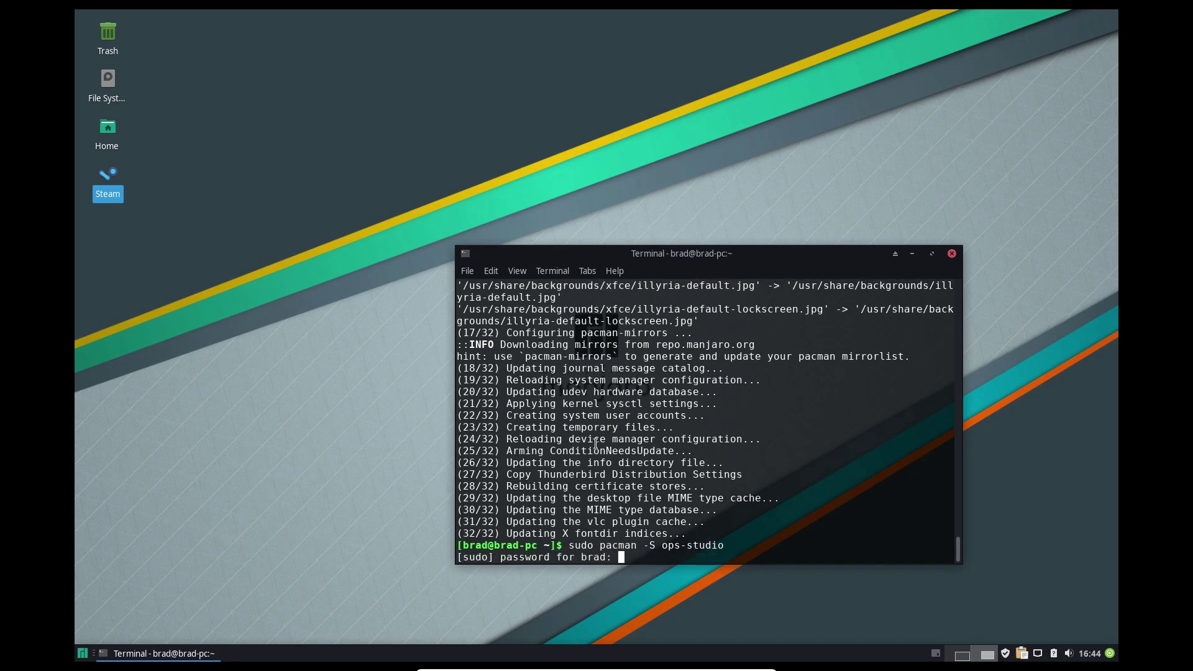
{"action": "key", "text": "ctrl+c"}
Correct the package name in the previous command to obs-studio, run it with the sudo password, and accept the installation
{"action": "key", "text": "Up"}
{"action": "key", "text": "Left"}
{"action": "key", "text": "Left"}
{"action": "key", "text": "Left"}
{"action": "key", "text": "Left"}
{"action": "key", "text": "Left"}
{"action": "key", "text": "Left"}
{"action": "key", "text": "Left"}
{"action": "key", "text": "Left"}
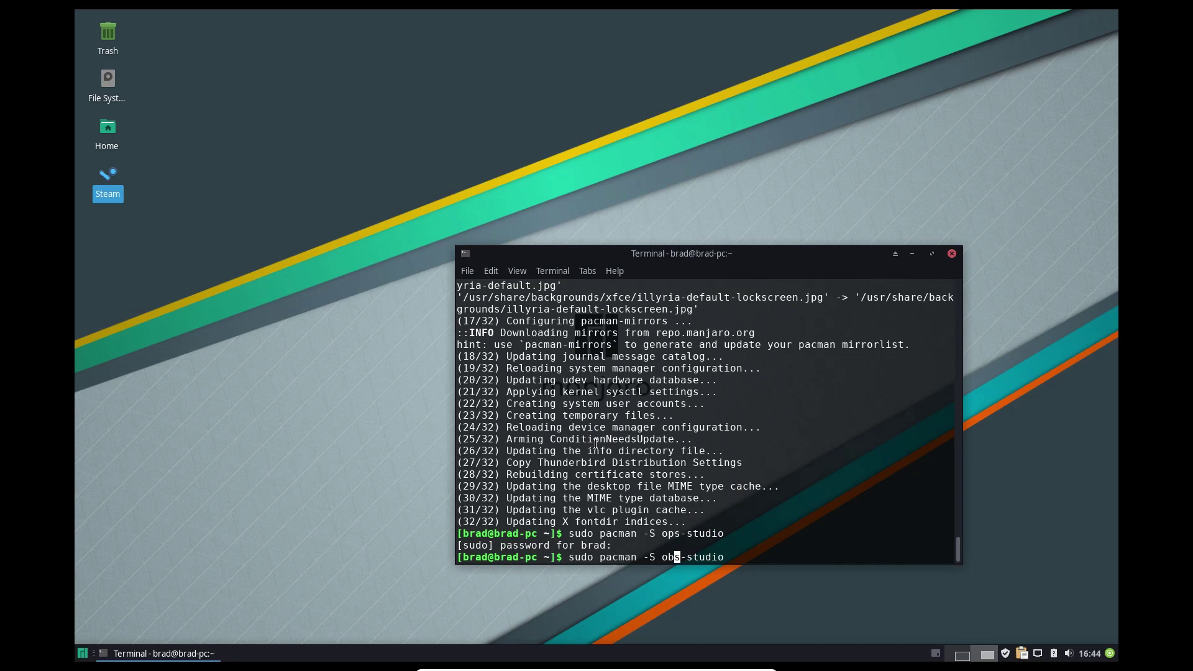
{"action": "key", "text": "Return"}
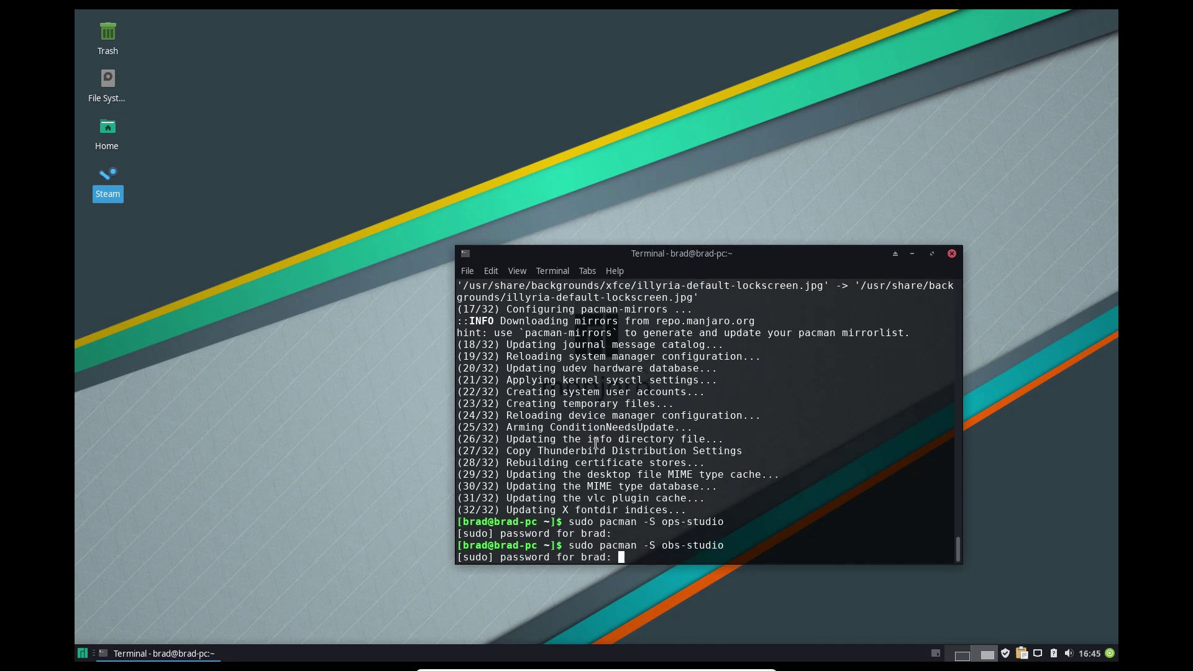
{"action": "key", "text": "Return"}
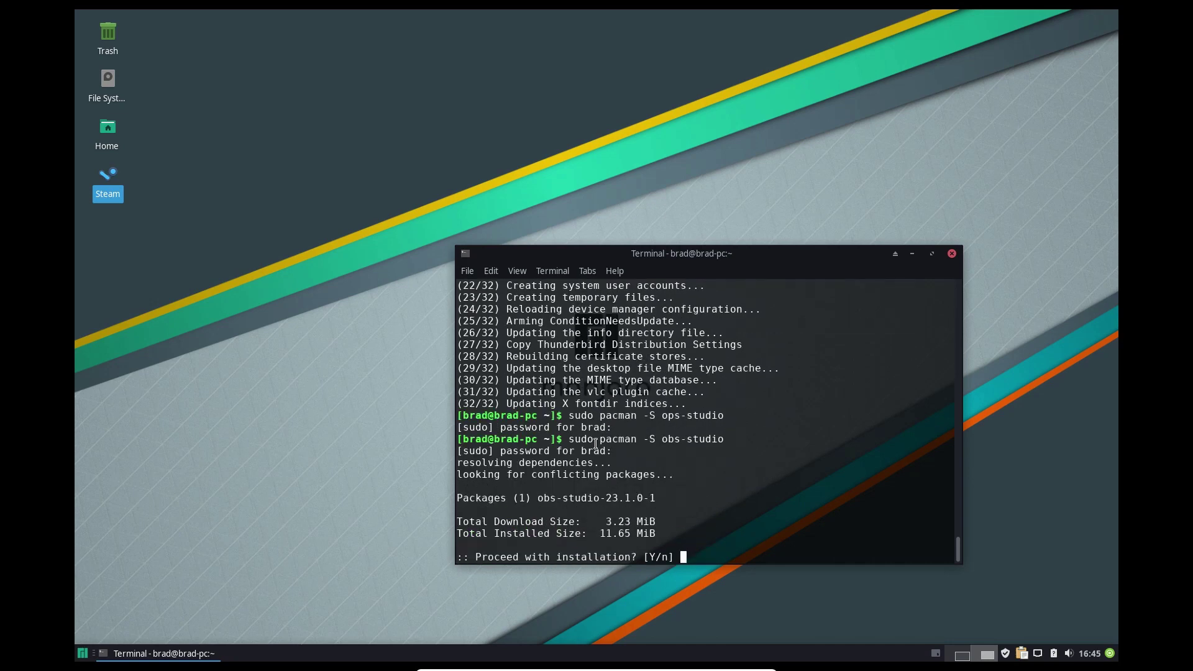
{"action": "key", "text": "Return"}
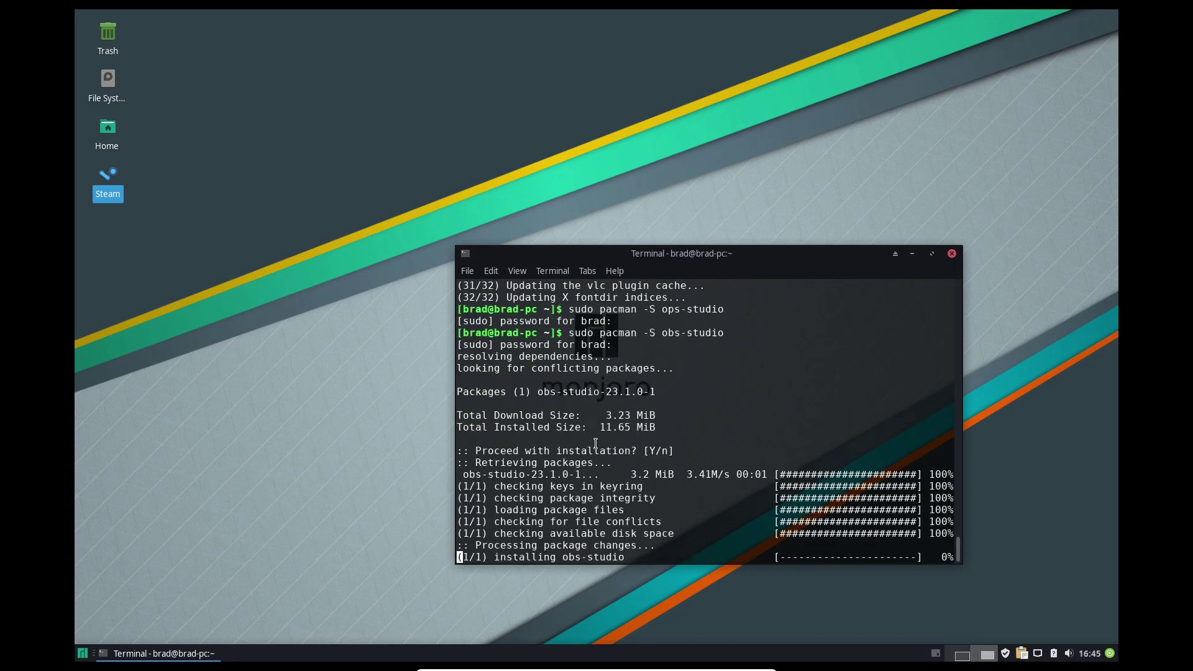
Launch OBS Studio from the application menu, decline the auto-configuration wizard, and dismiss its notice
{"action": "key", "text": "super"}
{"action": "type", "text": "ob"}
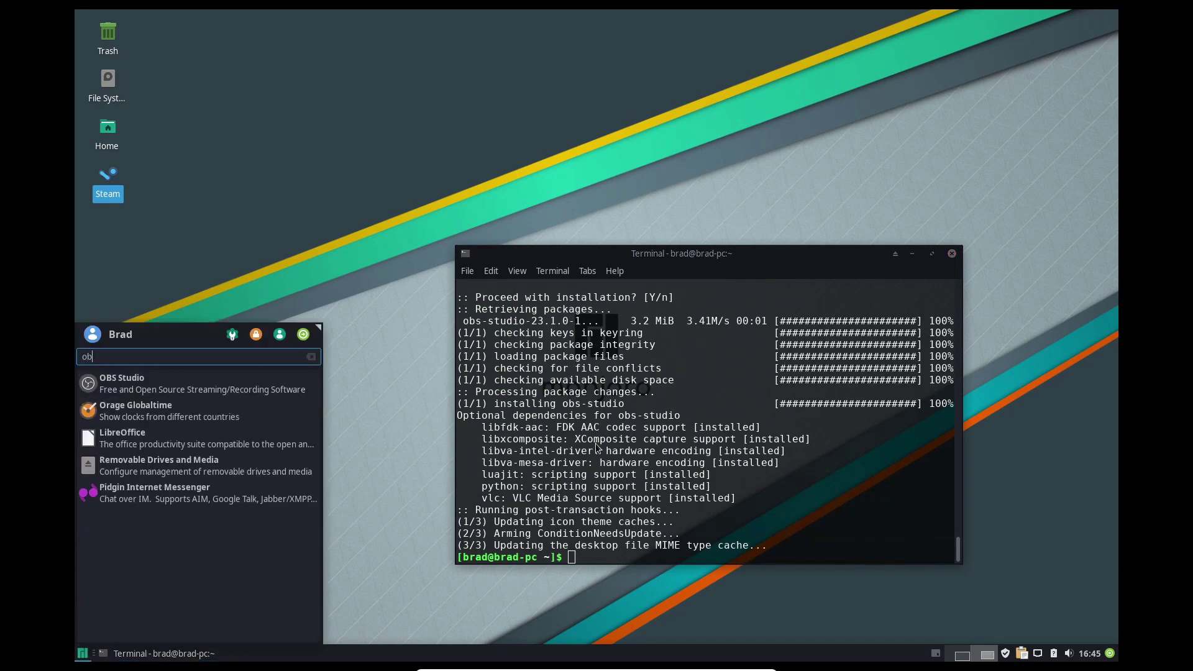
{"action": "key", "text": "Return"}
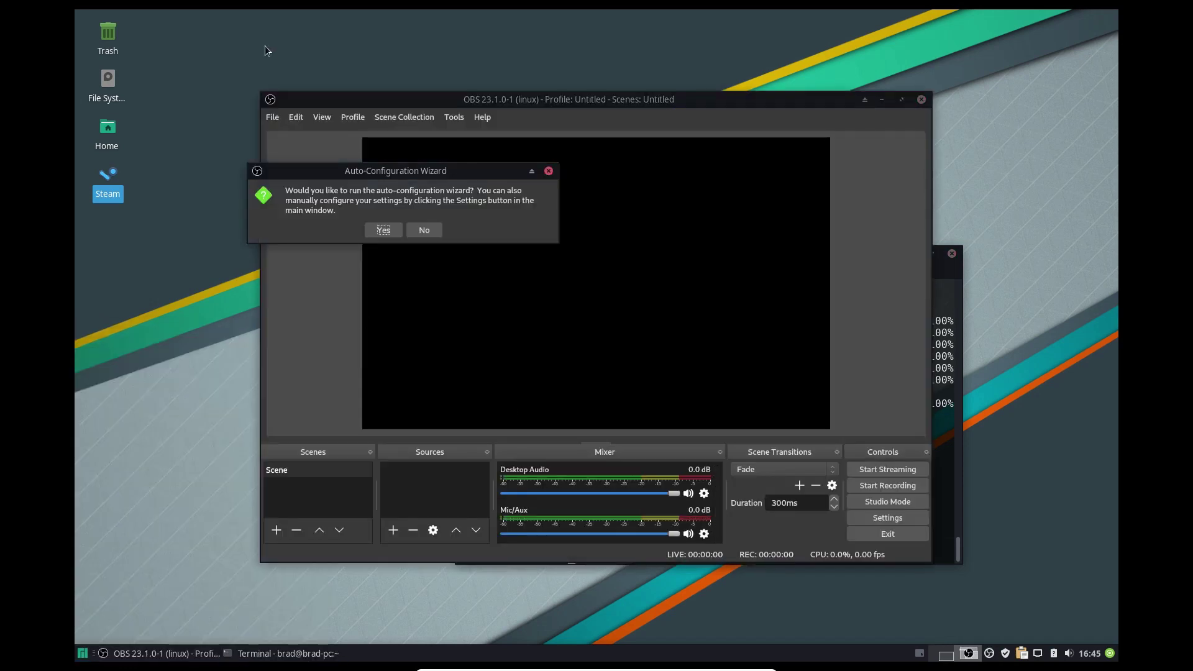
{"action": "left_click", "coordinate": [424, 230]}
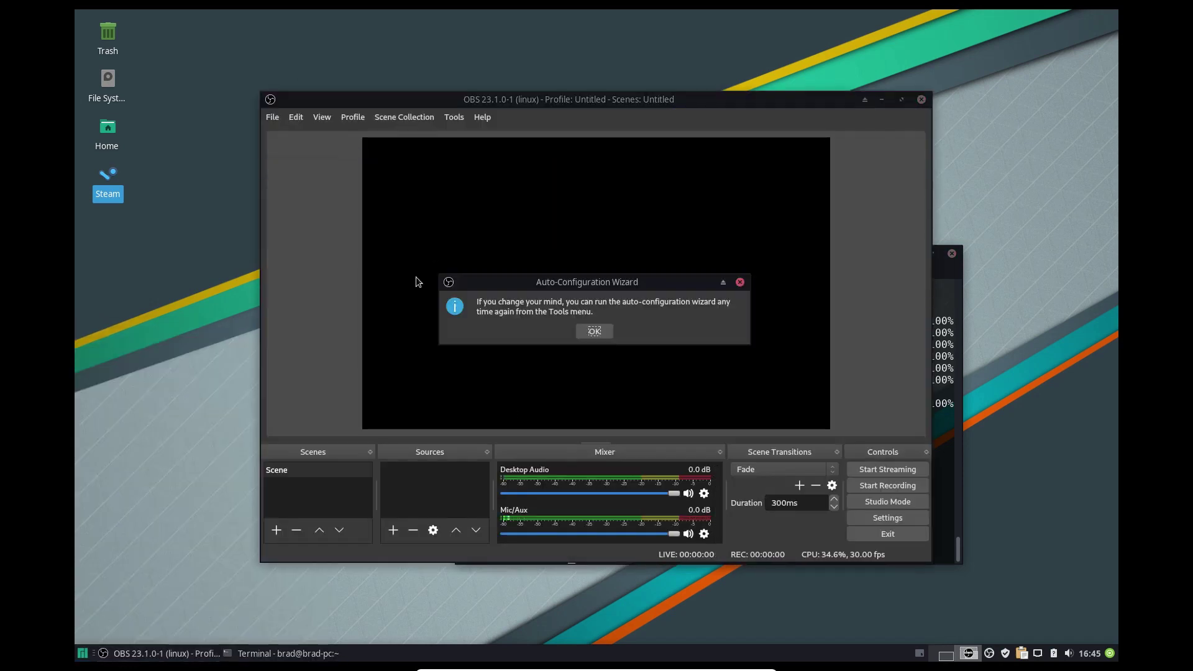
{"action": "left_click", "coordinate": [593, 331]}
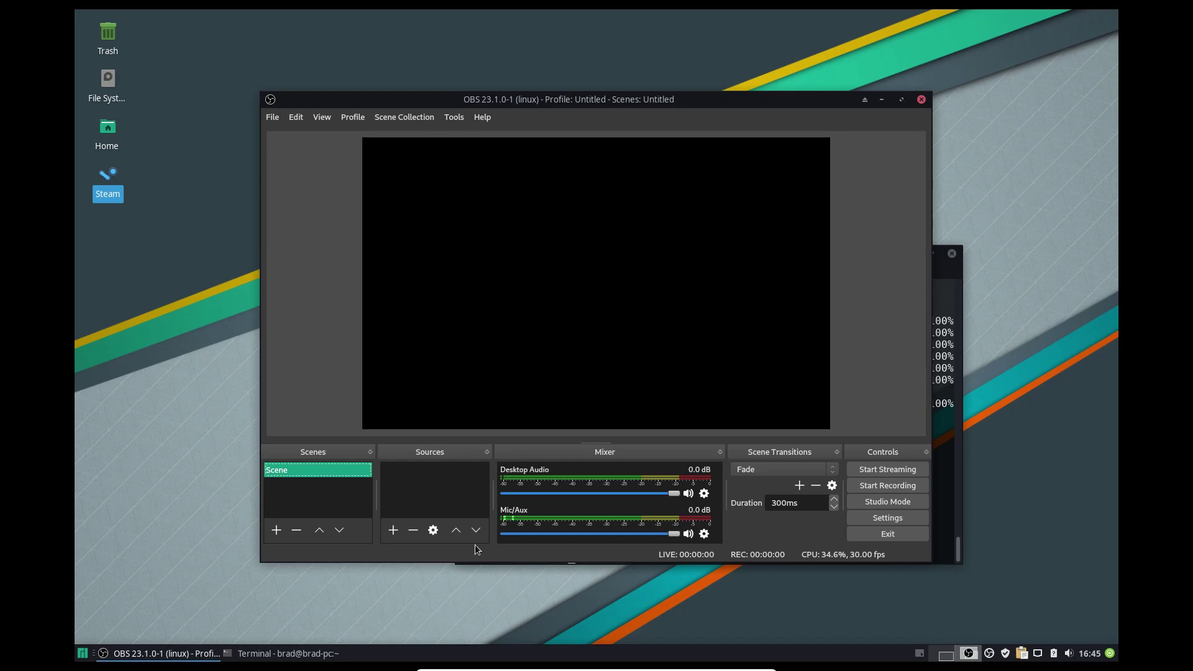
Add a new Screen Capture (XSHM) source for Screen 0 with cursor capture to the scene, and minimize OBS
{"action": "left_click", "coordinate": [392, 531]}
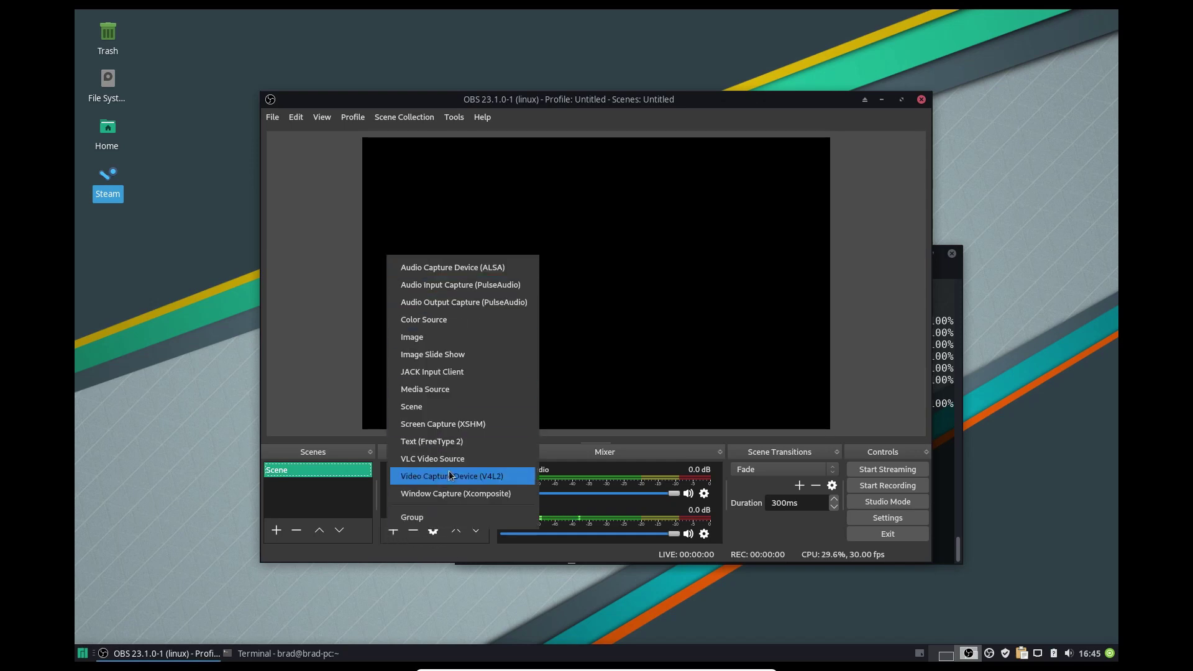
{"action": "left_click", "coordinate": [453, 423]}
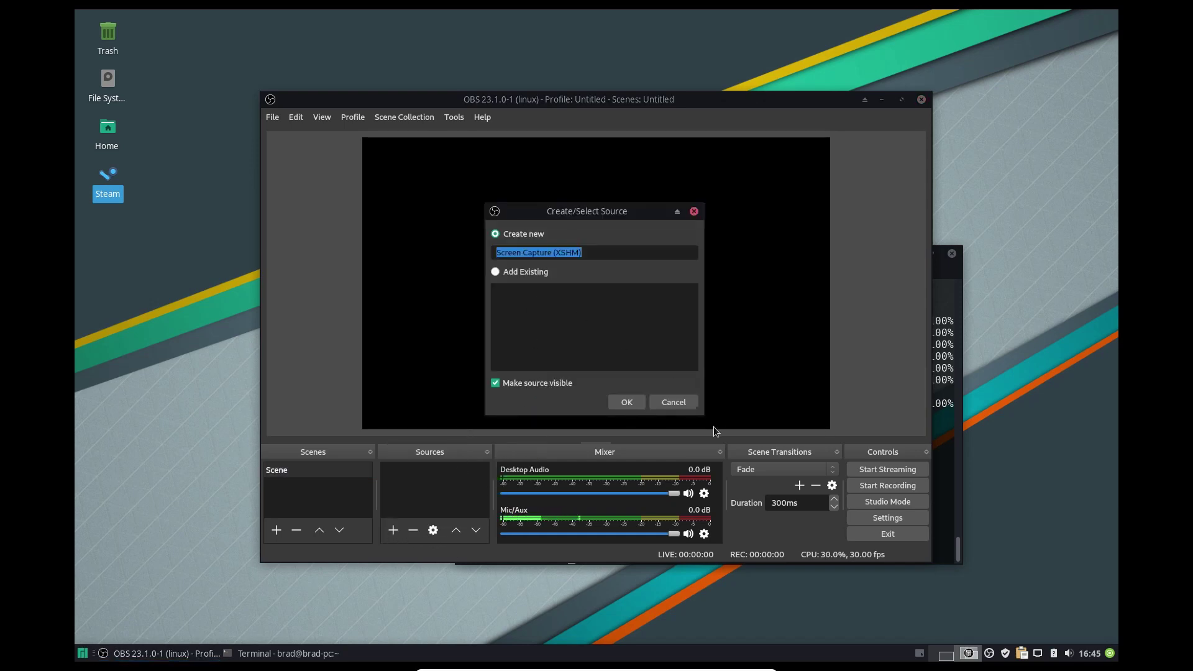
{"action": "left_click", "coordinate": [631, 405]}
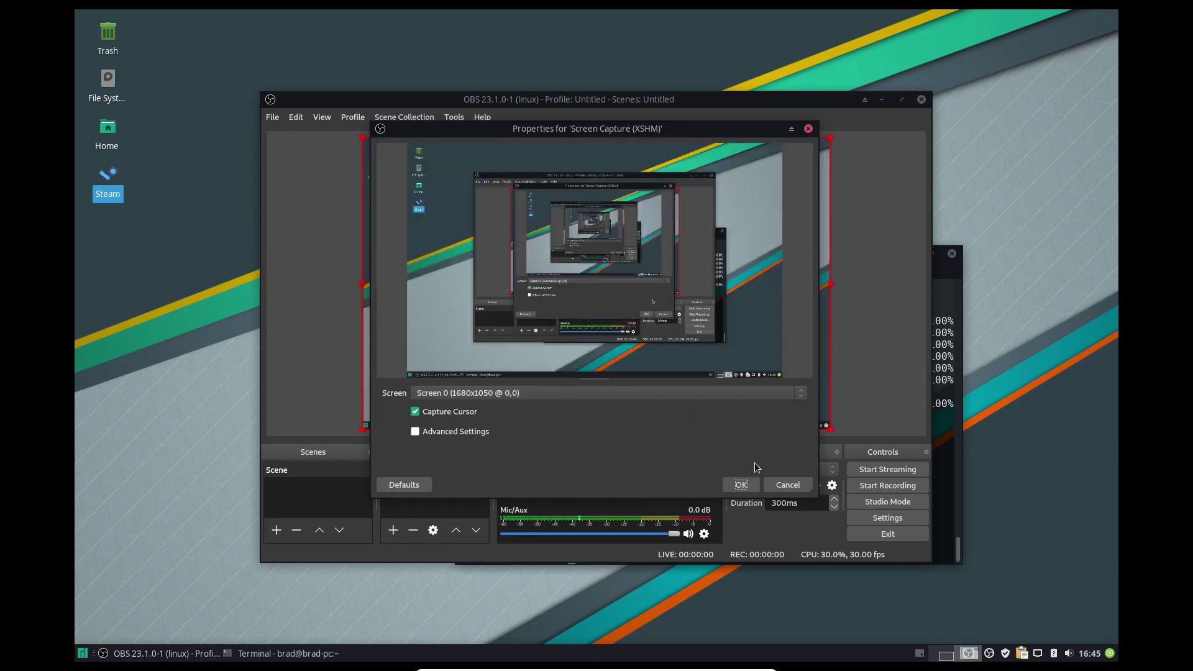
{"action": "left_click", "coordinate": [750, 485]}
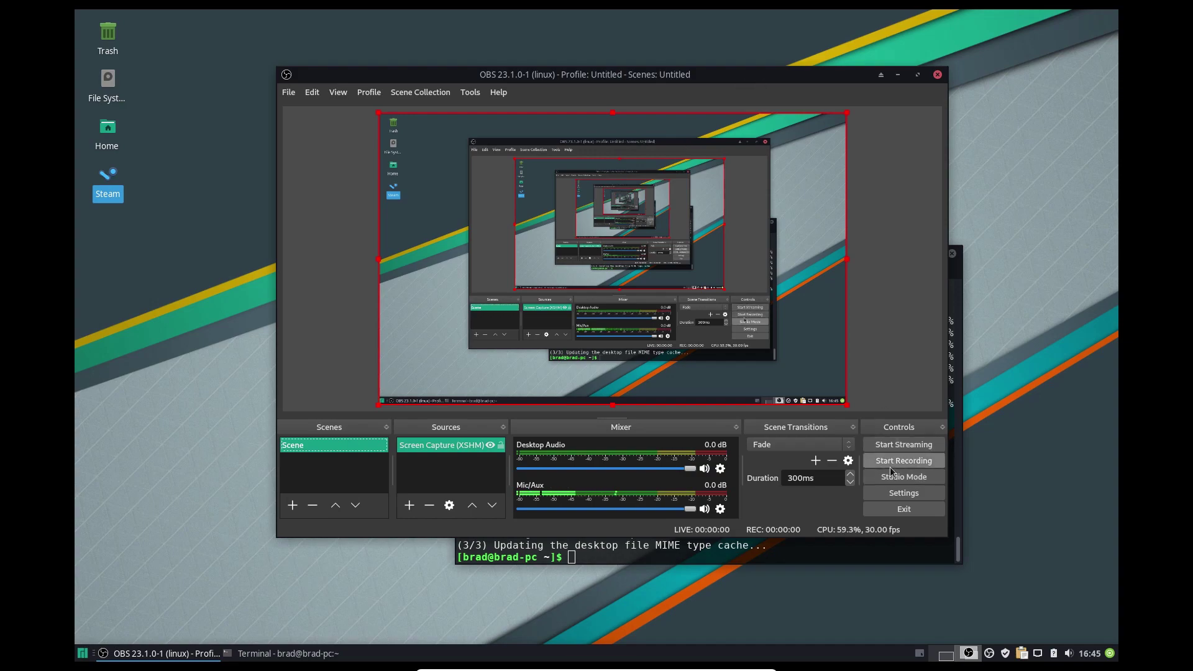
{"action": "left_click", "coordinate": [897, 76]}
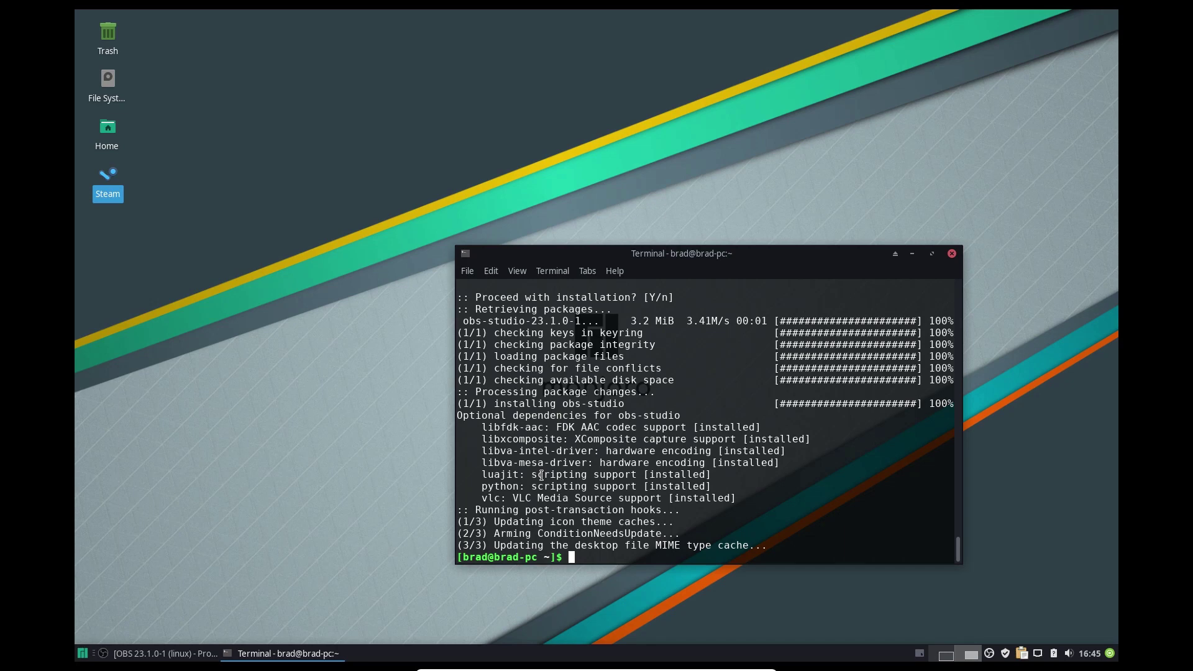
Install kdenlive and breeze through pacman, choosing phonon-qt5-vlc as the phonon backend and accepting the installation
{"action": "type", "text": "sudo pacman -S kdenlive"}
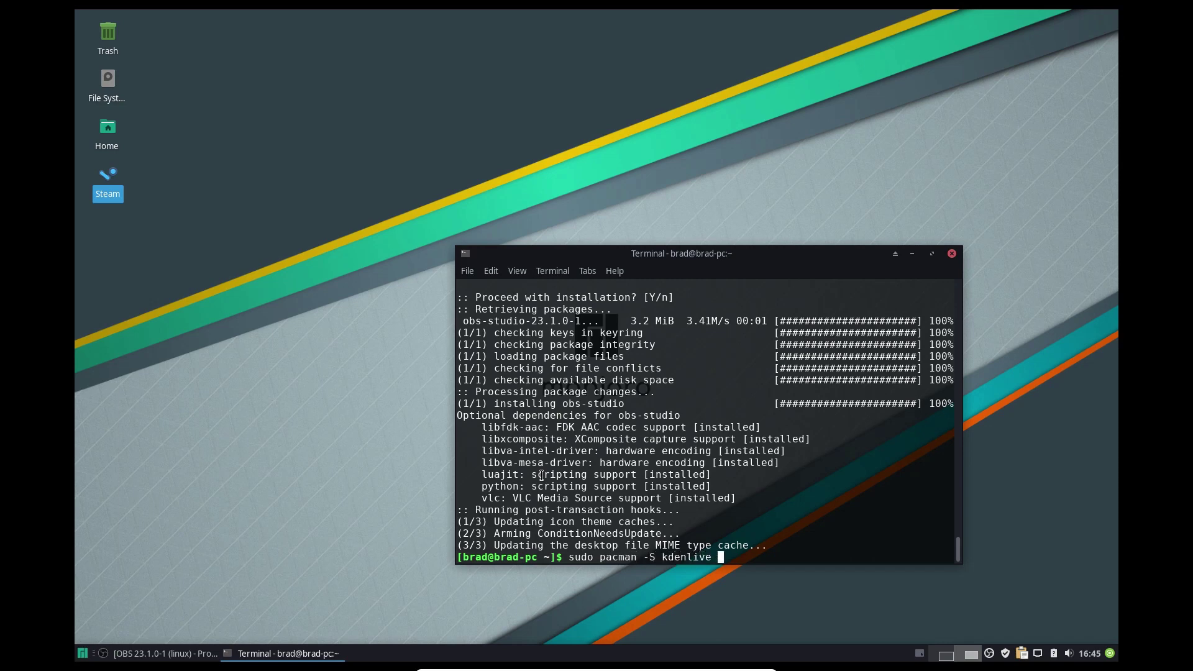
{"action": "type", "text": " breeze"}
{"action": "key", "text": "Return"}
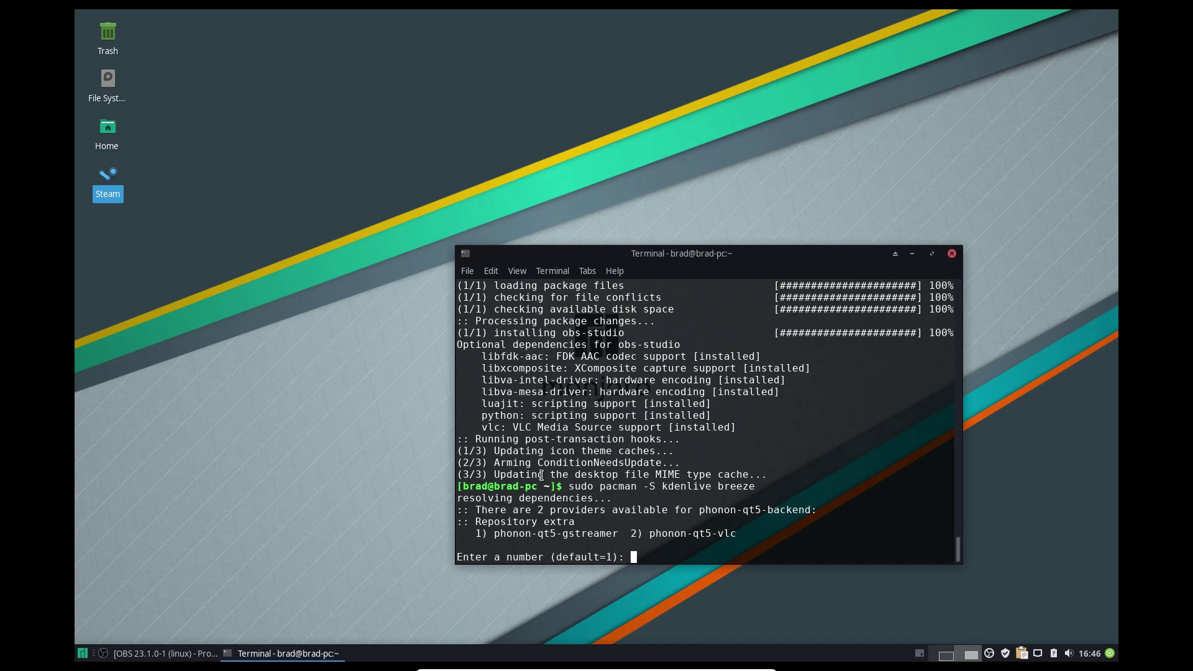
{"action": "type", "text": "2"}
{"action": "key", "text": "Return"}
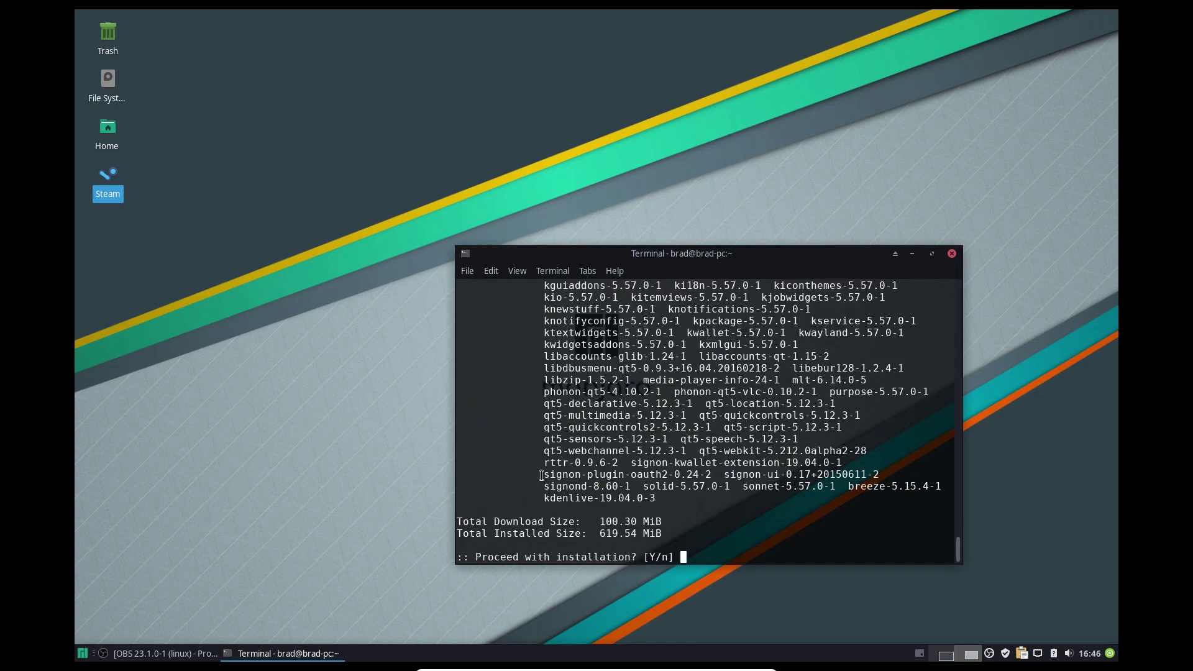
{"action": "key", "text": "Return"}
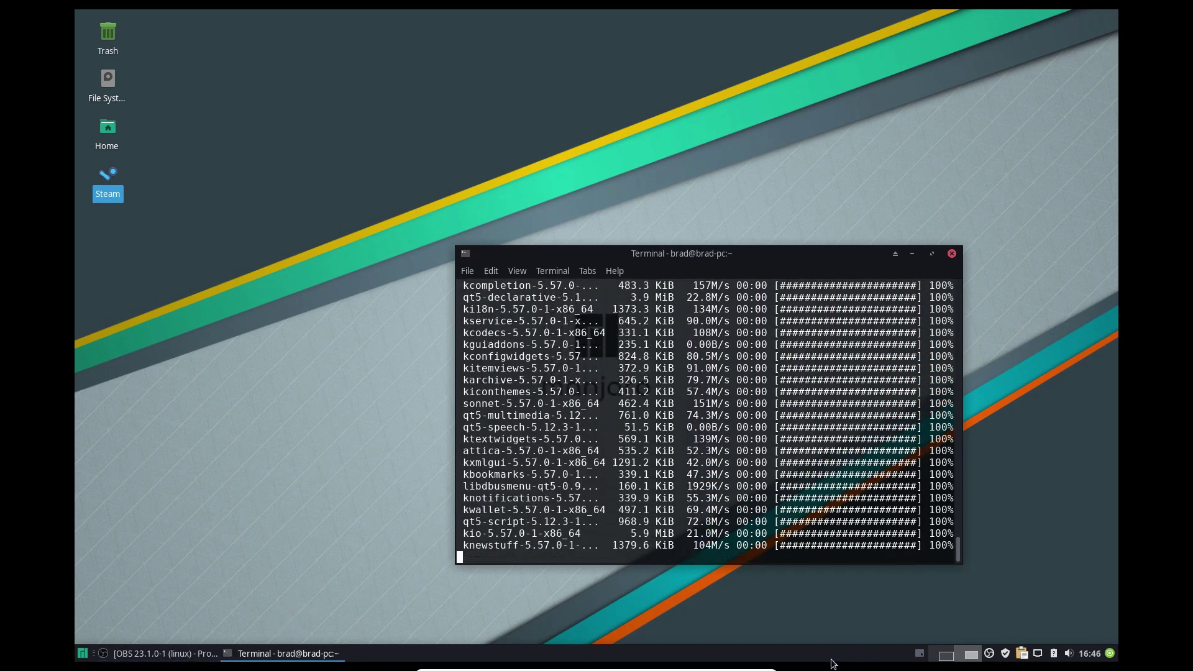
{"action": "left_click", "coordinate": [180, 655]}
{"action": "left_click", "coordinate": [180, 655]}
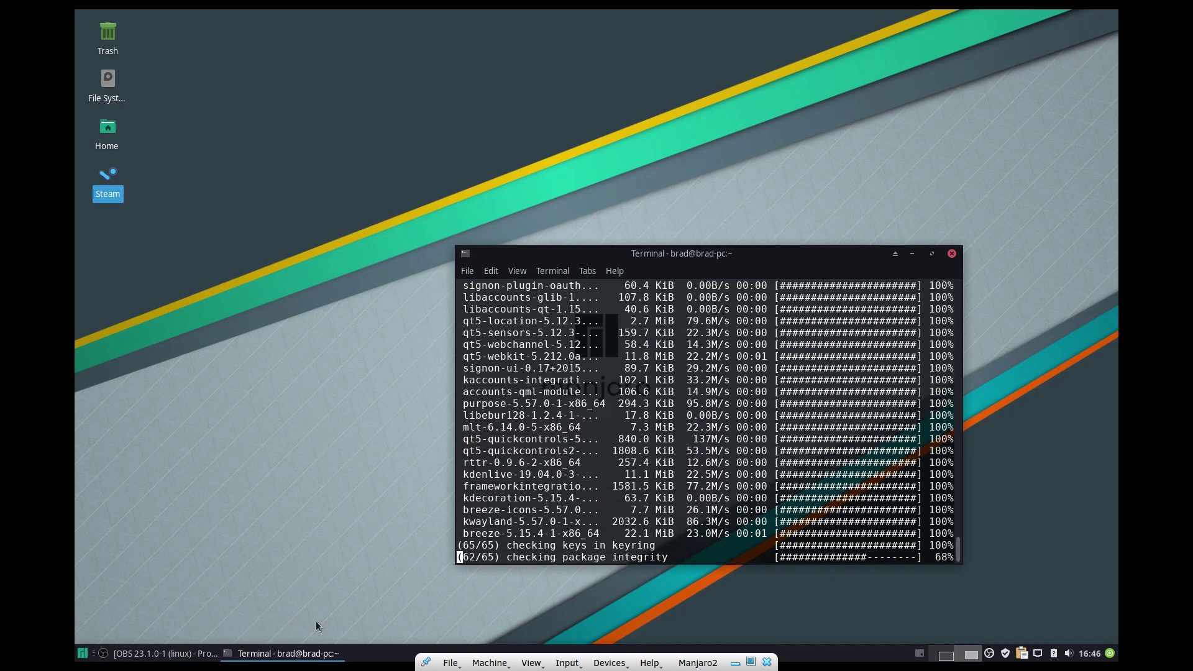
Launch Kdenlive from the application menu, and move its welcome window above the terminal's command line
{"action": "left_click", "coordinate": [83, 652]}
{"action": "type", "text": "key"}
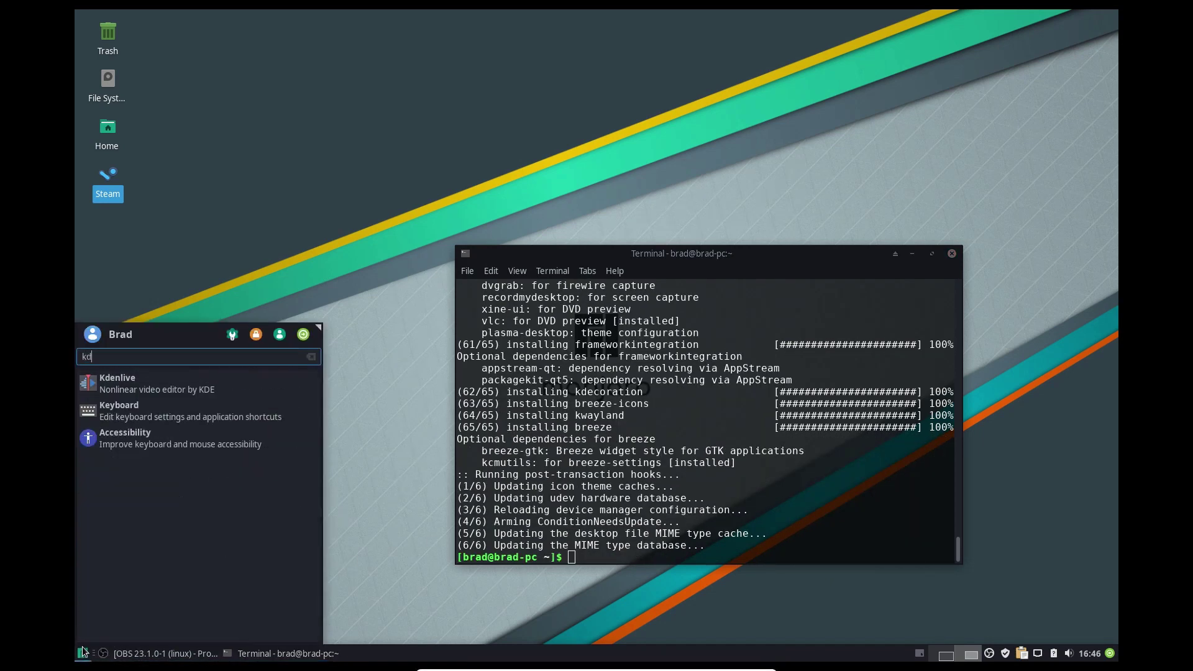
{"action": "left_click", "coordinate": [82, 651]}
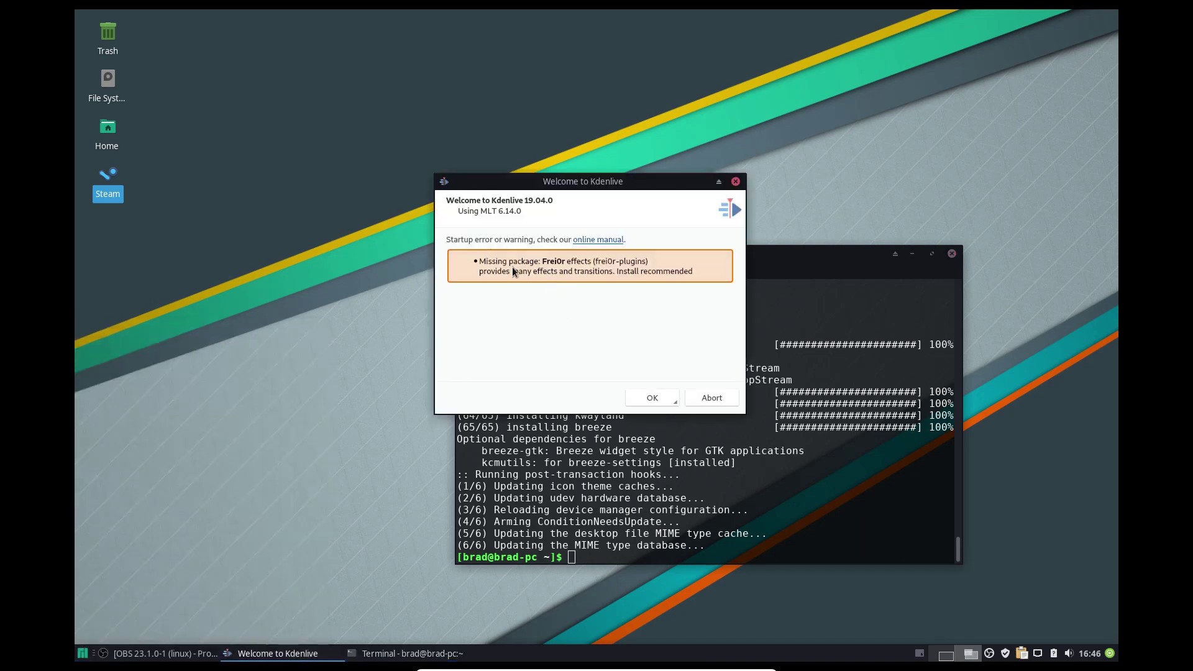
{"action": "left_click_drag", "start_coordinate": [579, 180], "coordinate": [745, 255]}
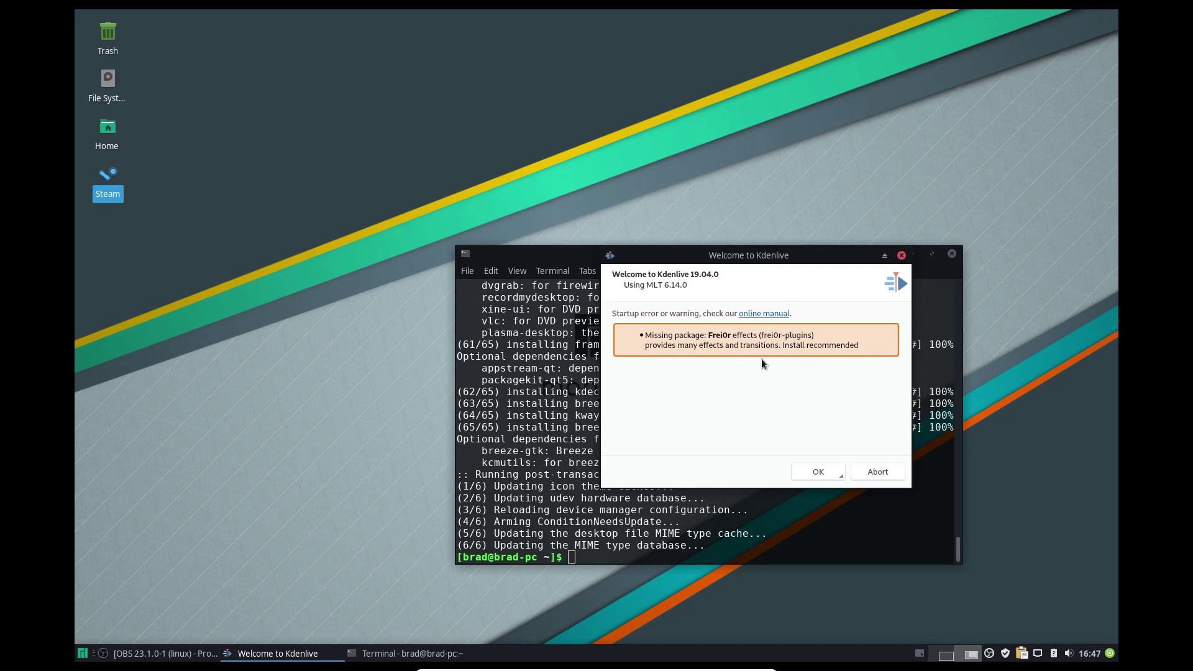
{"action": "left_click_drag", "start_coordinate": [770, 266], "coordinate": [635, 49]}
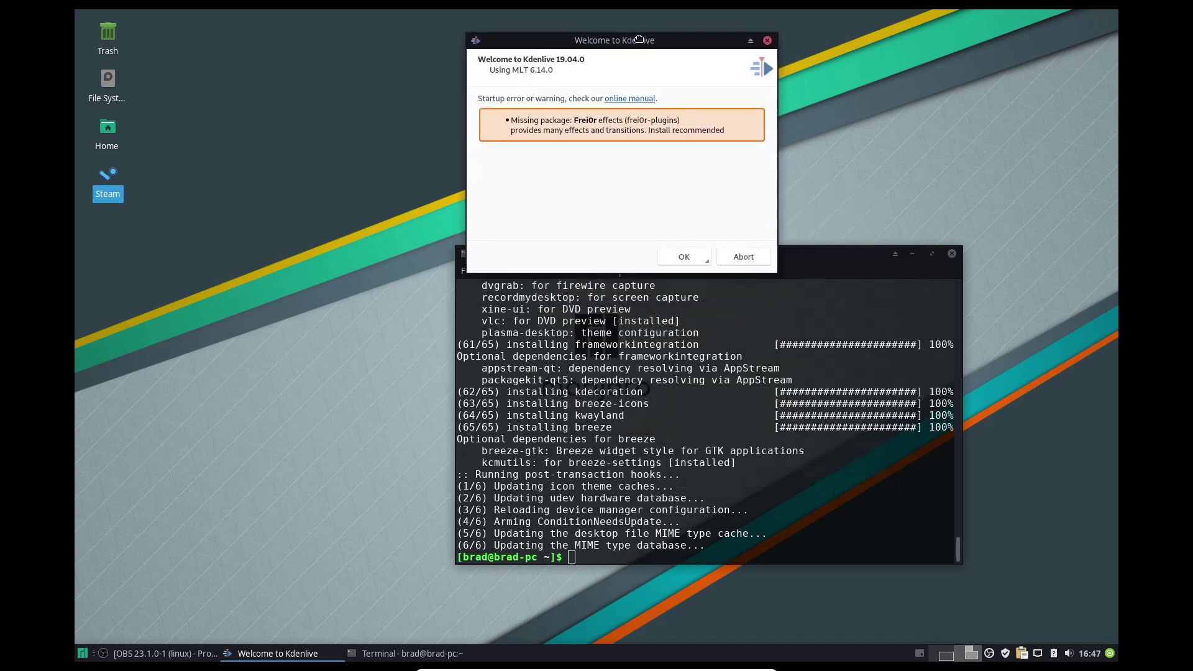
Install the frei0r-plugins package through pacman, and close Kdenlive's welcome window
{"action": "left_click", "coordinate": [634, 544]}
{"action": "type", "text": "sudo p"}
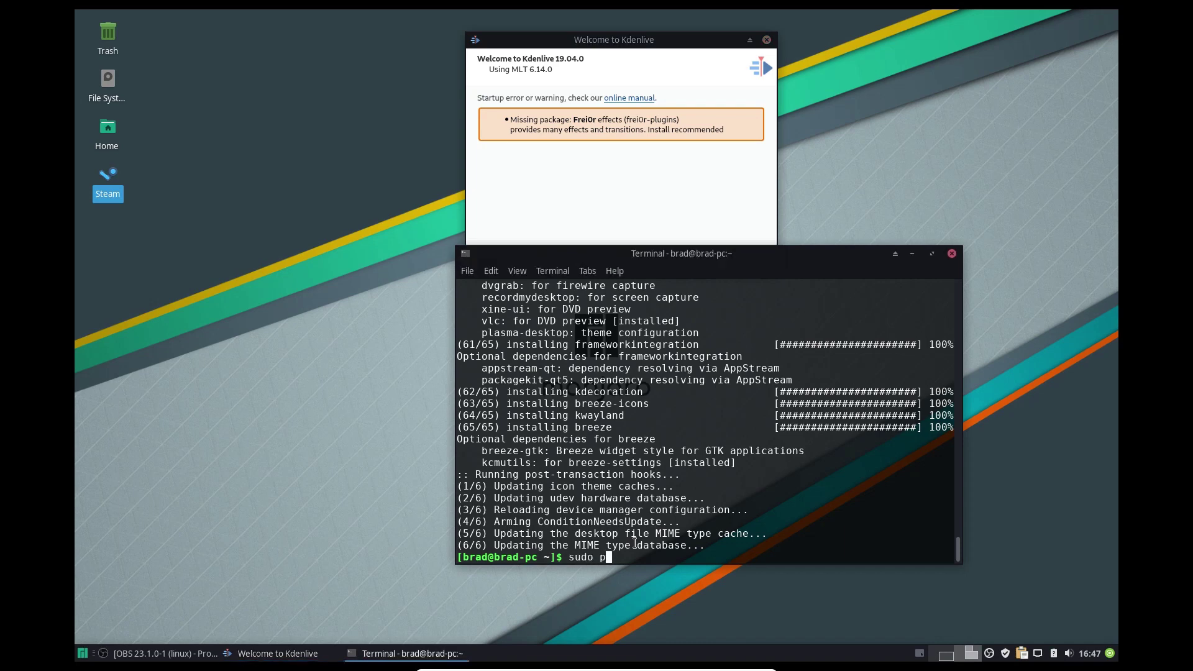
{"action": "type", "text": "acman -S frei0r-plugins"}
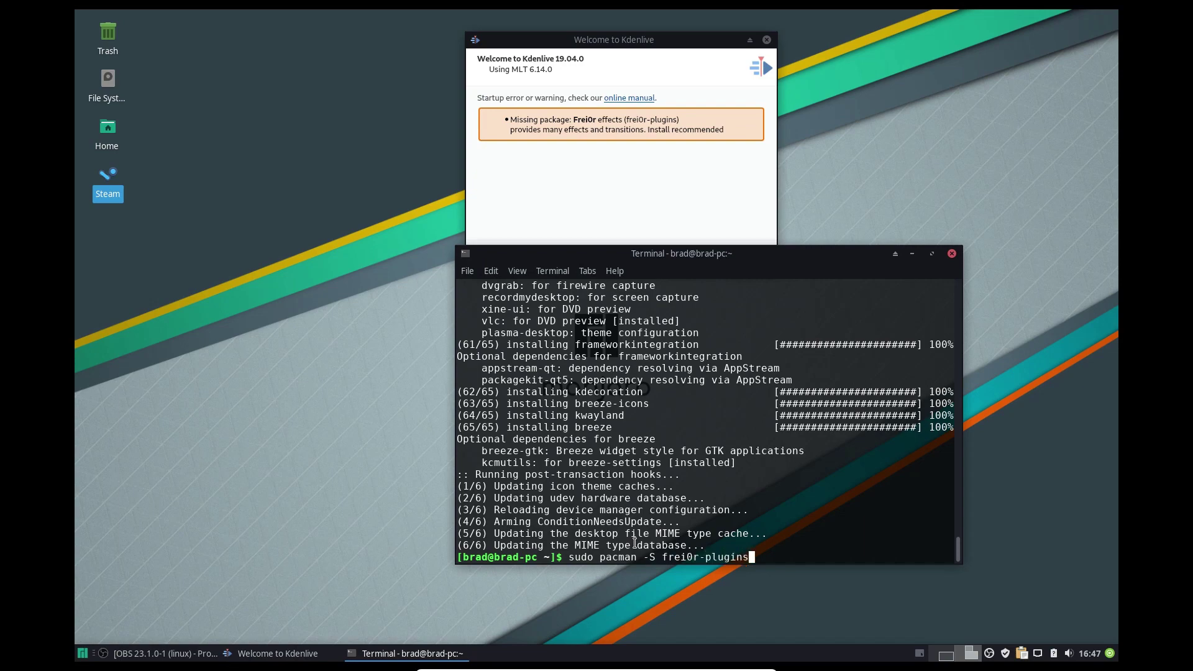
{"action": "key", "text": "Return"}
{"action": "key", "text": "Return"}
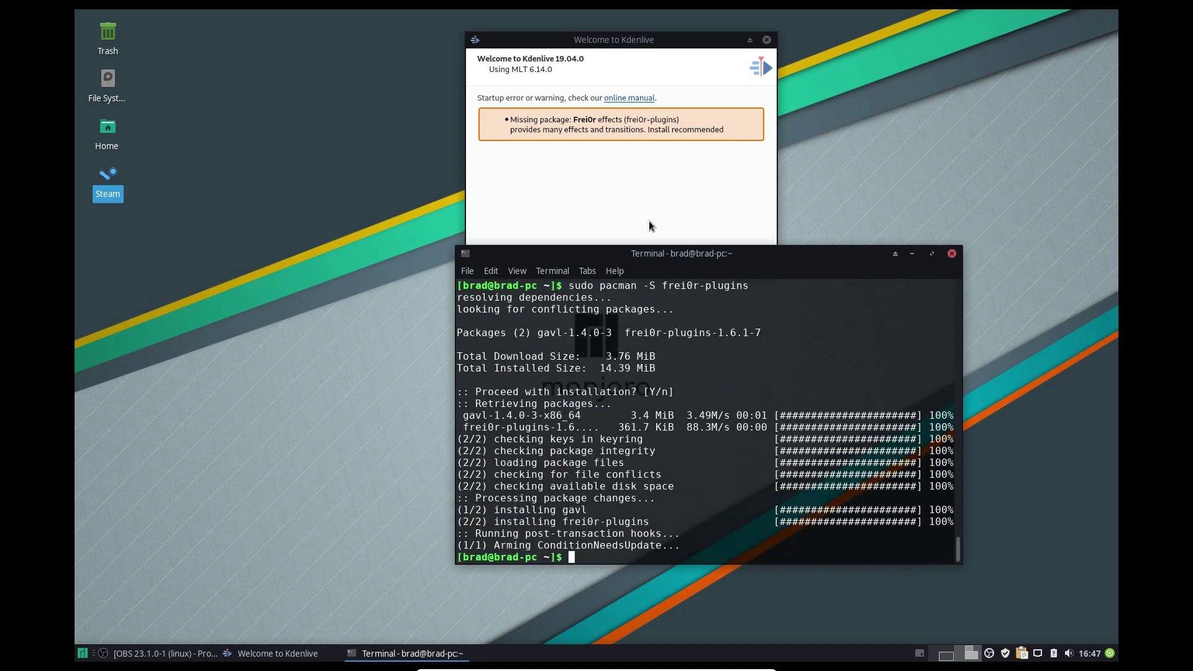
{"action": "left_click", "coordinate": [765, 41]}
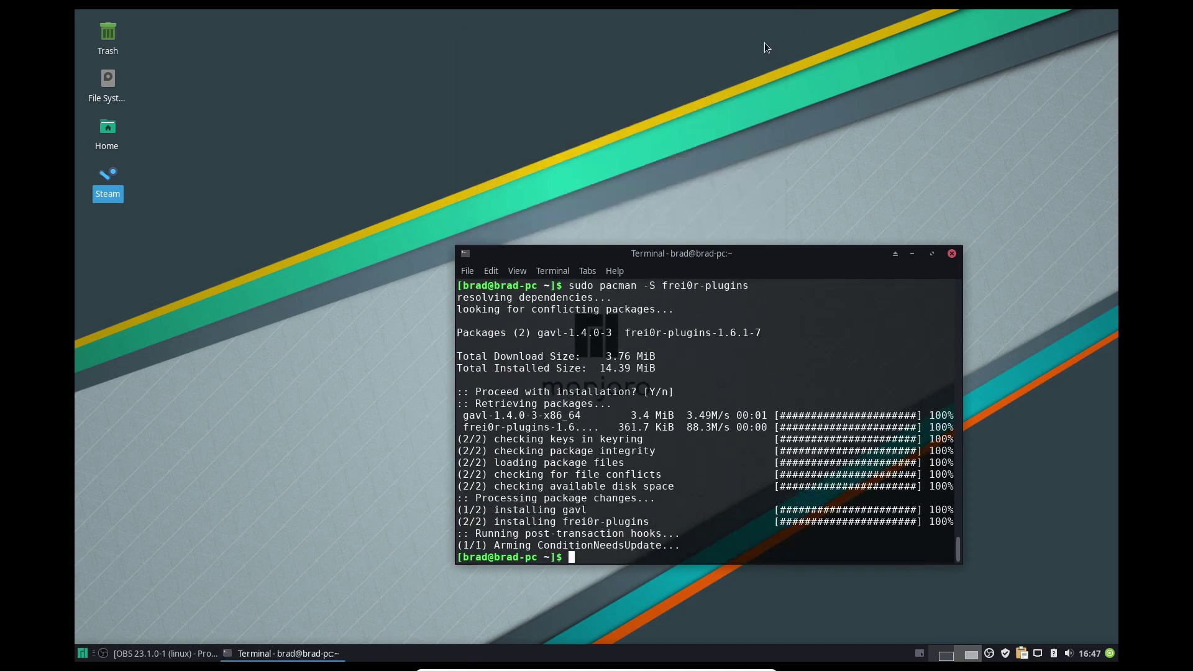
Launch Kdenlive from the application menu, and move its window up away from the terminal's command line
{"action": "key", "text": "super"}
{"action": "type", "text": "kden"}
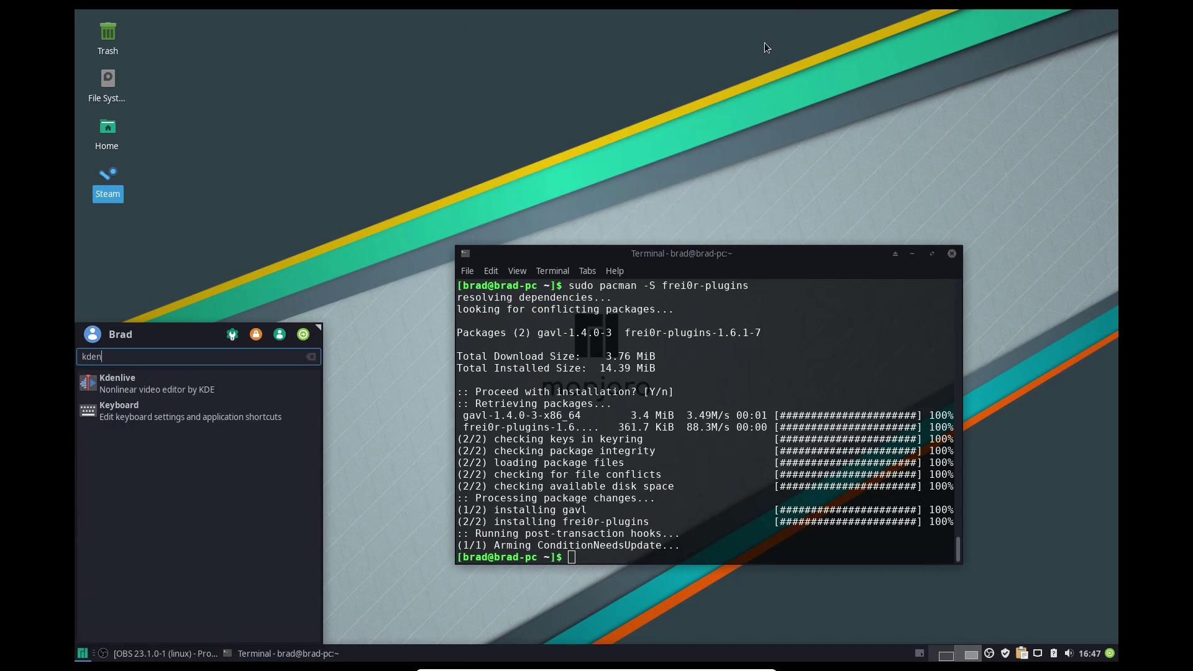
{"action": "key", "text": "Return"}
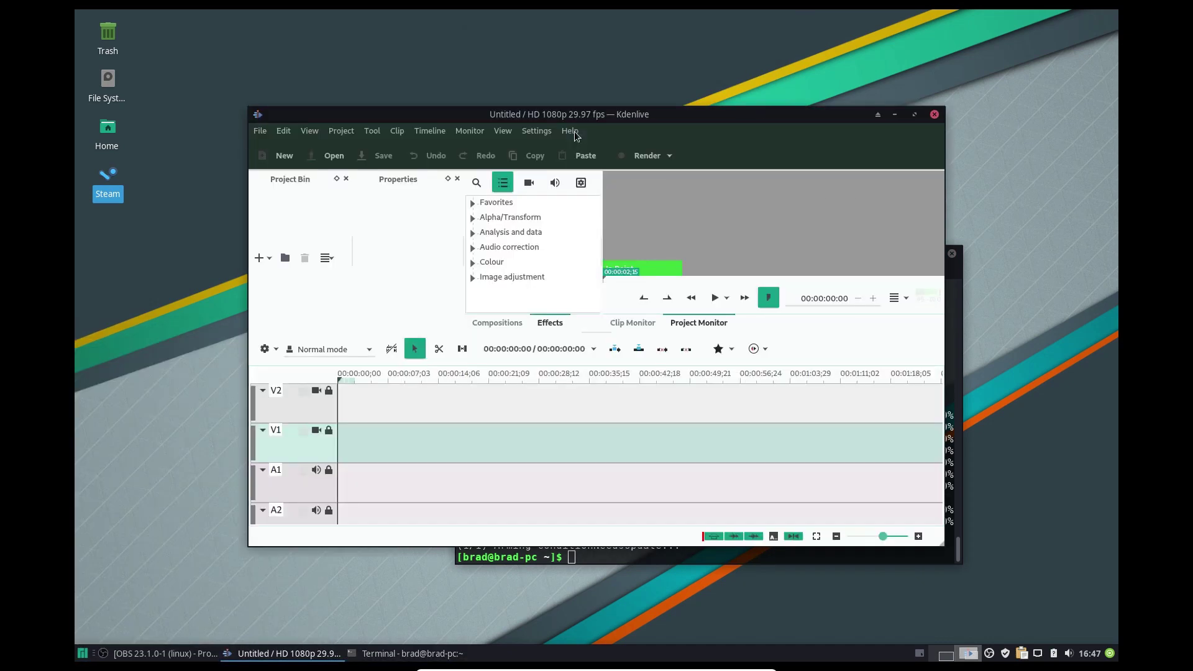
{"action": "left_click_drag", "start_coordinate": [598, 118], "coordinate": [660, 84]}
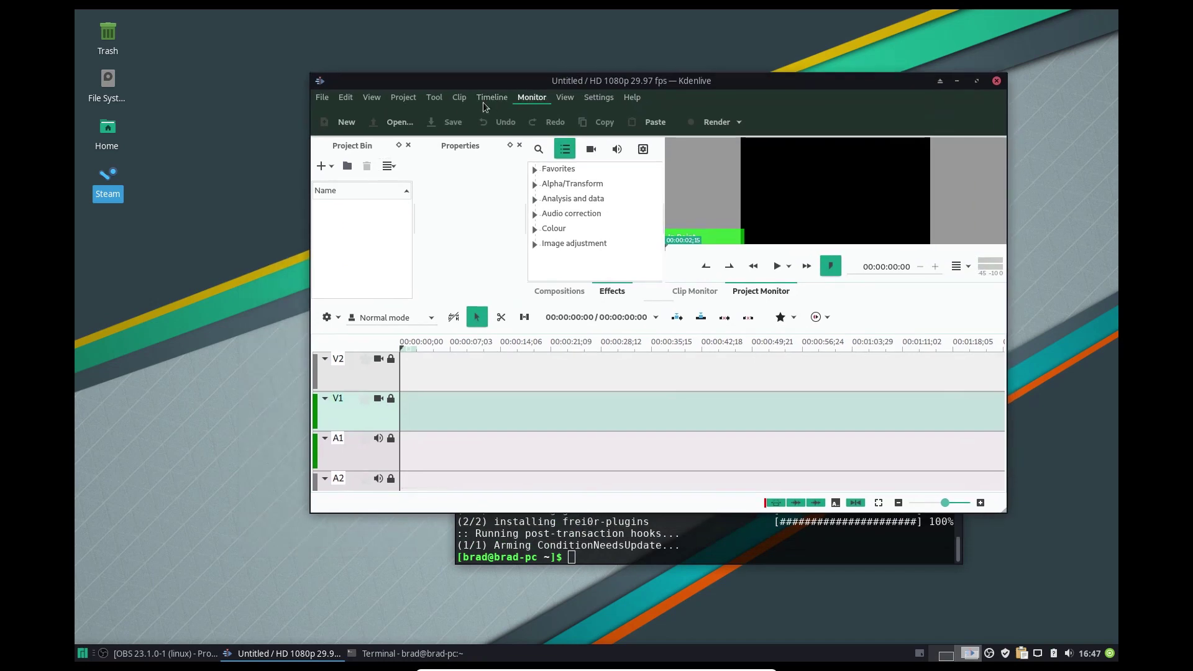
Set Kdenlive's style to Breeze and its color theme to Breeze Dark
{"action": "left_click", "coordinate": [598, 97]}
{"action": "mouse_move", "coordinate": [645, 179]}
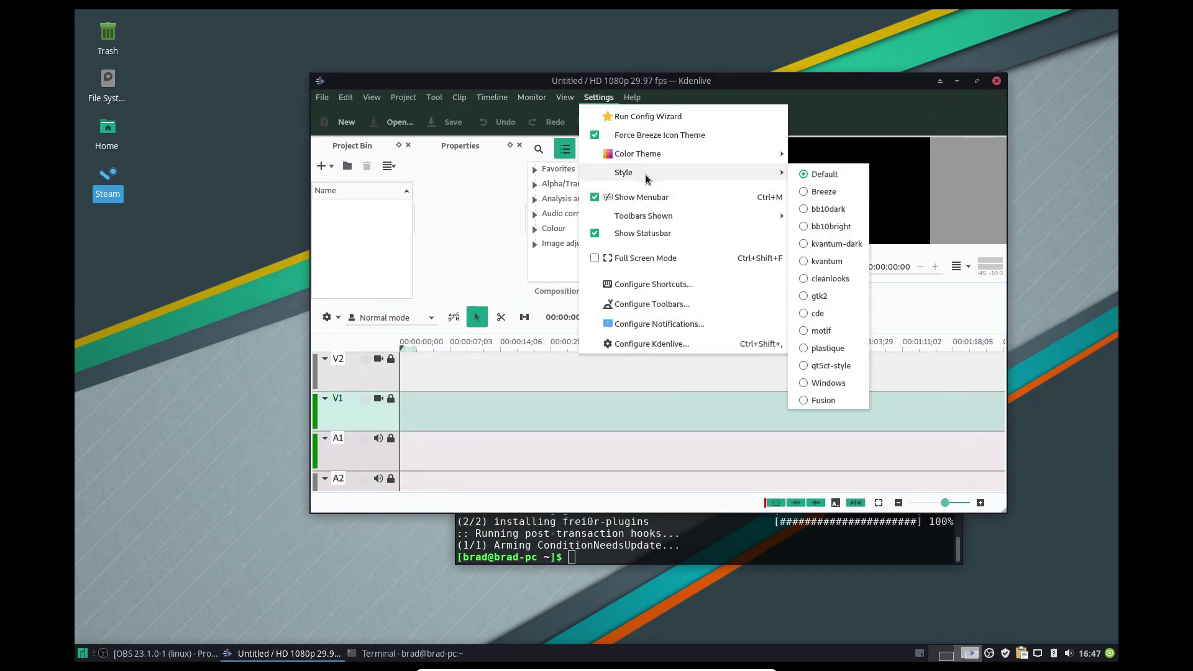
{"action": "left_click", "coordinate": [818, 192]}
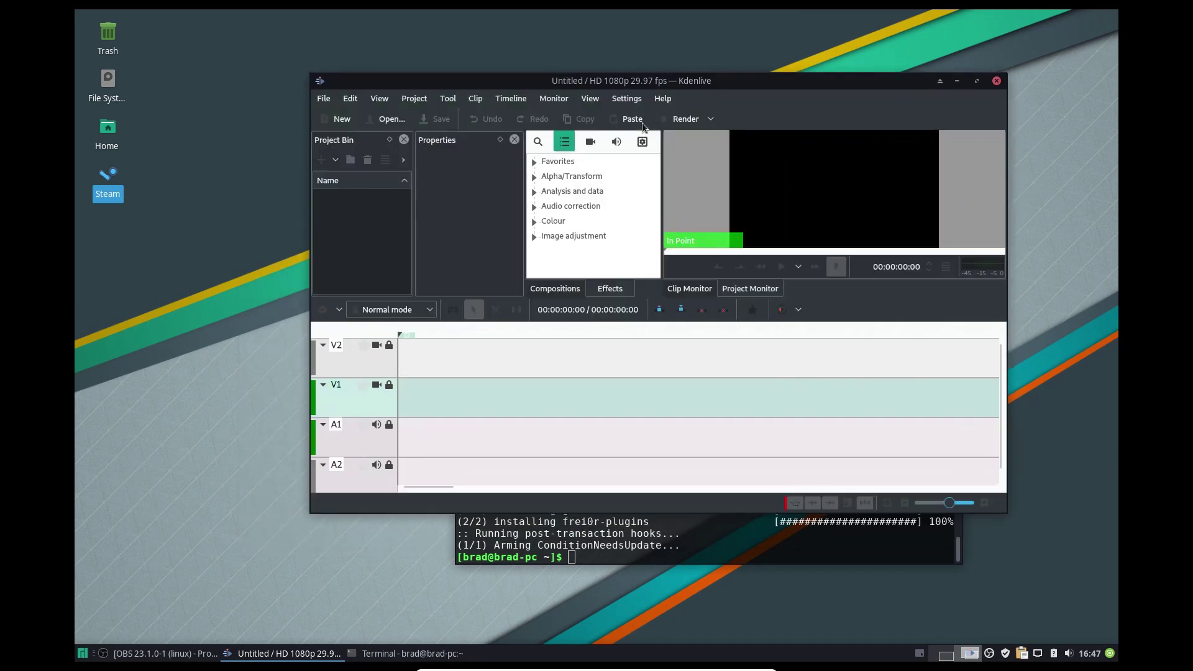
{"action": "left_click", "coordinate": [590, 99]}
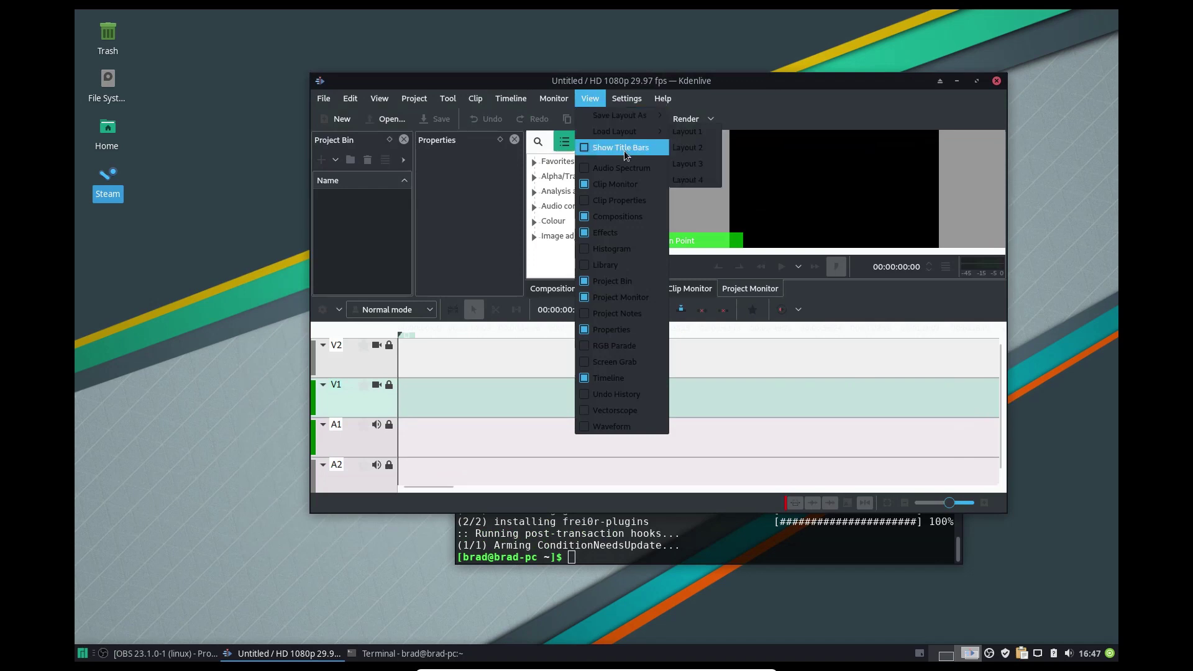
{"action": "mouse_move", "coordinate": [626, 98]}
{"action": "mouse_move", "coordinate": [724, 149]}
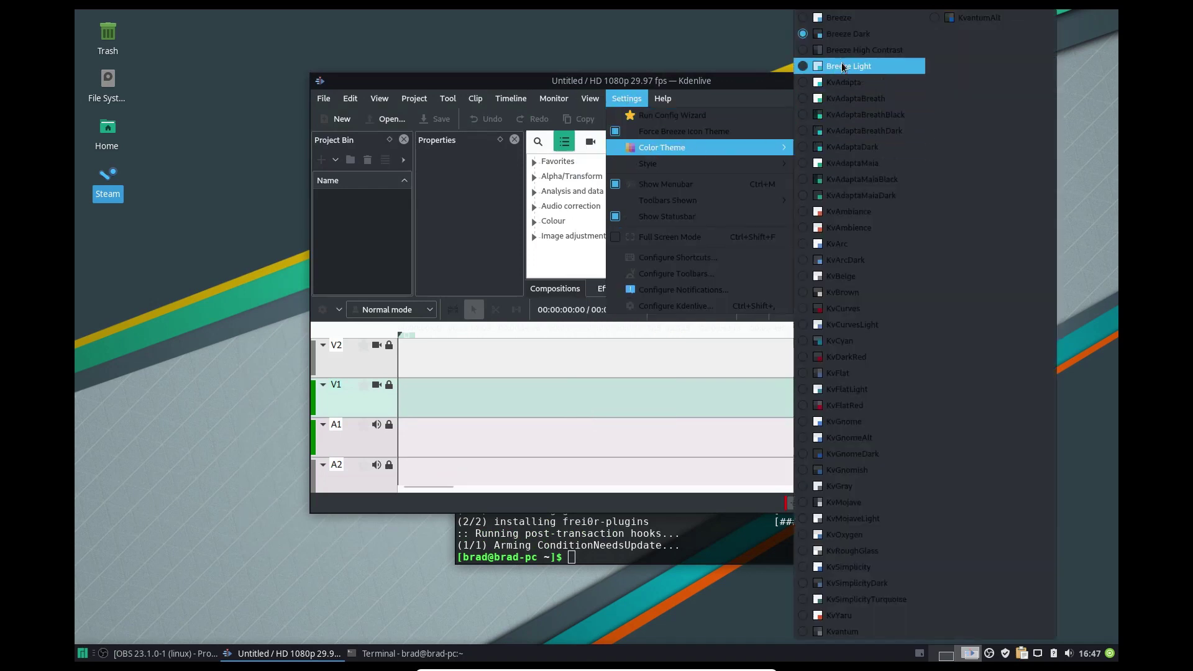
{"action": "left_click", "coordinate": [842, 36]}
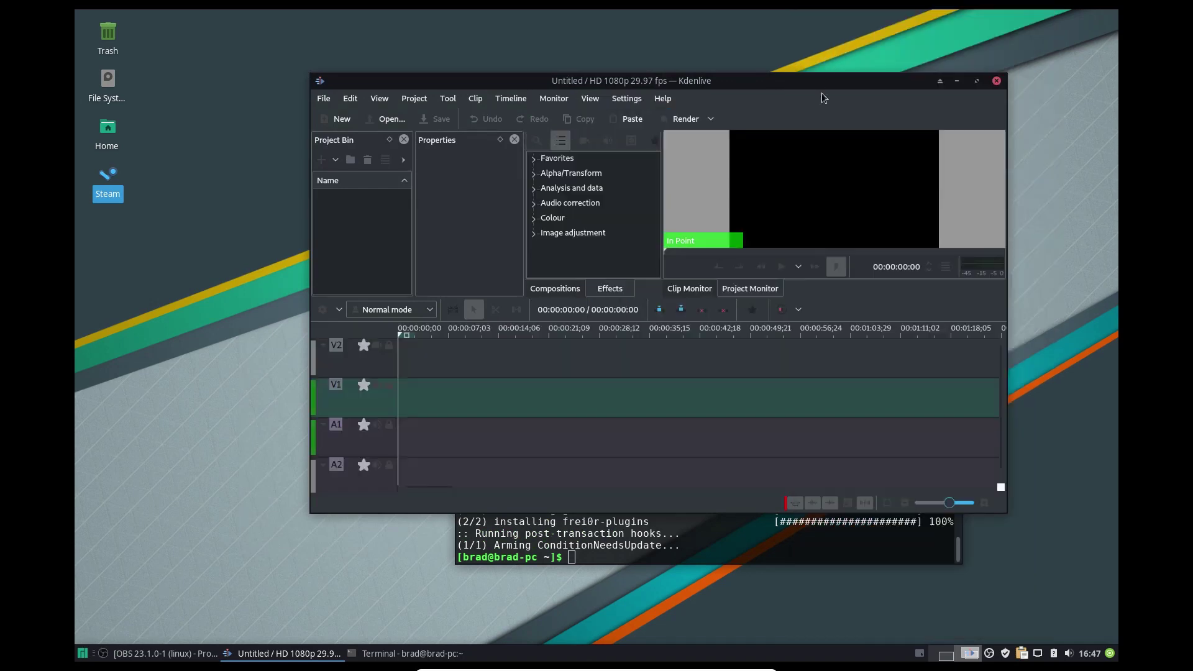
Maximize Kdenlive and enlarge the area above its timeline, and close both Kdenlive and the terminal
{"action": "double_click", "coordinate": [690, 87]}
{"action": "left_click_drag", "start_coordinate": [569, 231], "coordinate": [565, 393]}
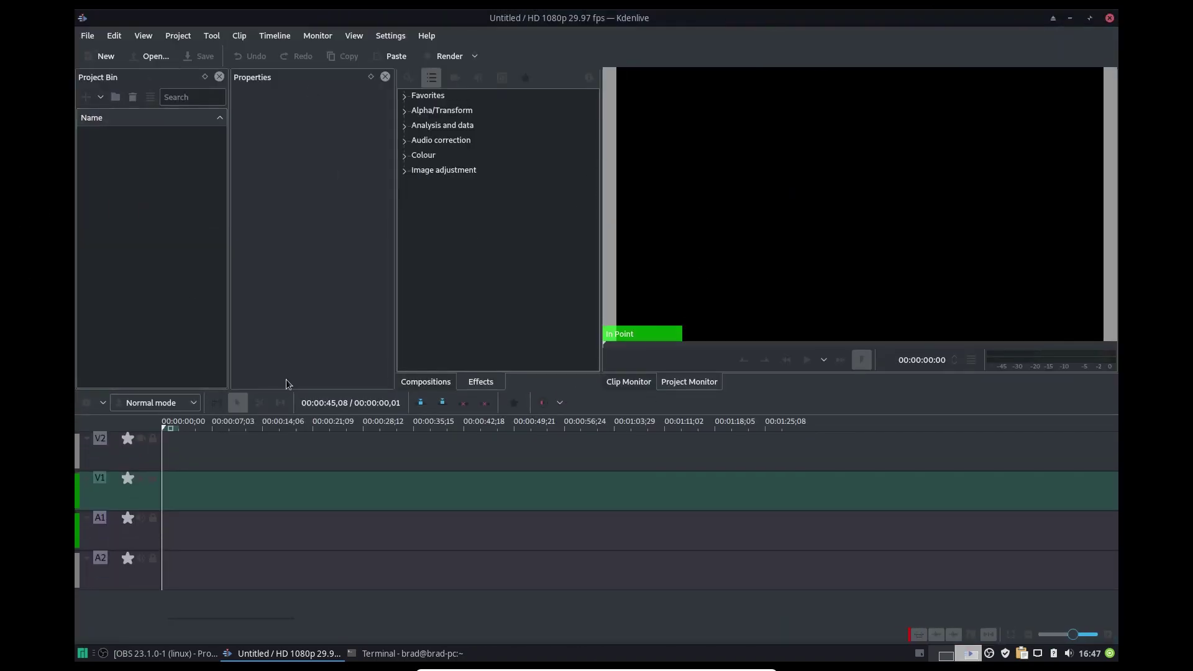
{"action": "left_click", "coordinate": [1111, 20]}
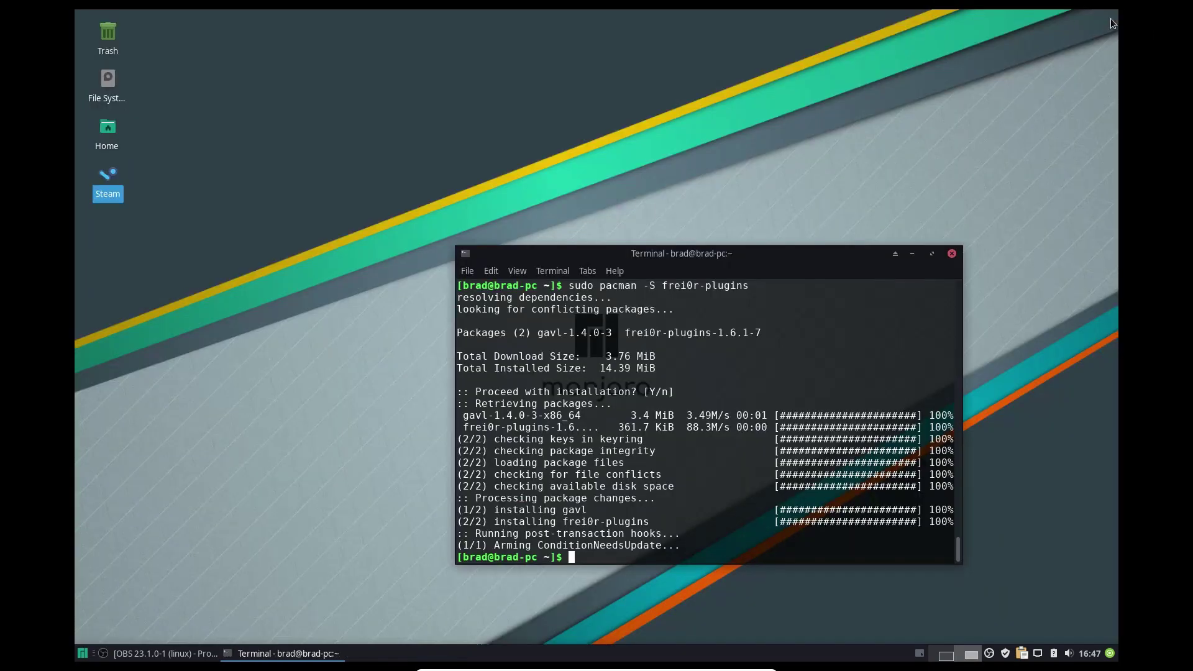
{"action": "left_click", "coordinate": [959, 246]}
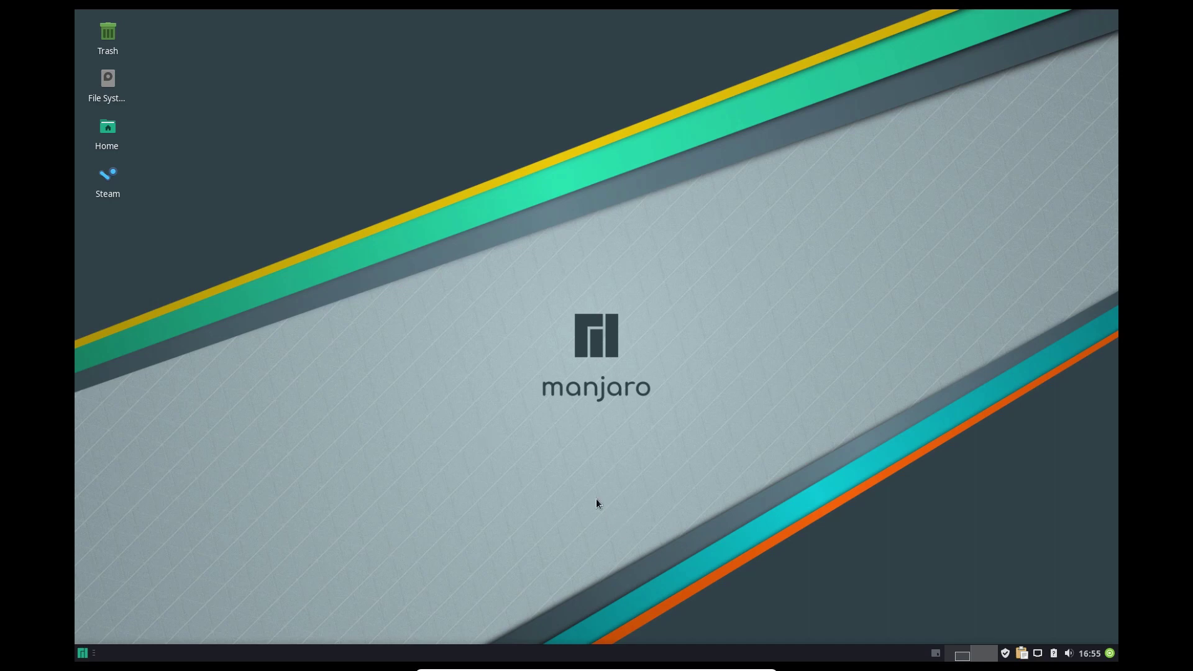
Unlock Panel 0 in the panel preferences, and move it to the upper edge of the desktop
{"action": "right_click", "coordinate": [552, 656]}
{"action": "mouse_move", "coordinate": [591, 634]}
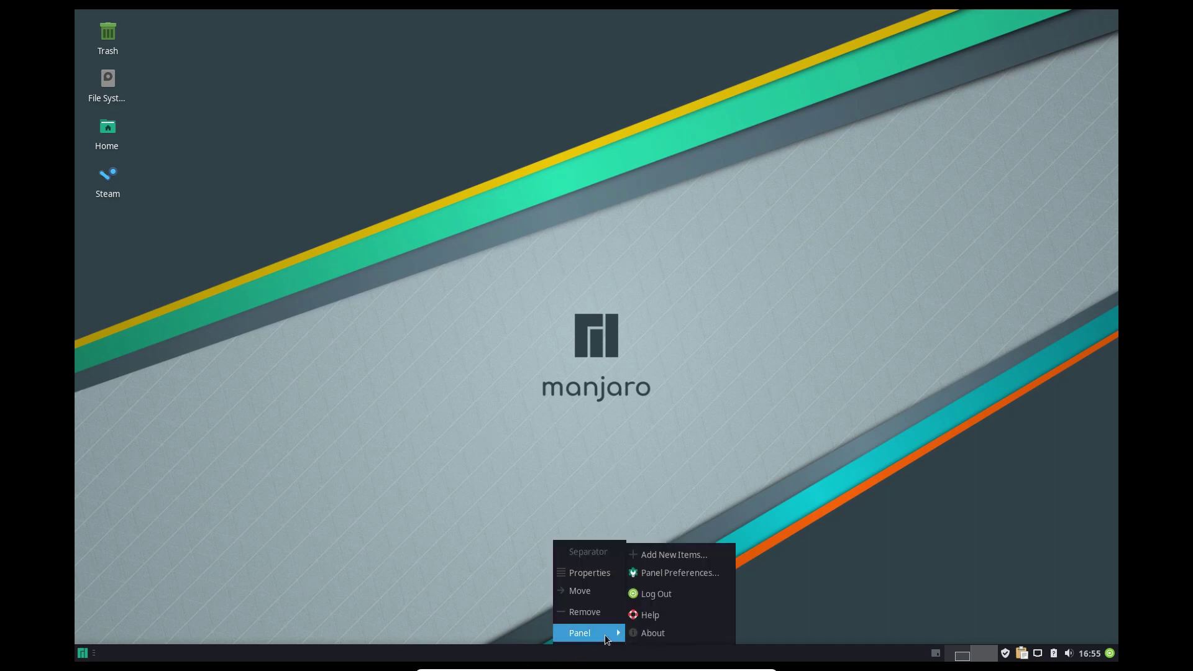
{"action": "left_click", "coordinate": [670, 572]}
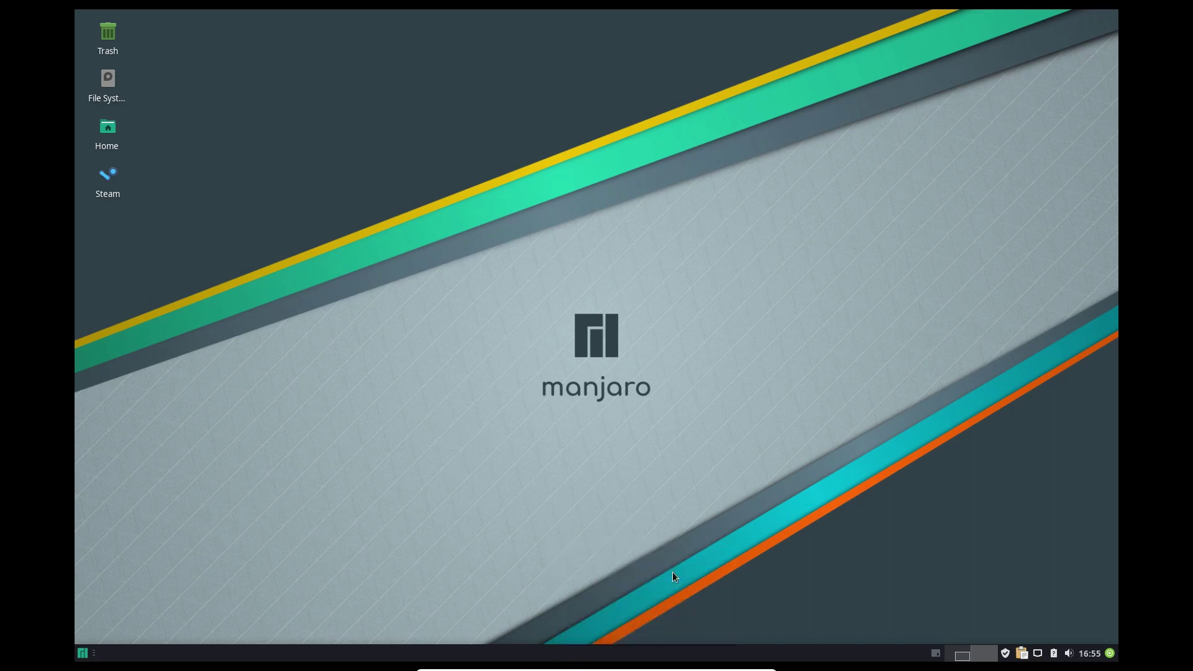
{"action": "left_click", "coordinate": [572, 256]}
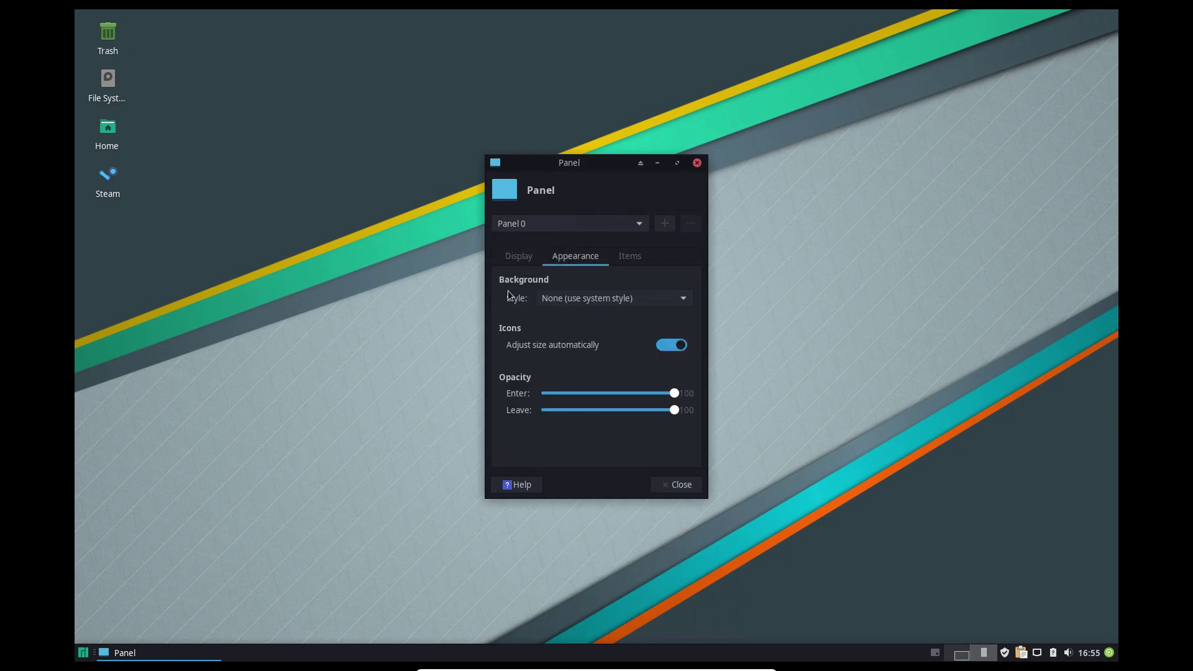
{"action": "left_click", "coordinate": [518, 256]}
{"action": "left_click", "coordinate": [528, 318]}
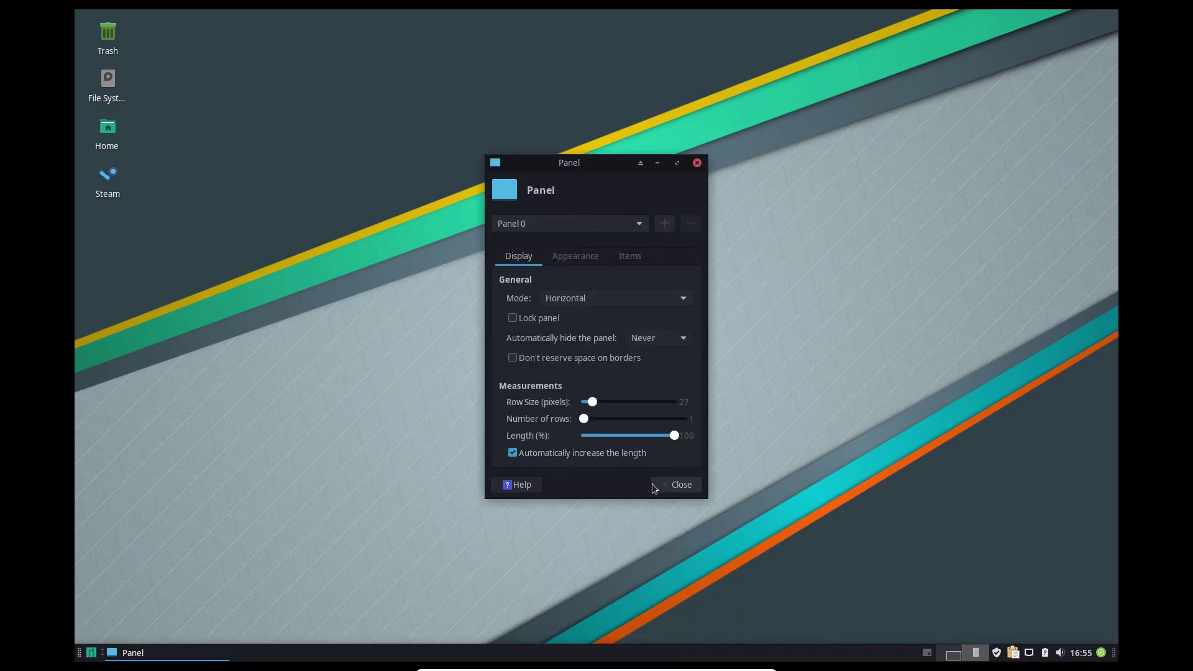
{"action": "left_click", "coordinate": [675, 485]}
{"action": "left_click_drag", "start_coordinate": [79, 653], "coordinate": [118, 47]}
Lock Panel 0 in its new place through the panel preferences
{"action": "right_click", "coordinate": [241, 18]}
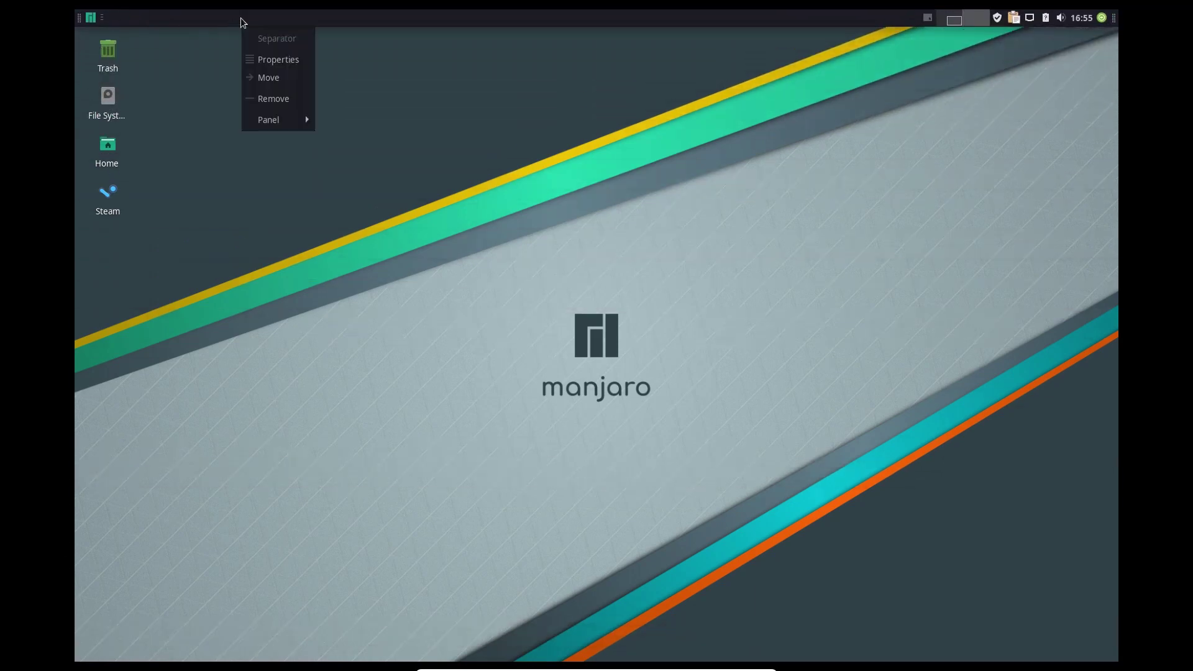
{"action": "mouse_move", "coordinate": [288, 120]}
{"action": "left_click", "coordinate": [372, 140]}
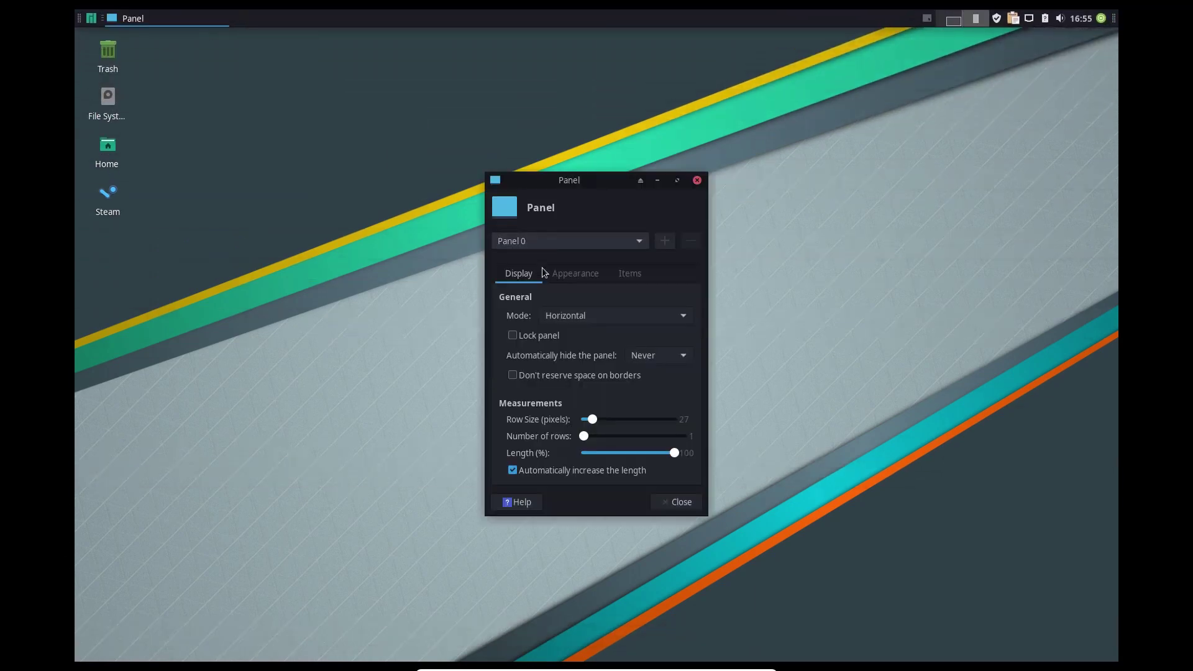
{"action": "left_click", "coordinate": [524, 336]}
{"action": "left_click", "coordinate": [677, 503]}
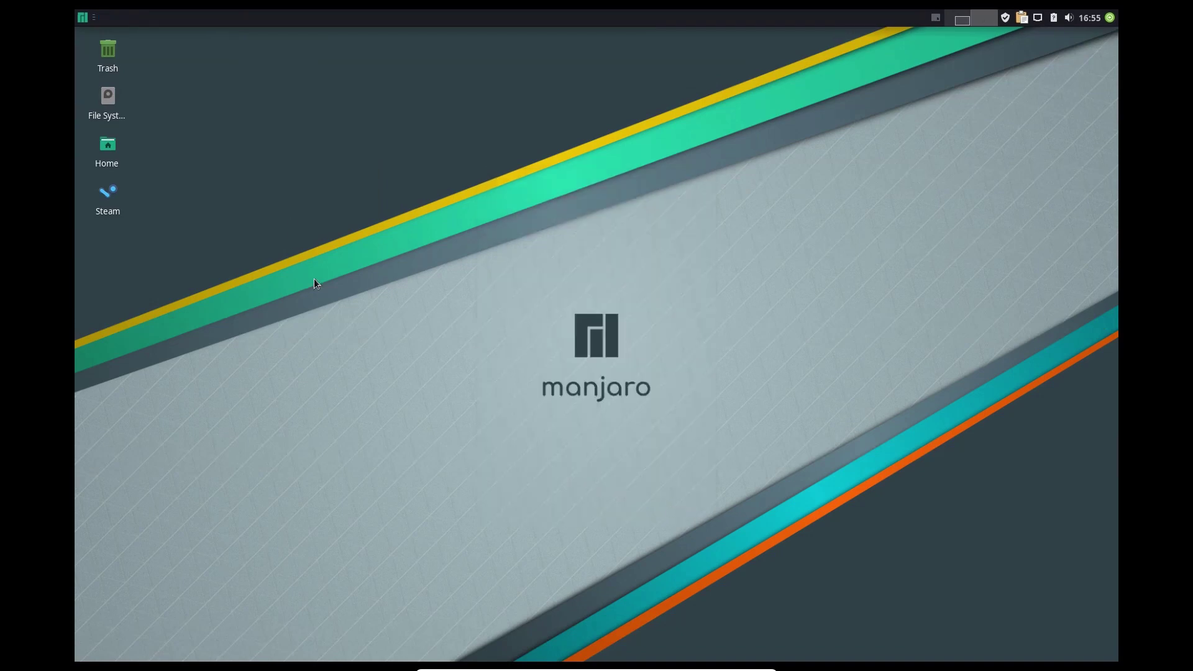
View the application menu in the relocated panel, and dismiss it
{"action": "left_click", "coordinate": [82, 19]}
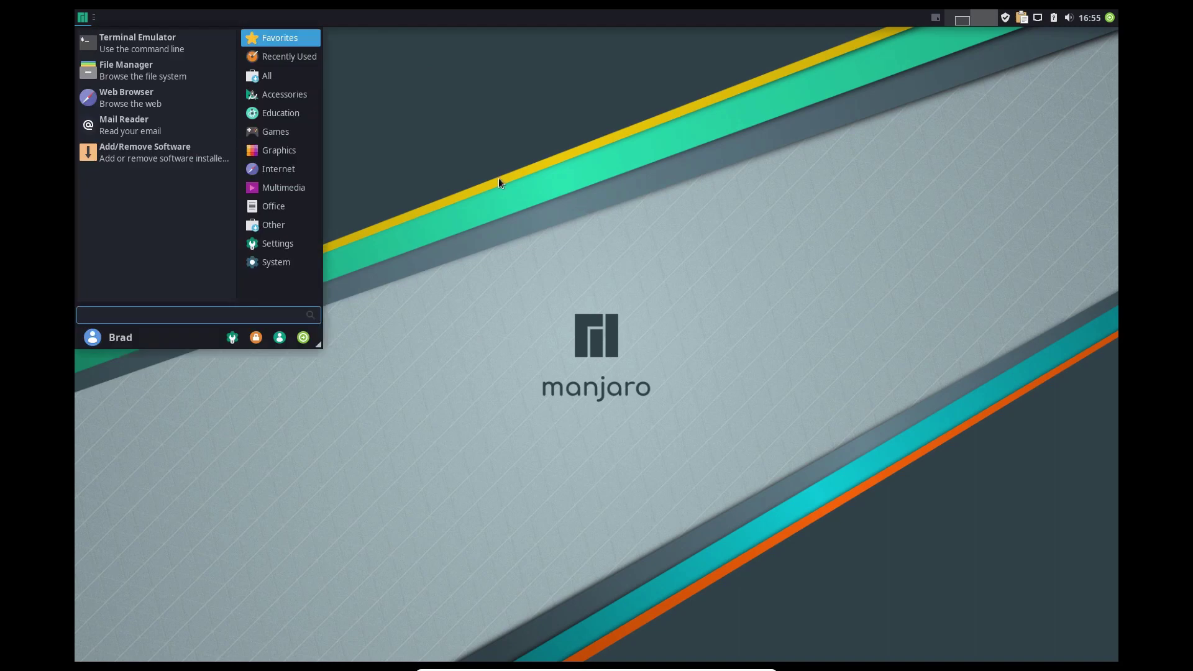
{"action": "left_click", "coordinate": [598, 152]}
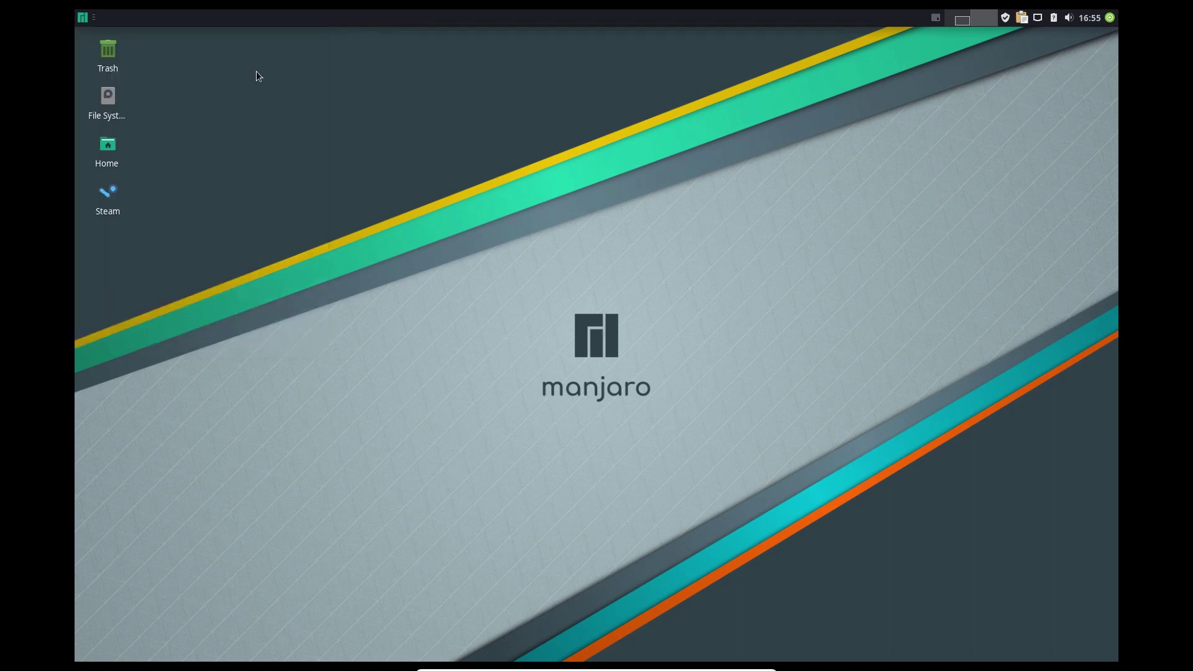